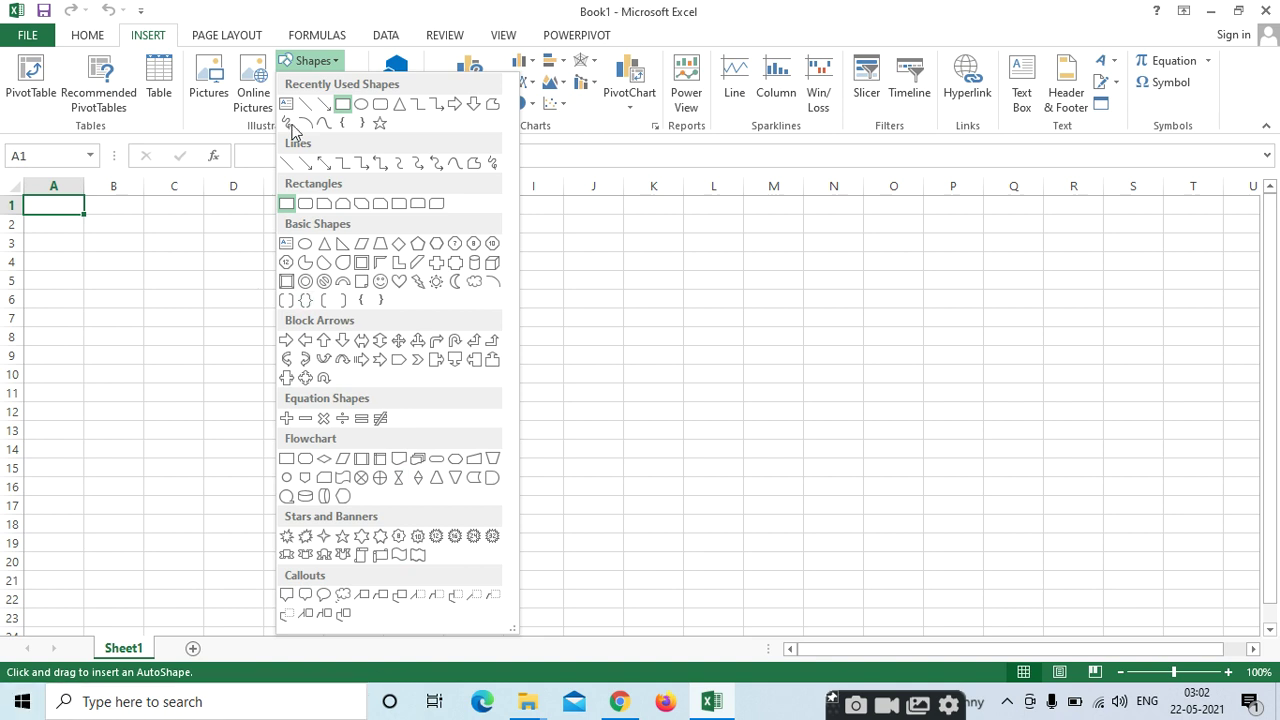
Draw an oval about 4 cm high and 8.78 cm wide across columns F to K from row 2, containing the text "ms office"
click(366, 104)
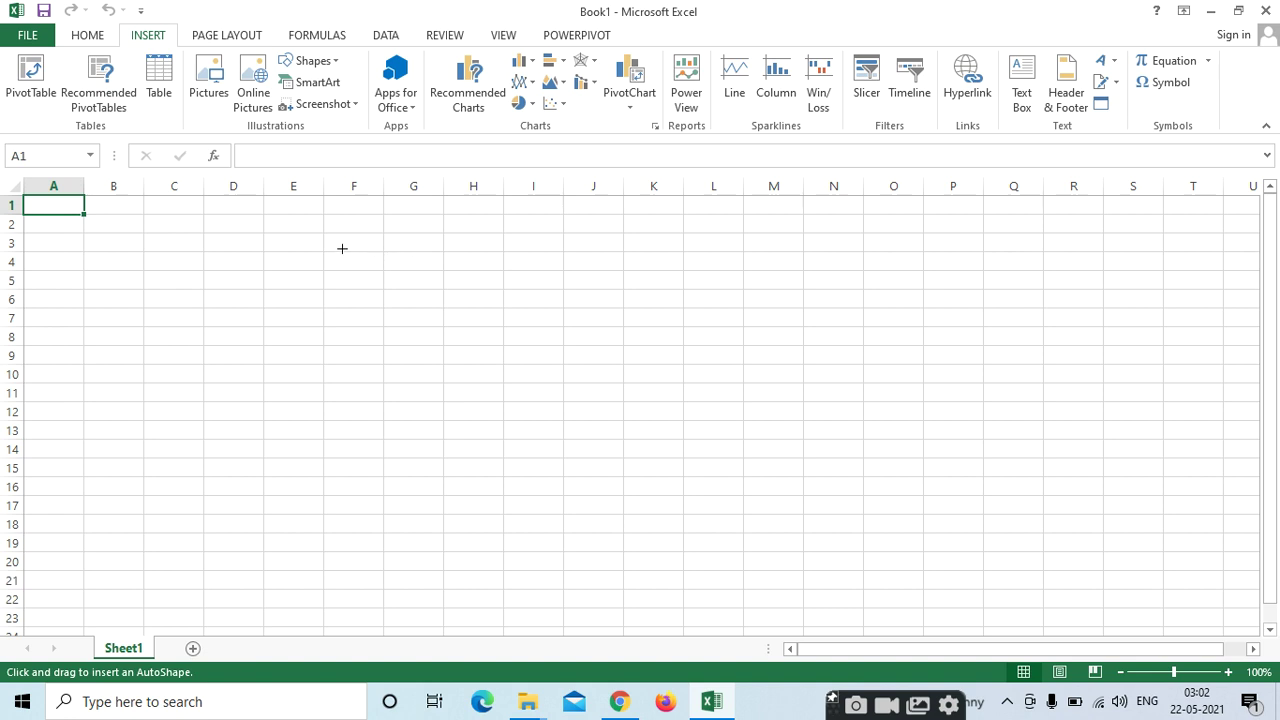
mouse_move(344, 224)
mouse_down()
mouse_move(523, 323)
mouse_move(651, 360)
mouse_up()
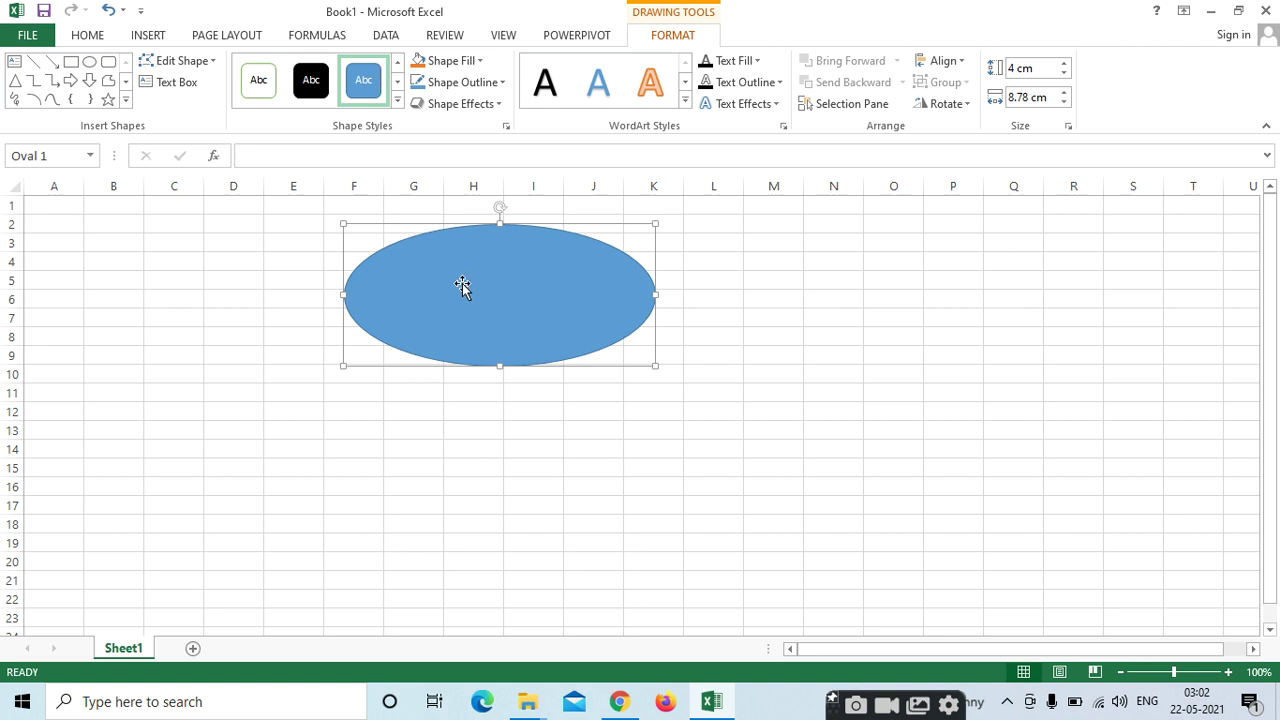
text(ms office)
Set the oval's text to size 32 and move the oval to columns G to L, starting at row 1
drag(399, 258, 460, 262)
click(88, 36)
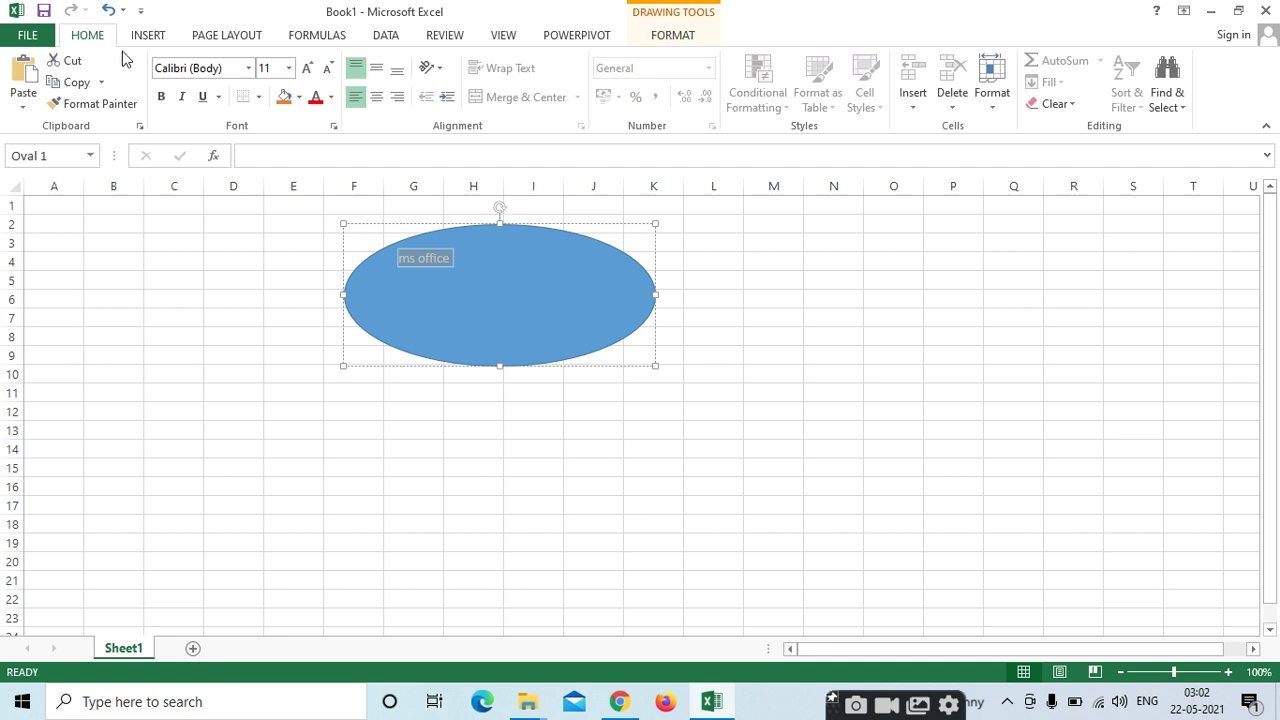
click(288, 68)
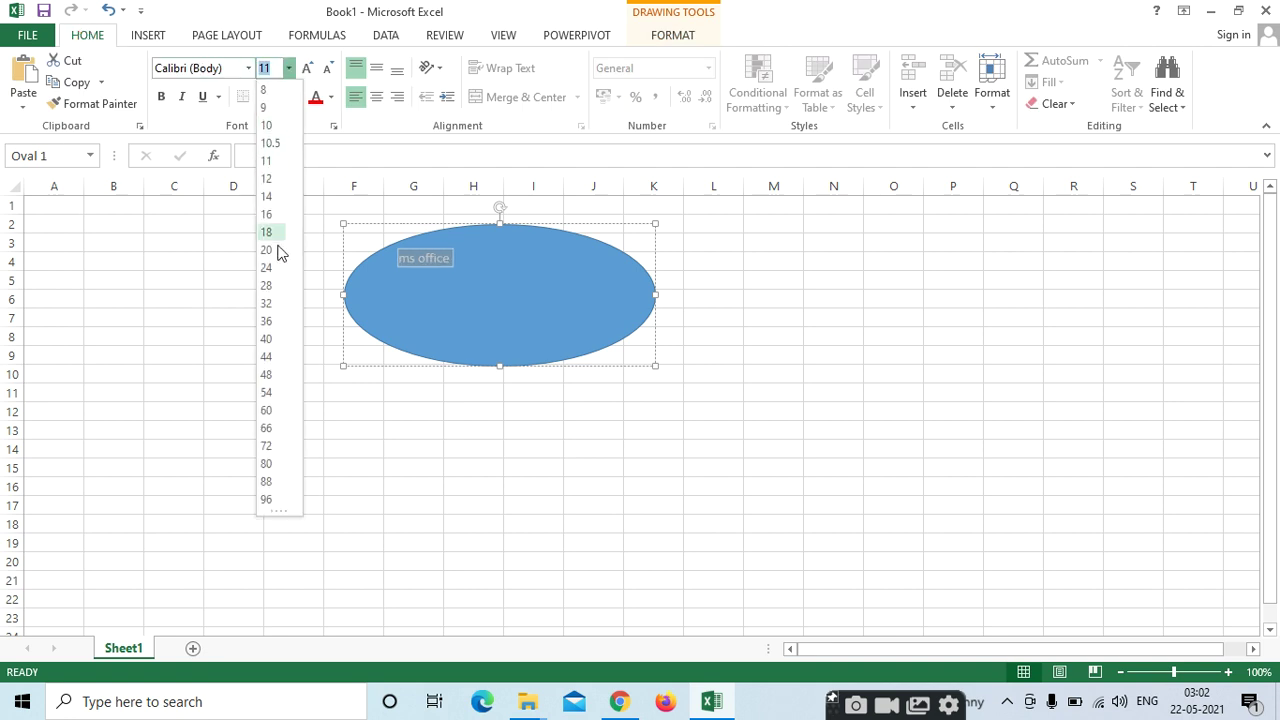
click(268, 306)
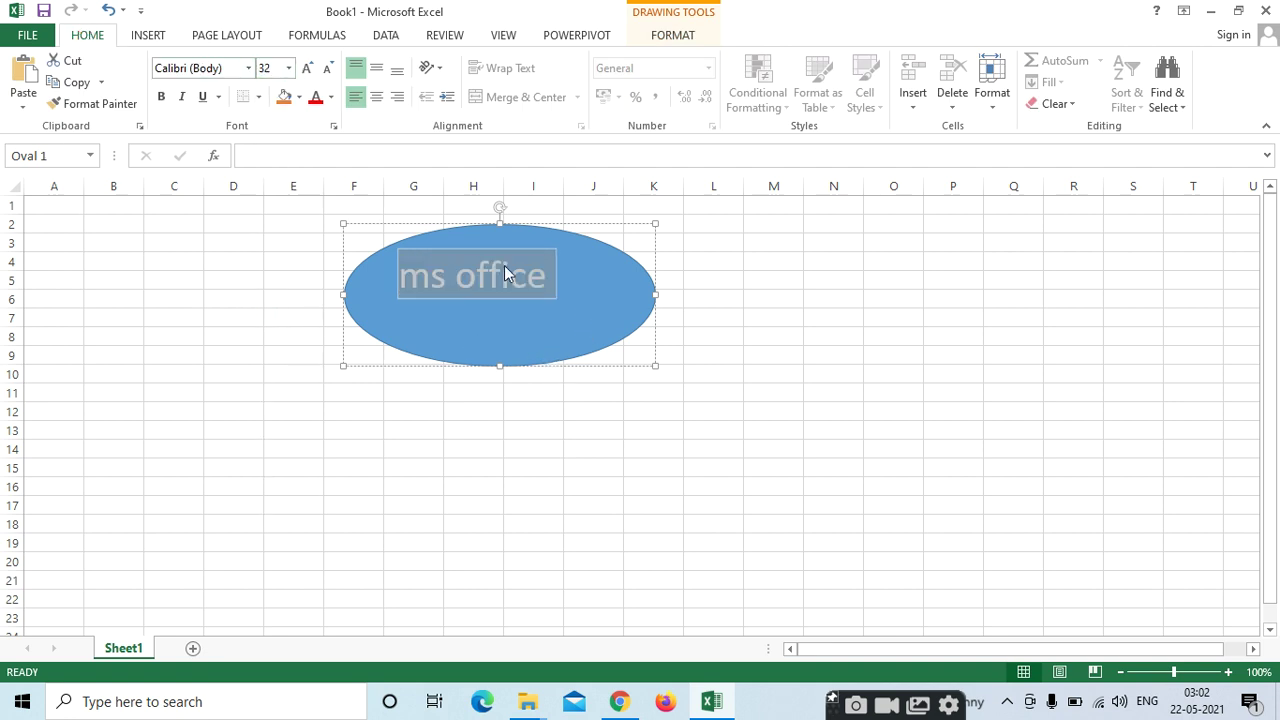
drag(485, 249, 547, 231)
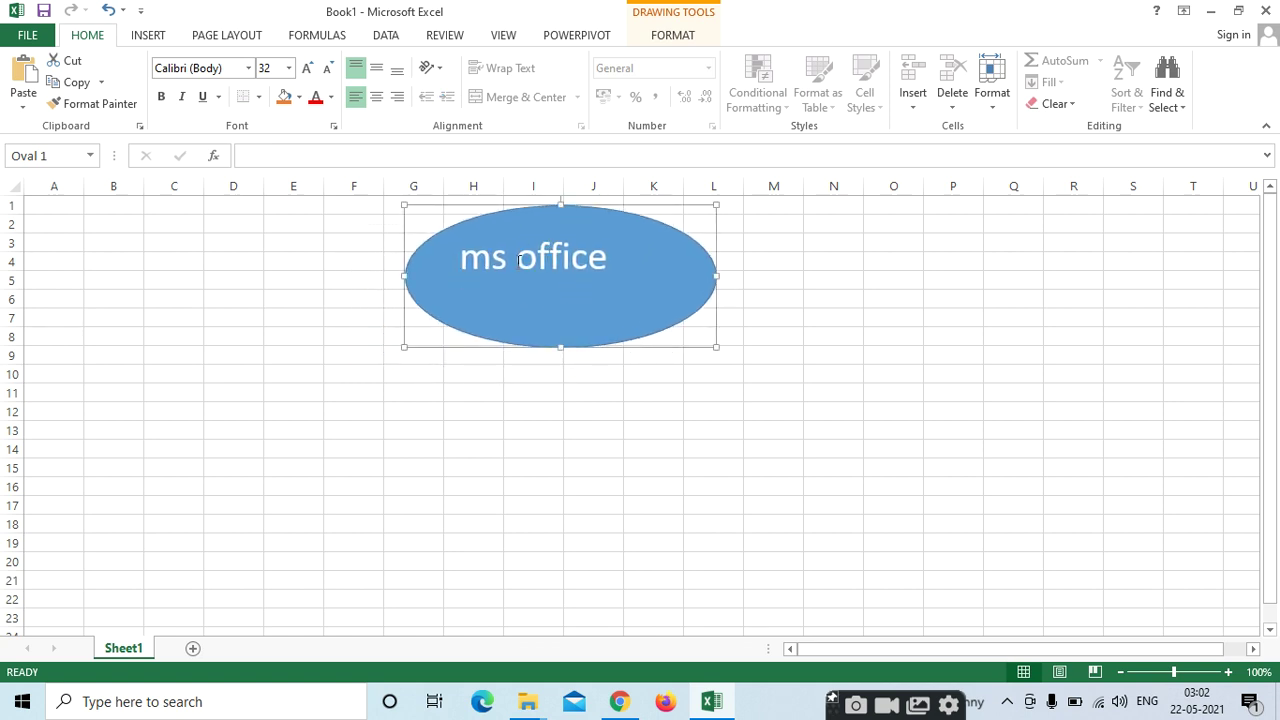
Centre the text horizontally in the oval and shorten the oval to about 3.2 cm high
click(541, 262)
key(ctrl+e)
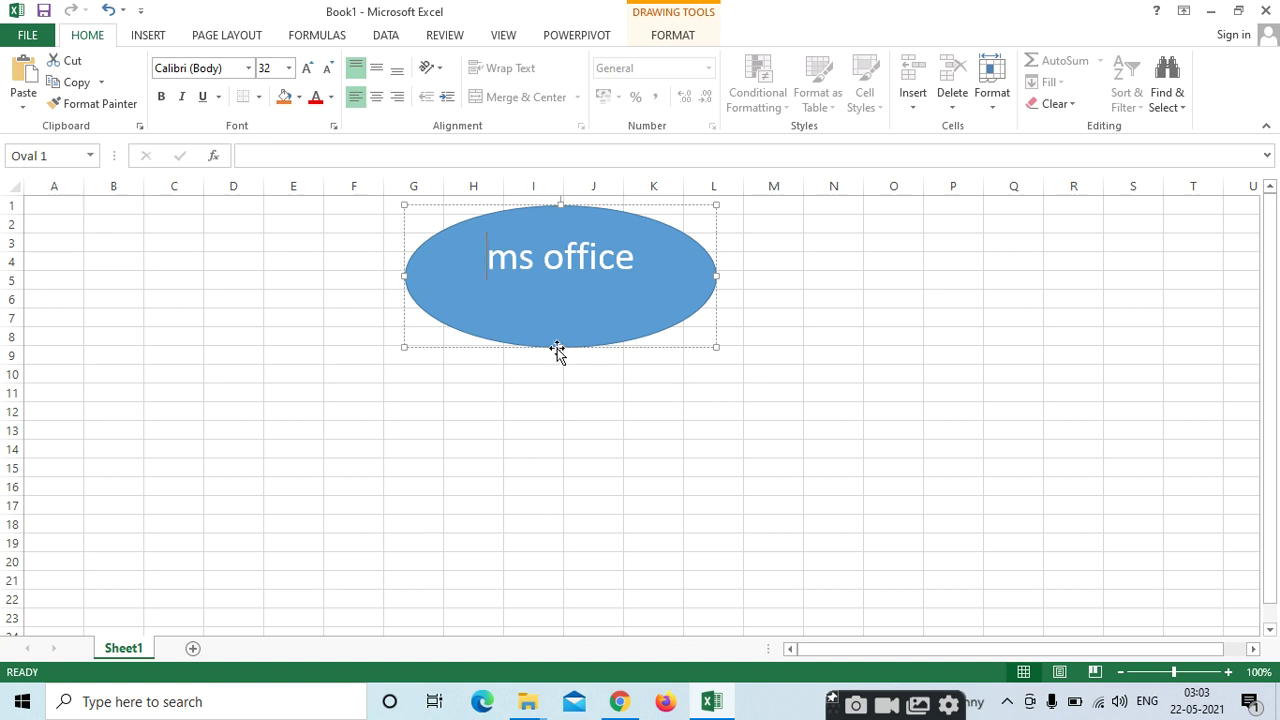
drag(557, 348, 558, 319)
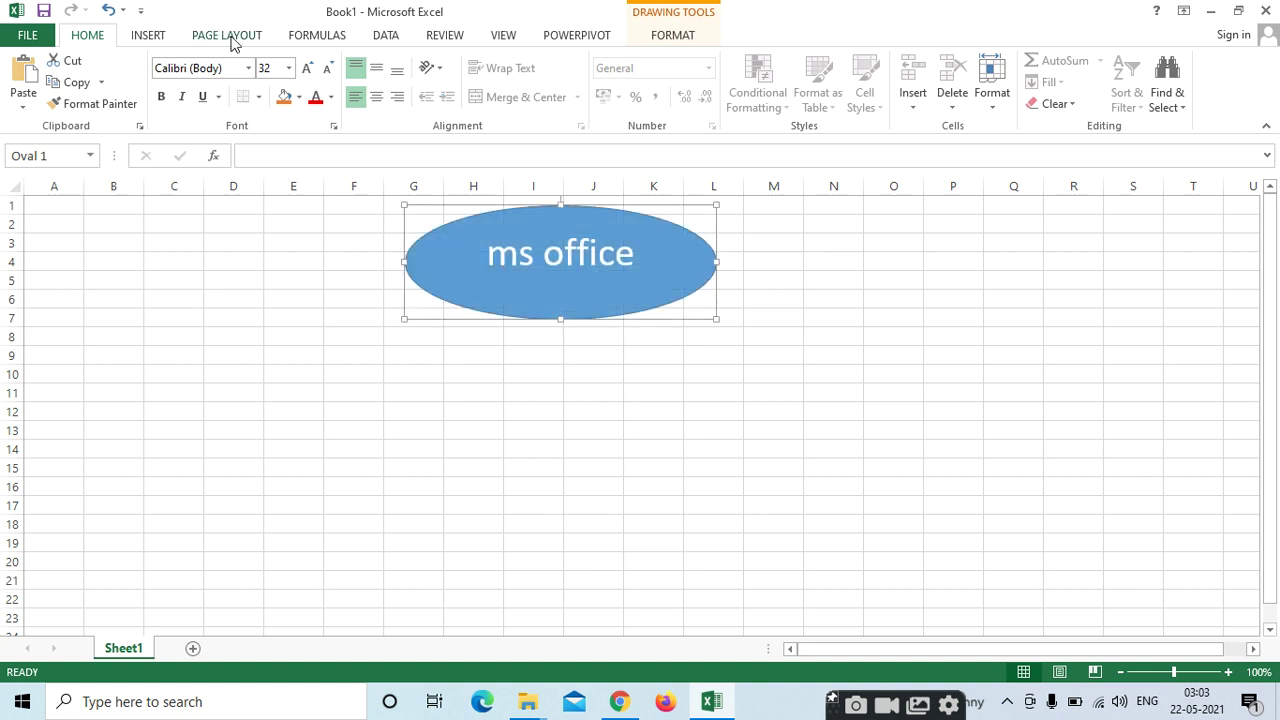
Draw a vertical straight arrow about 2.78 cm long from the oval's bottom connection point down to row 12
click(155, 35)
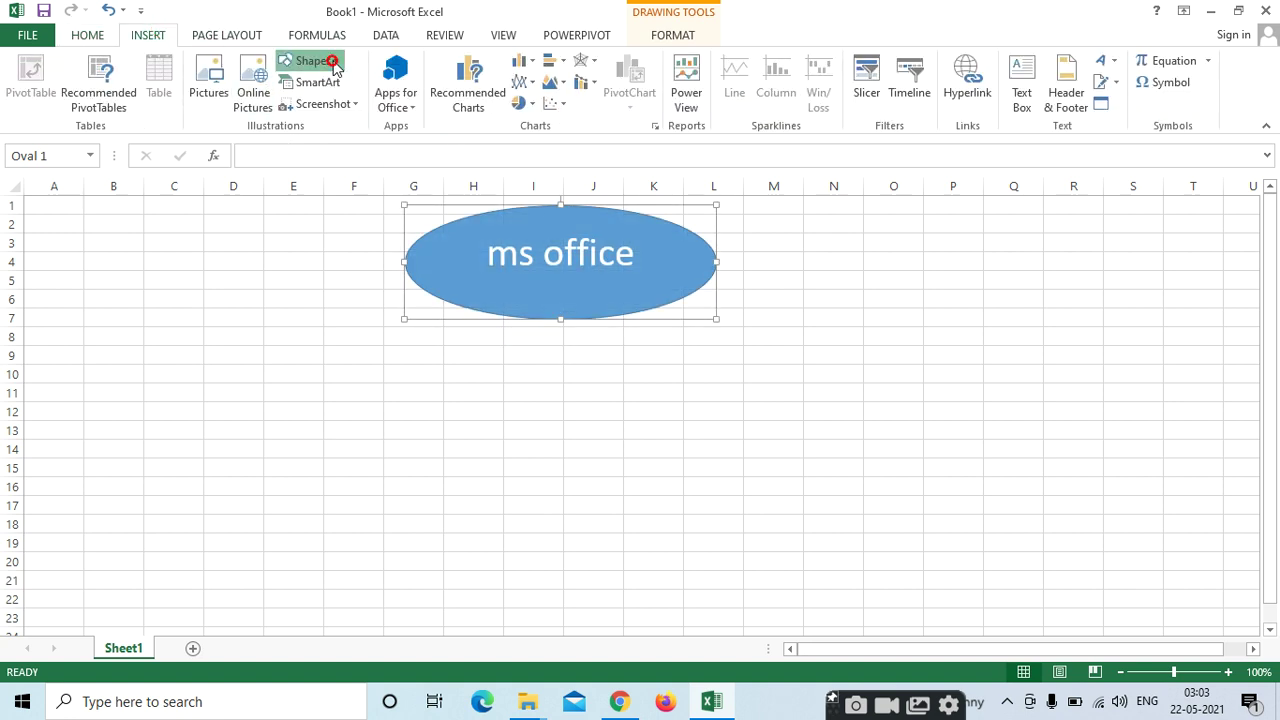
click(308, 61)
click(305, 162)
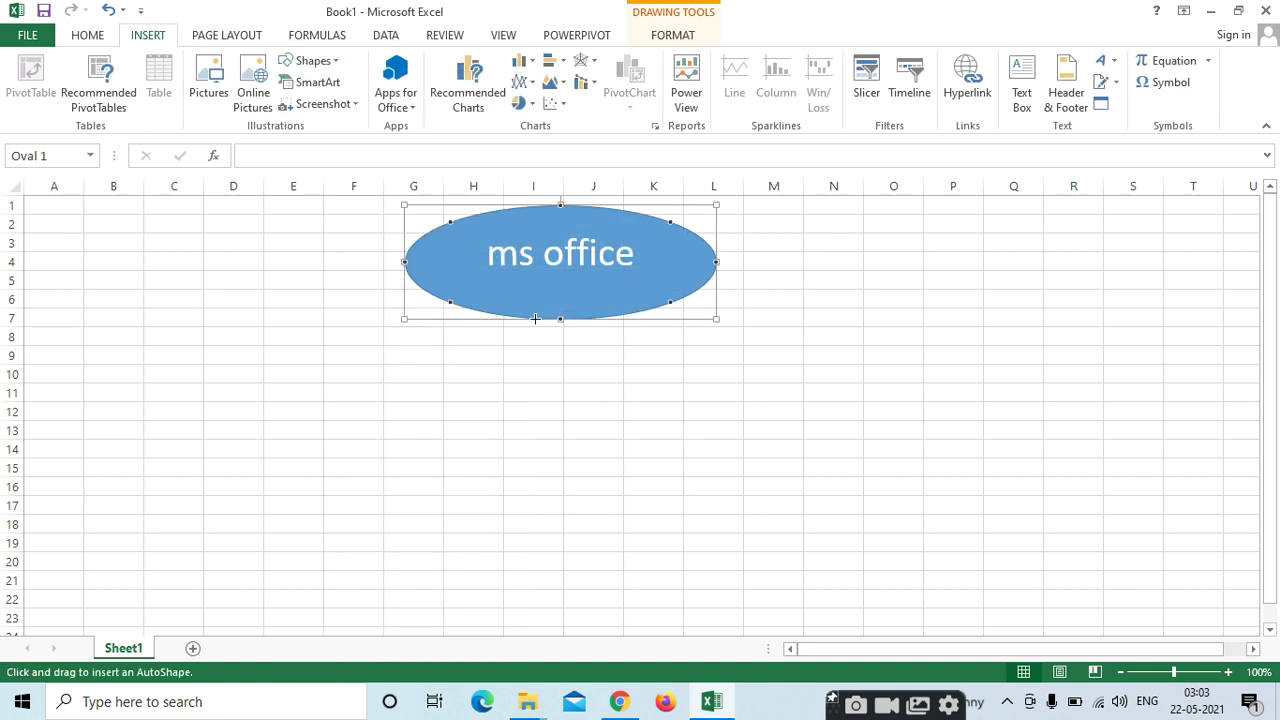
mouse_move(553, 320)
mouse_down()
mouse_move(571, 446)
mouse_move(557, 443)
mouse_move(561, 414)
mouse_up()
scroll(810, 405, down, 1)
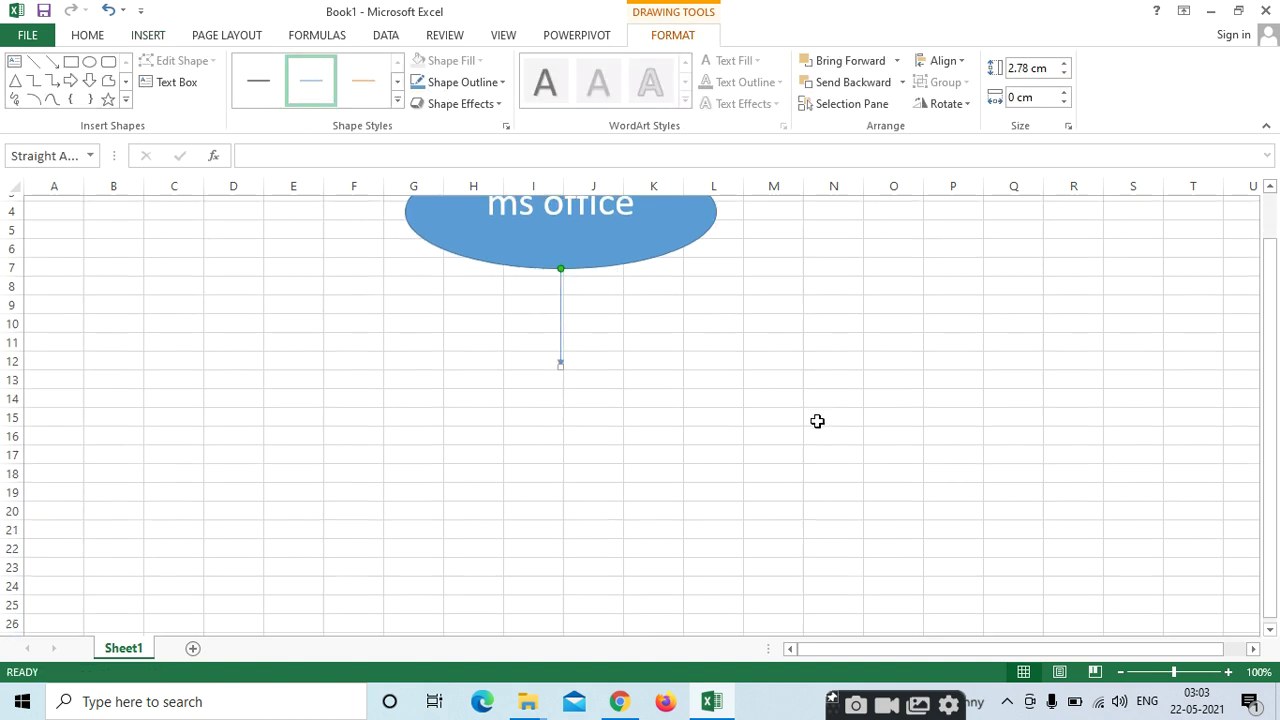
scroll(785, 421, up, 1)
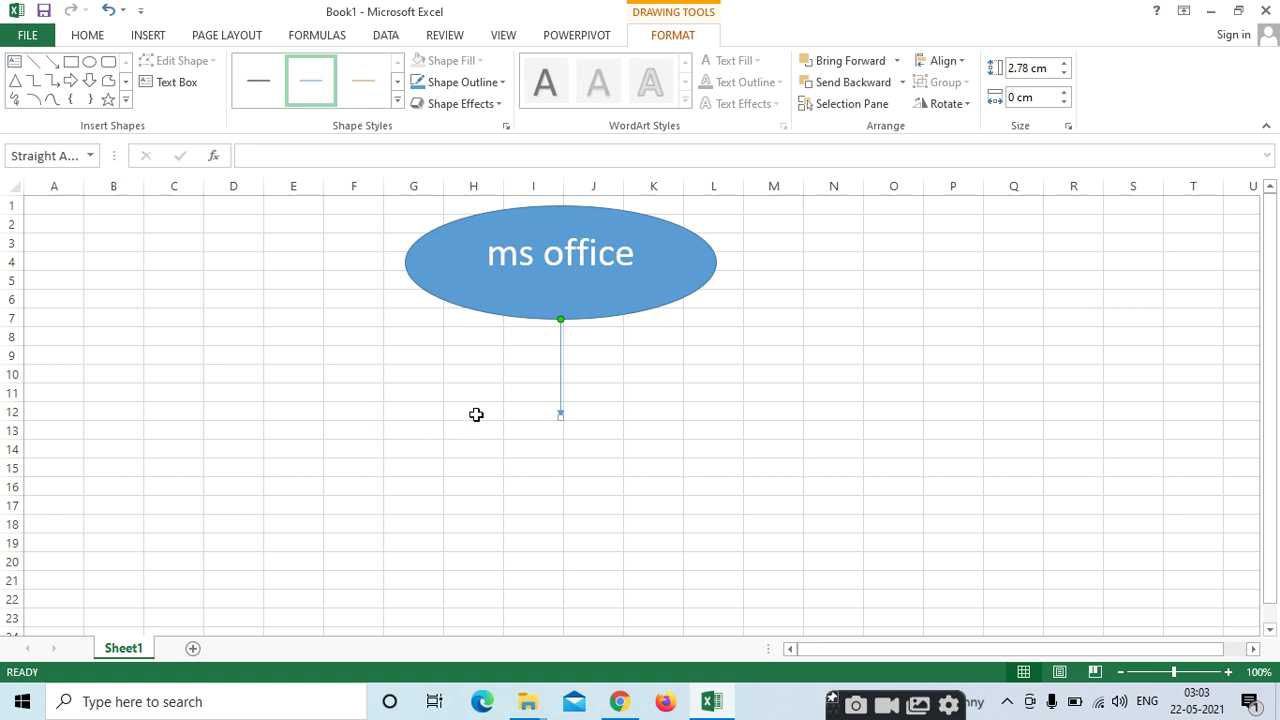
Draw a rounded rectangle about 3.28 cm high and 8.65 cm wide below the arrow, across columns G to L, rows 12 to 18
click(148, 35)
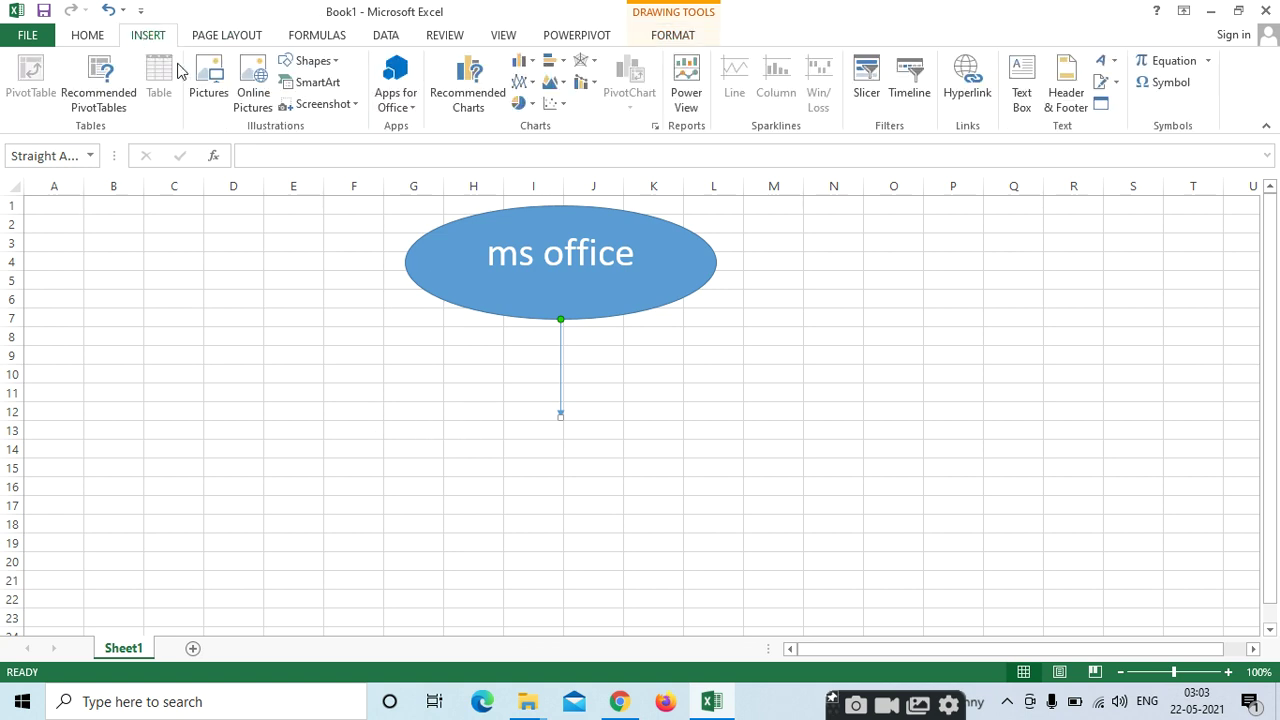
click(312, 61)
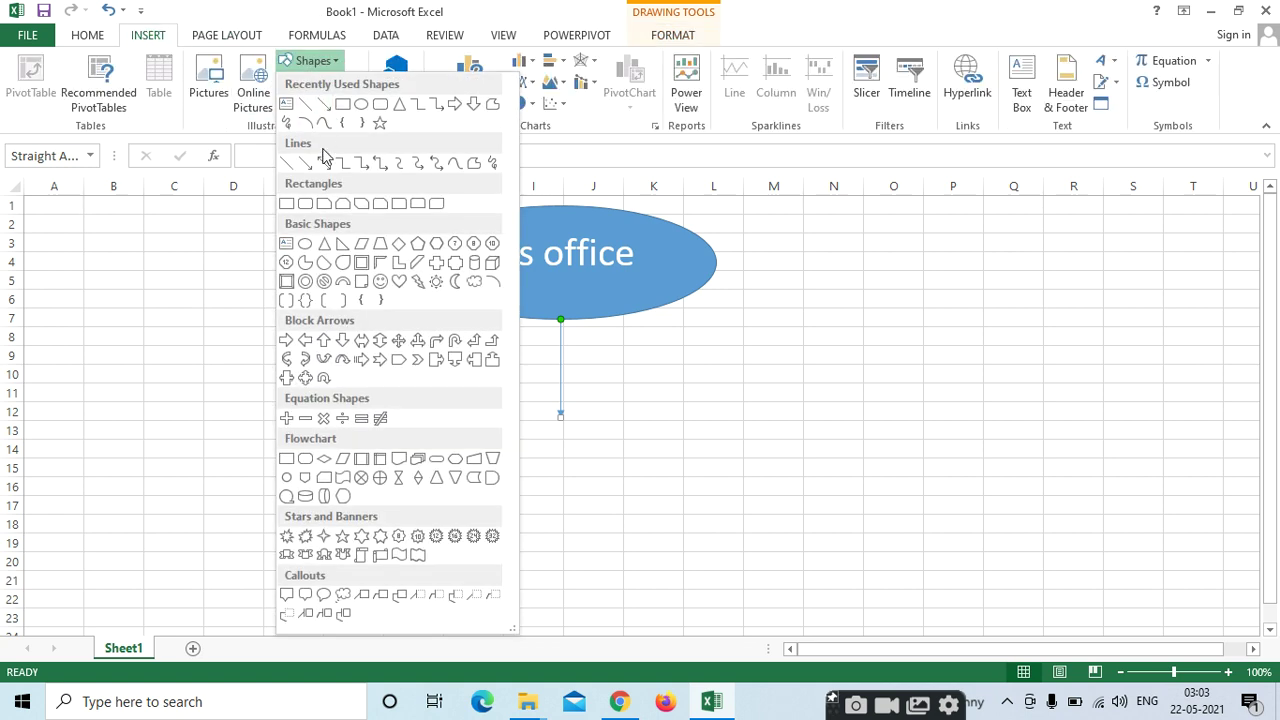
click(306, 206)
drag(411, 410, 717, 525)
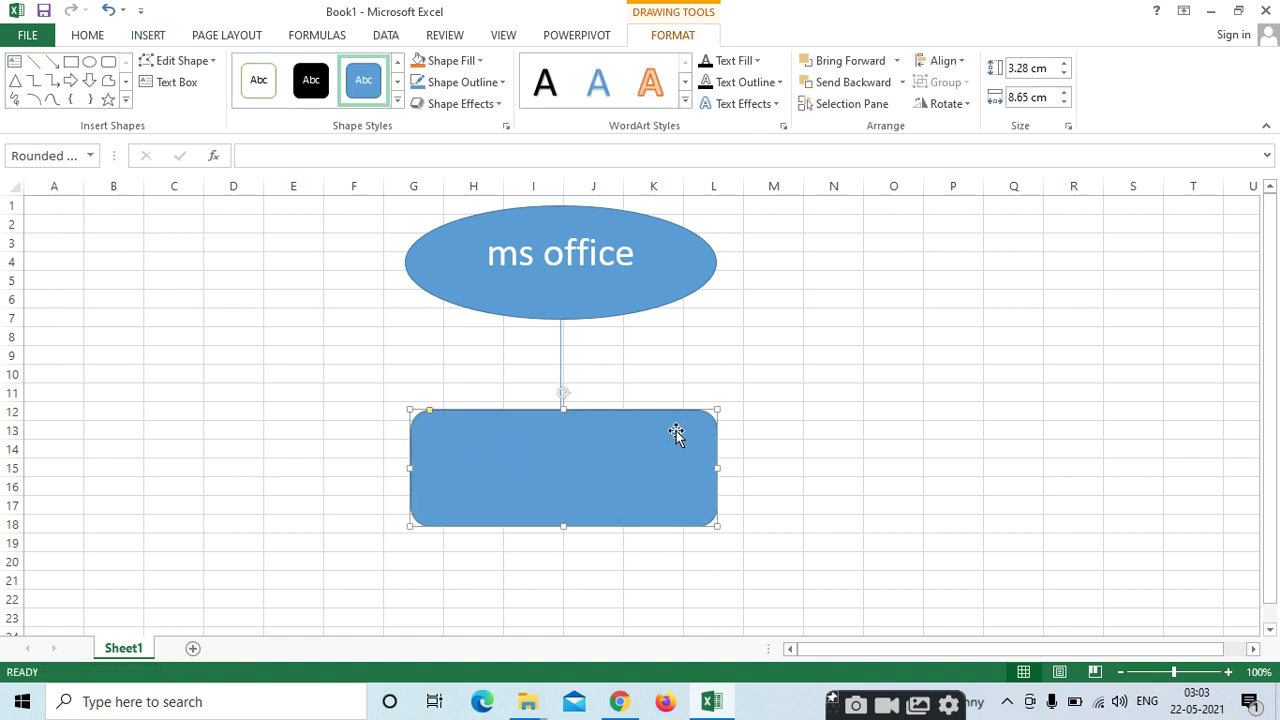
Enter "ms word", "ms excel", "ms powerpoint" and "ms ACCESS" on separate lines in the rounded rectangle and shift it slightly sideways
click(90, 37)
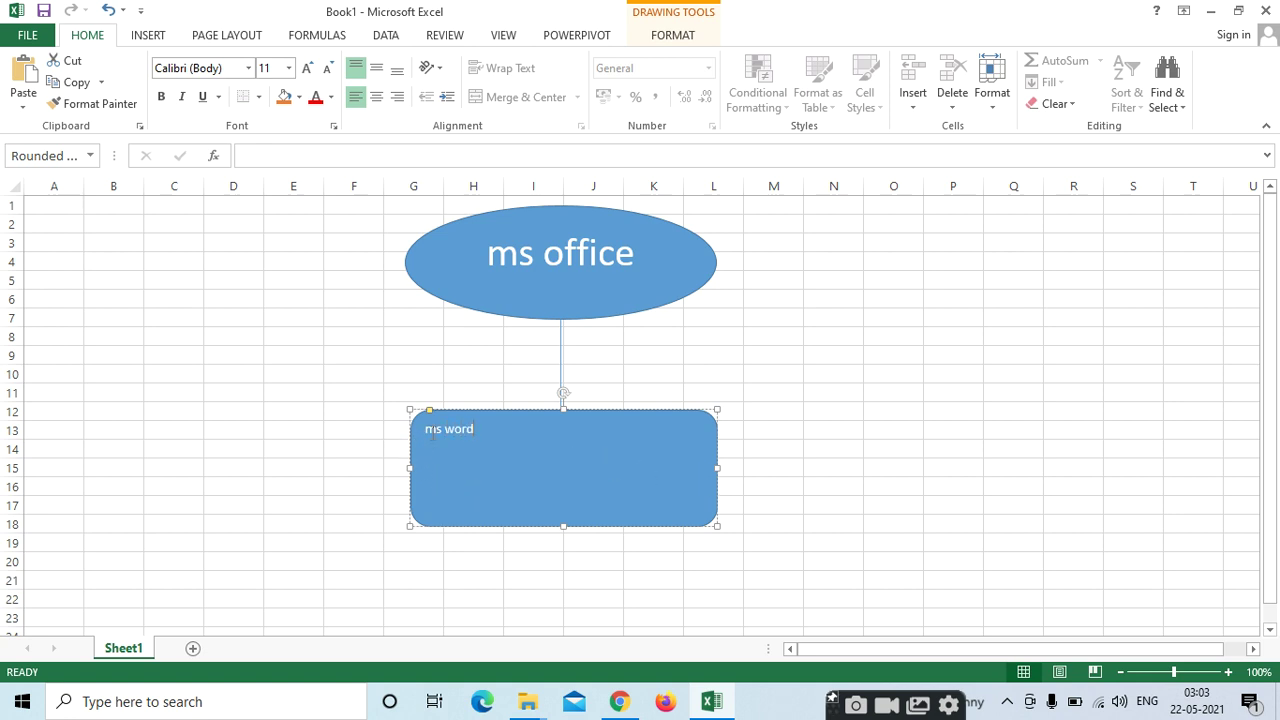
key(Return)
key(BackSpace)
drag(472, 430, 476, 430)
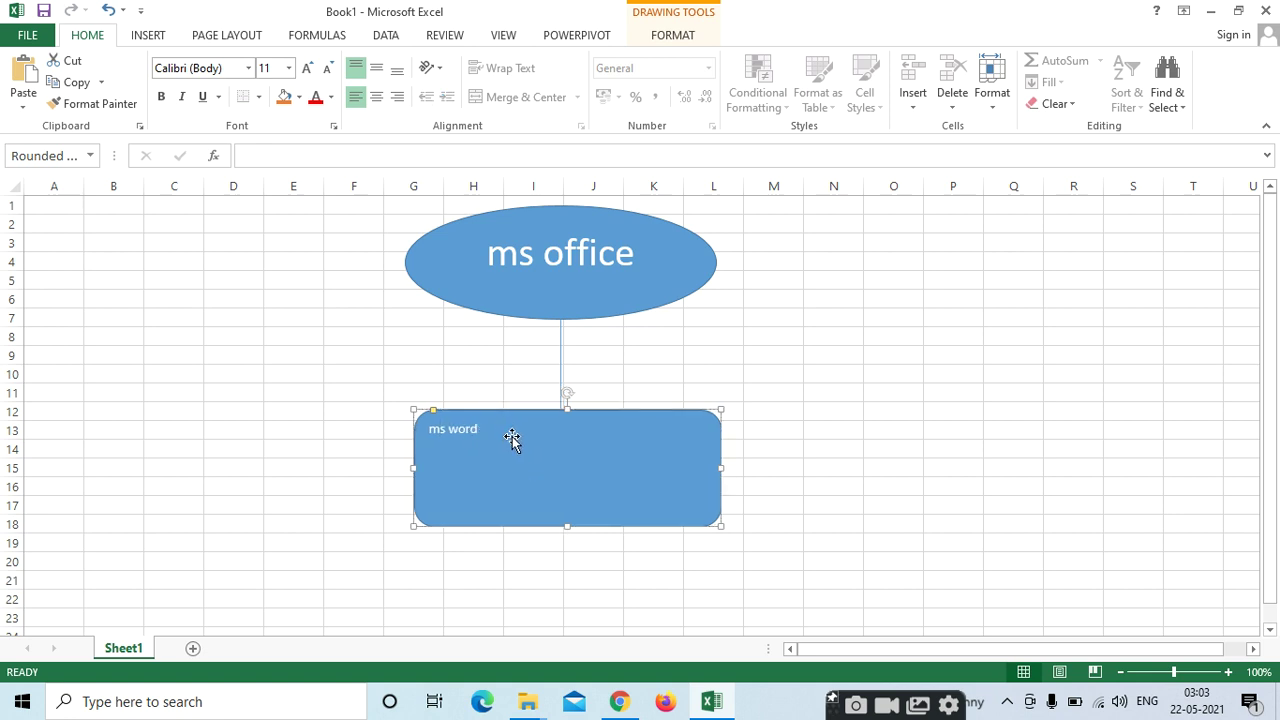
key(F2)
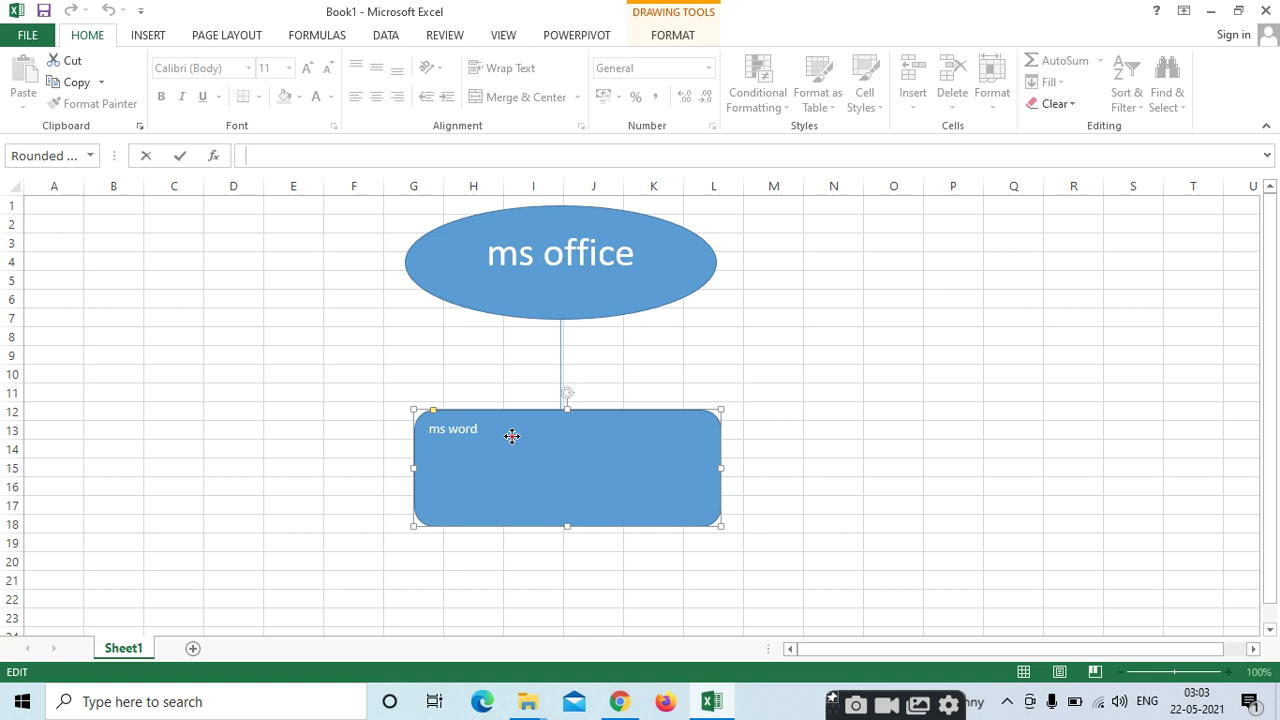
key(Escape)
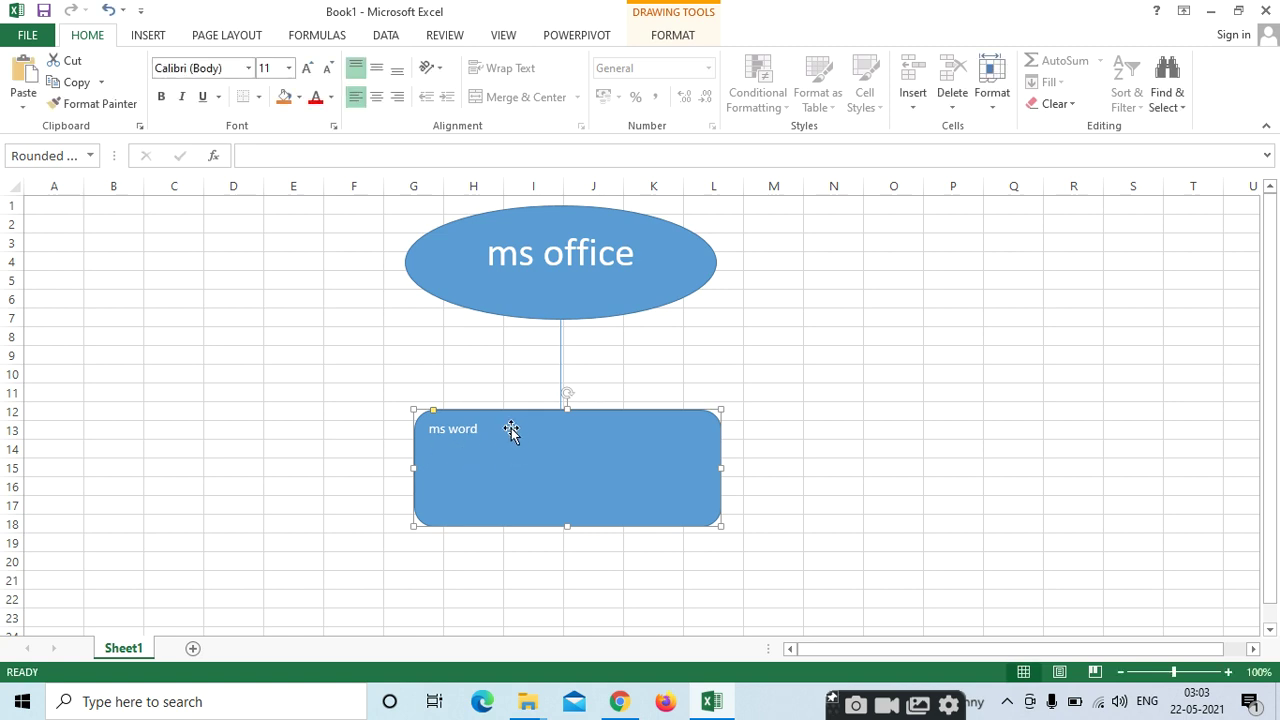
text(ms pow)
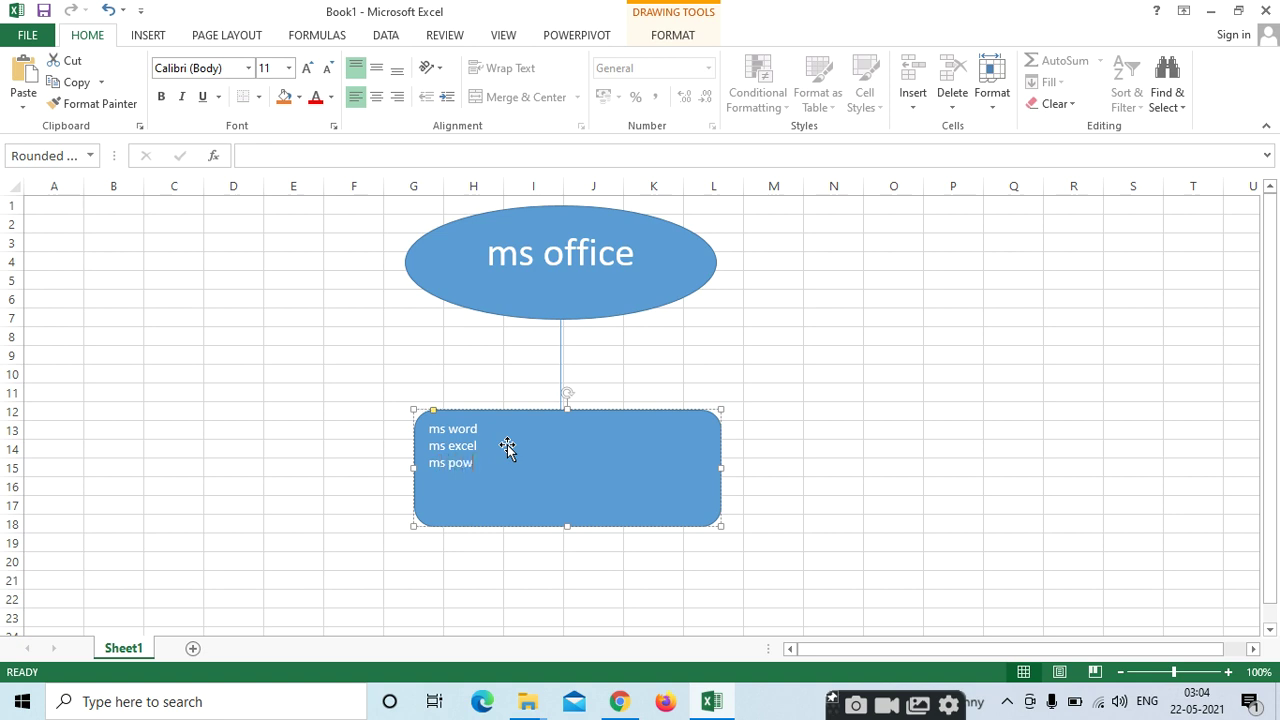
text(int)
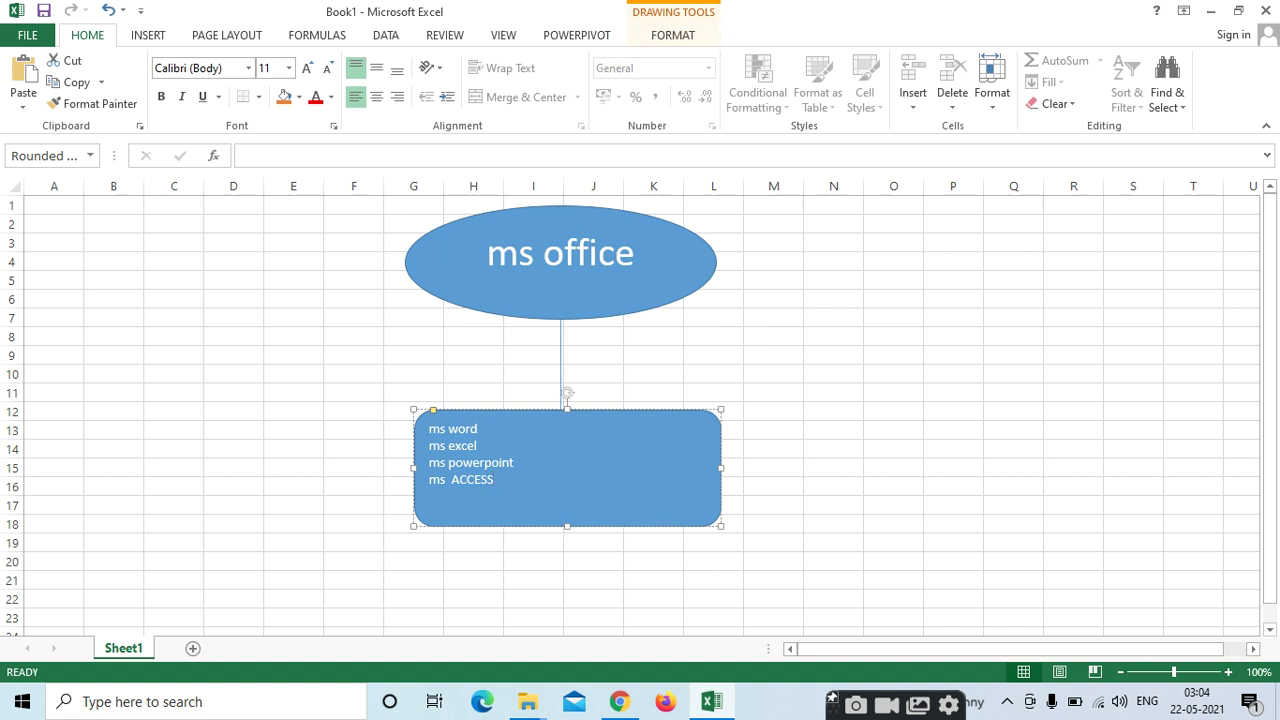
click(148, 36)
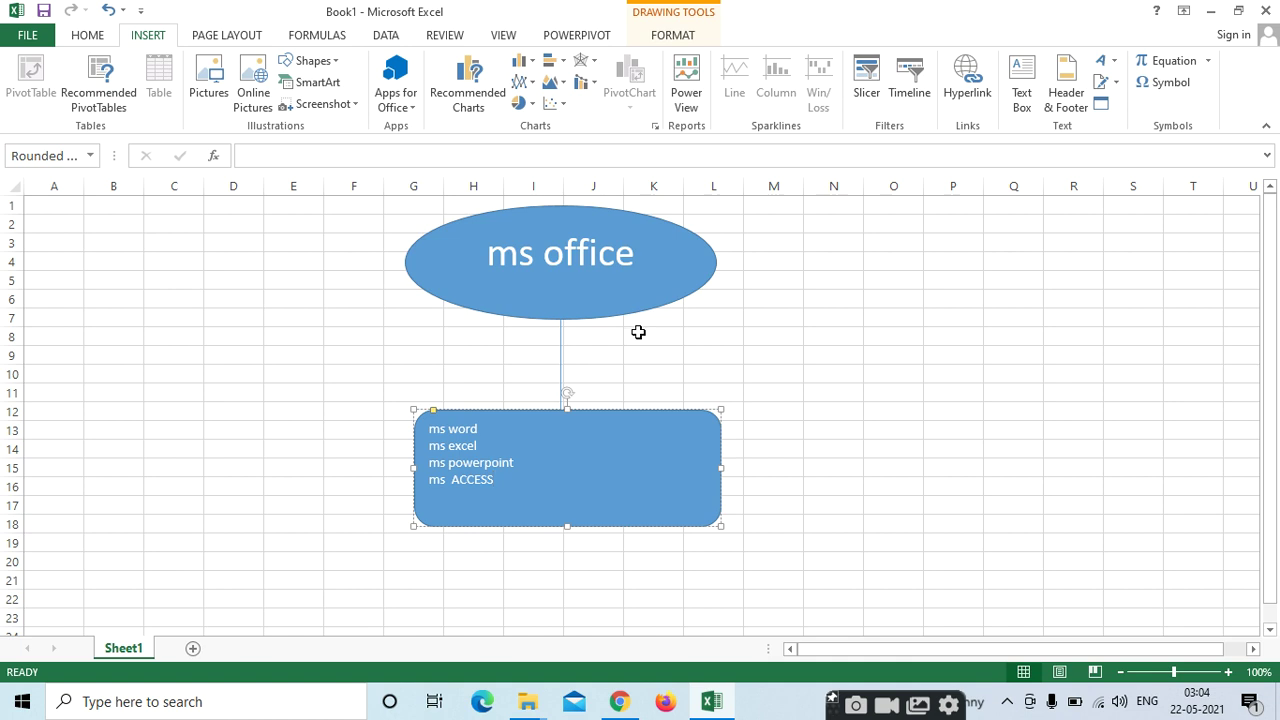
click(322, 61)
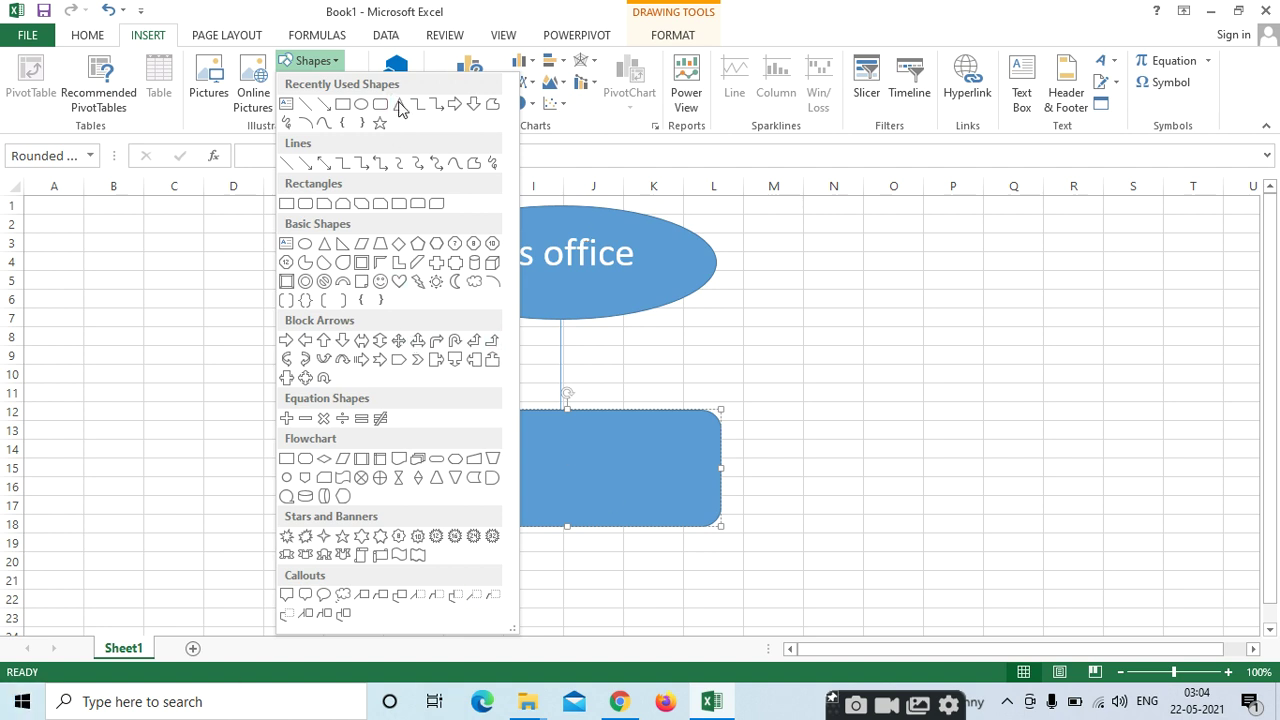
click(321, 262)
click(665, 441)
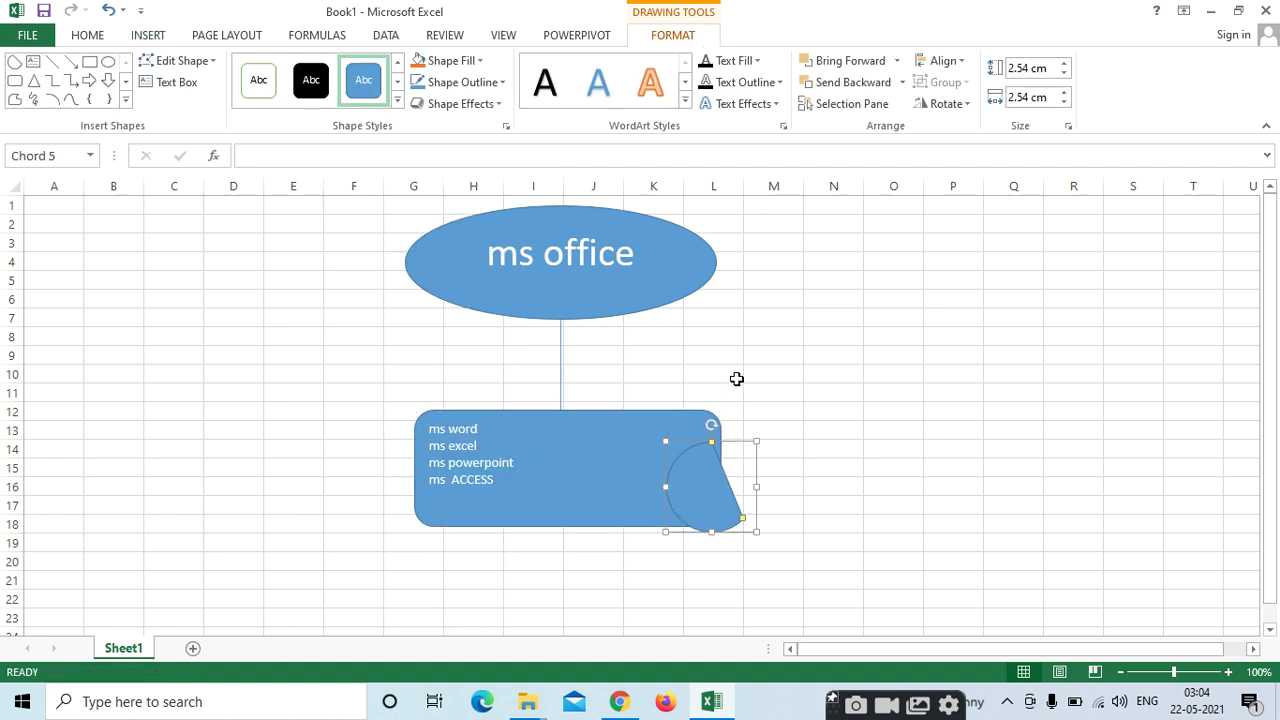
key(Delete)
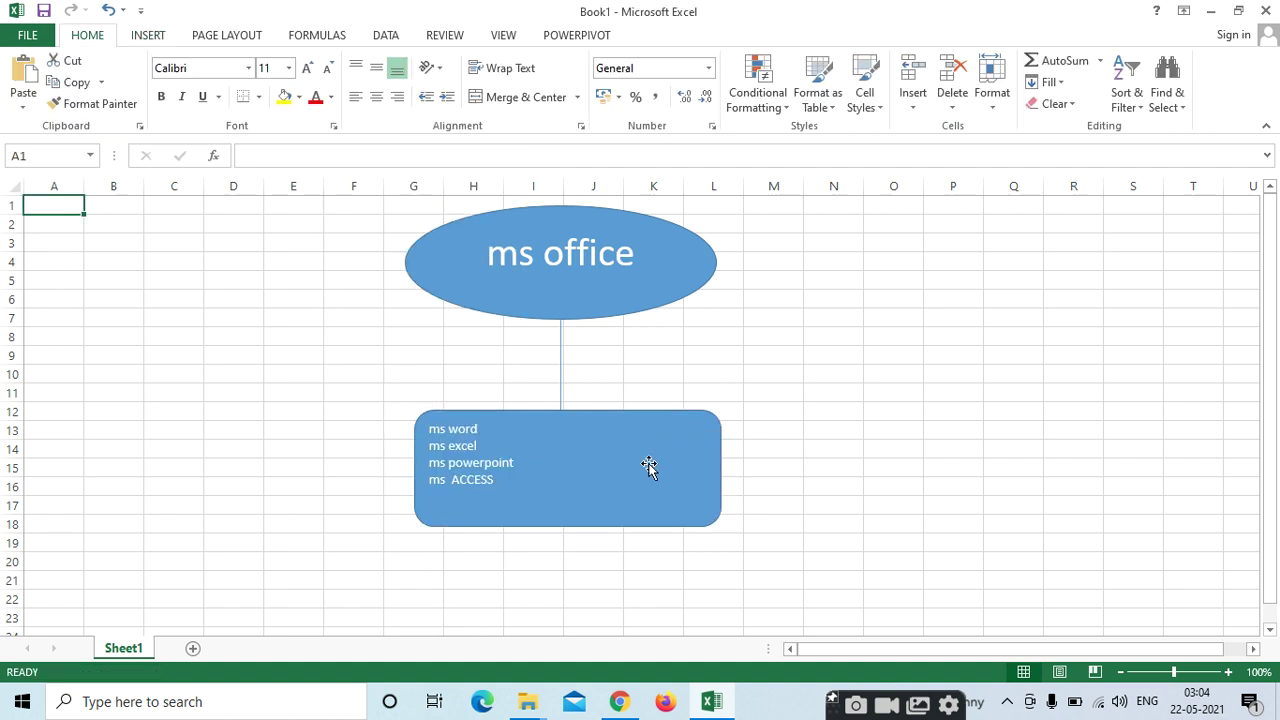
Apply the solid orange preset shape style to the "ms office" oval
click(566, 443)
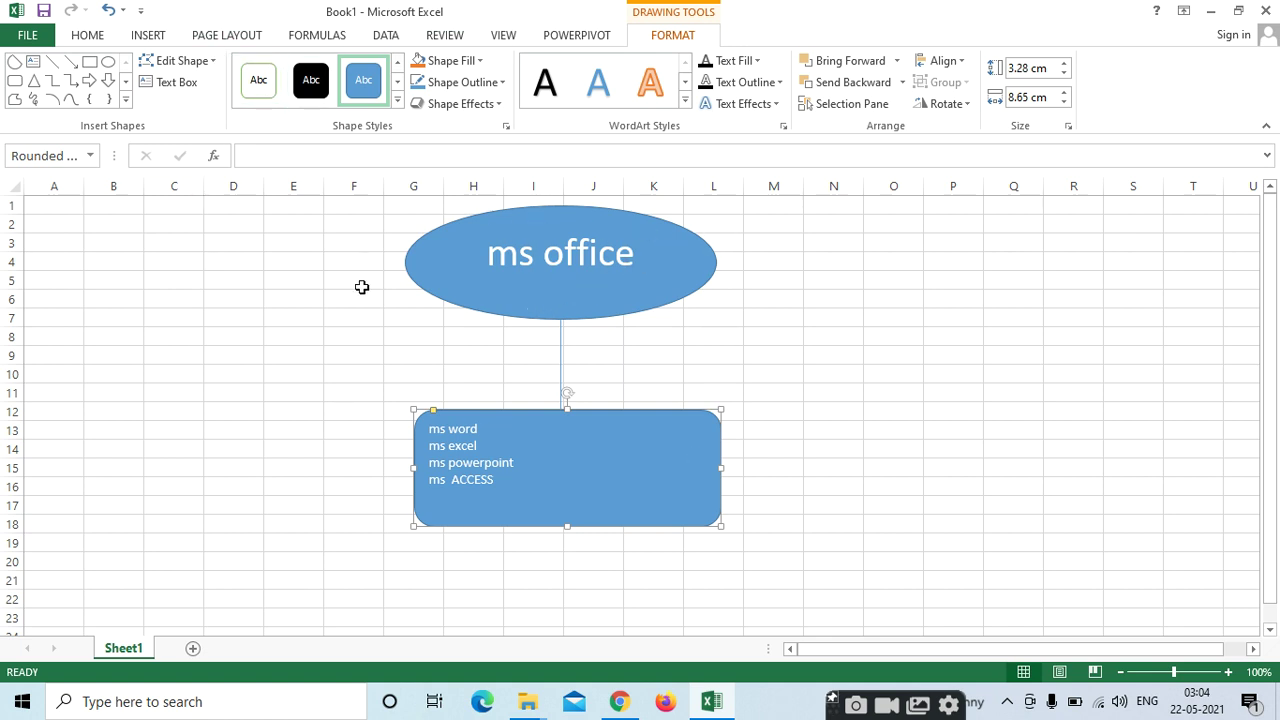
click(516, 285)
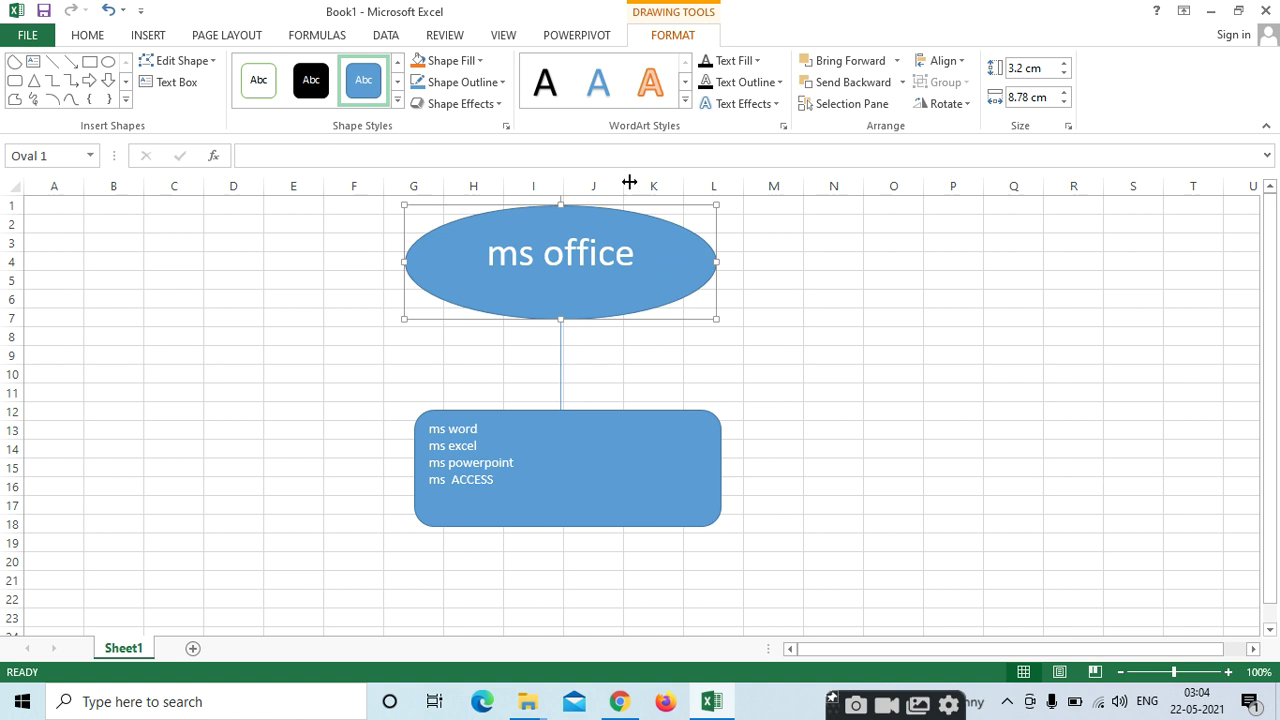
click(397, 100)
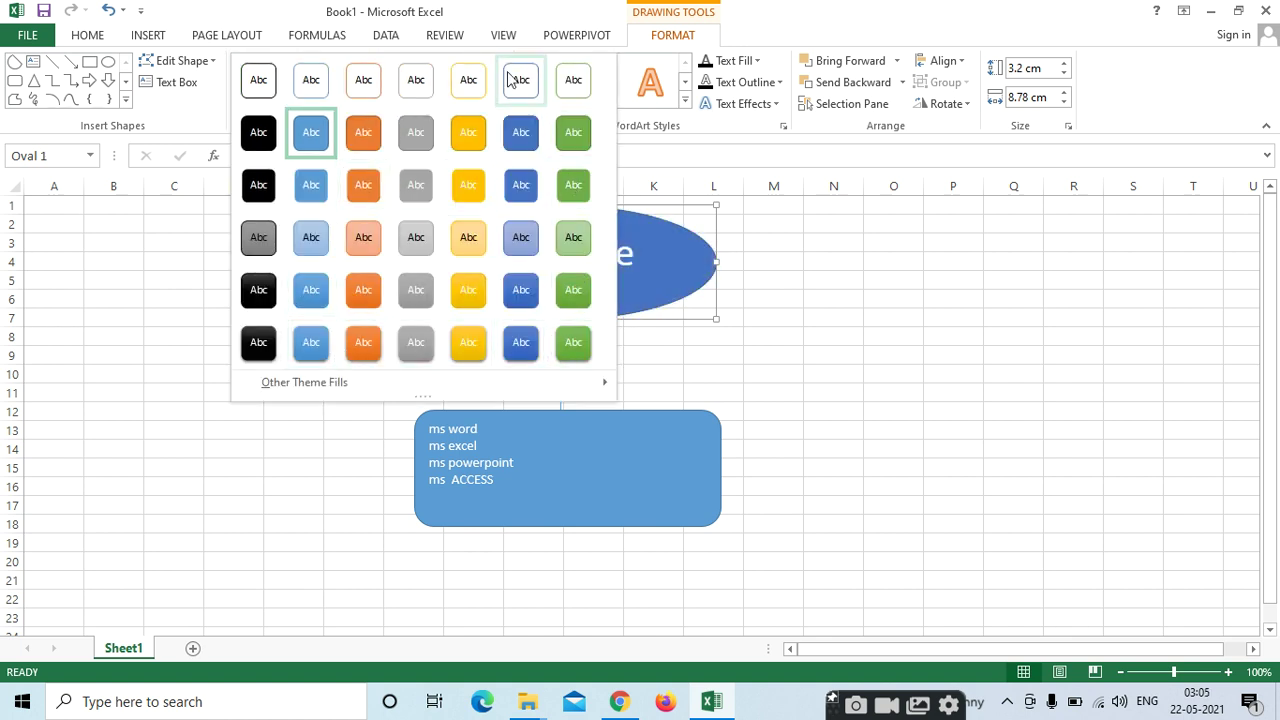
click(362, 133)
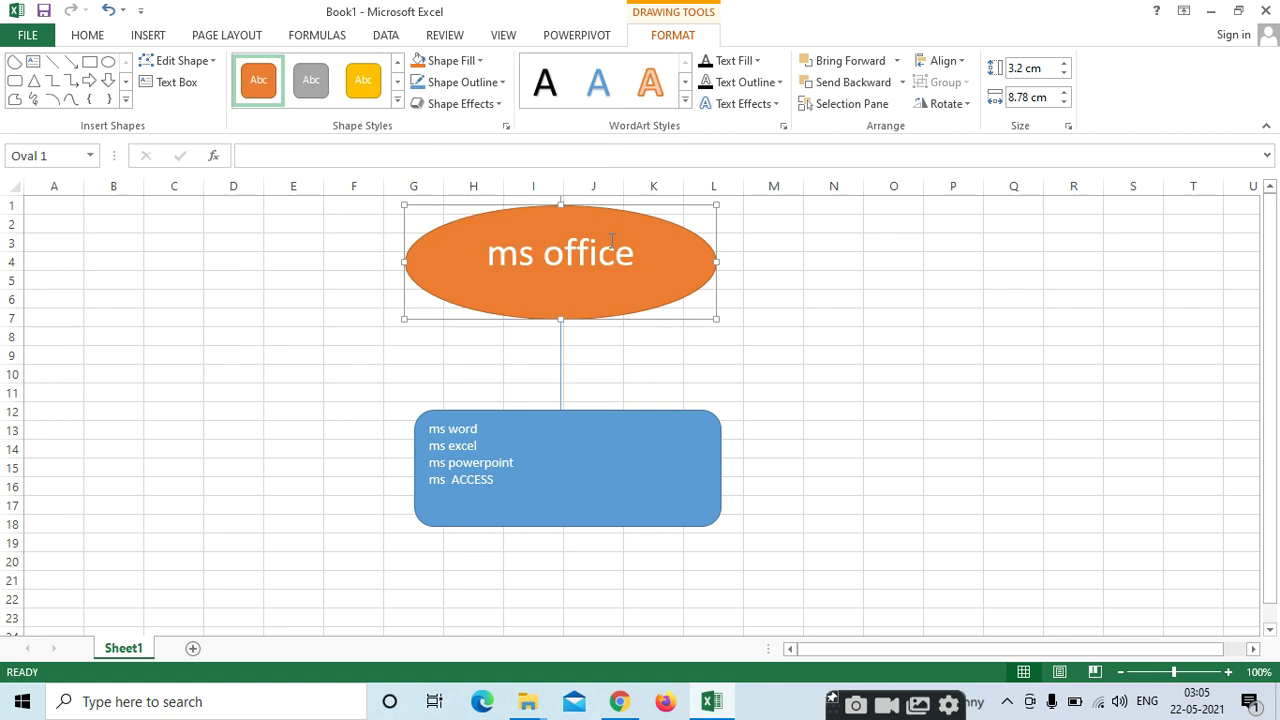
Apply the solid black preset shape style from the third row to the rounded rectangle
click(604, 489)
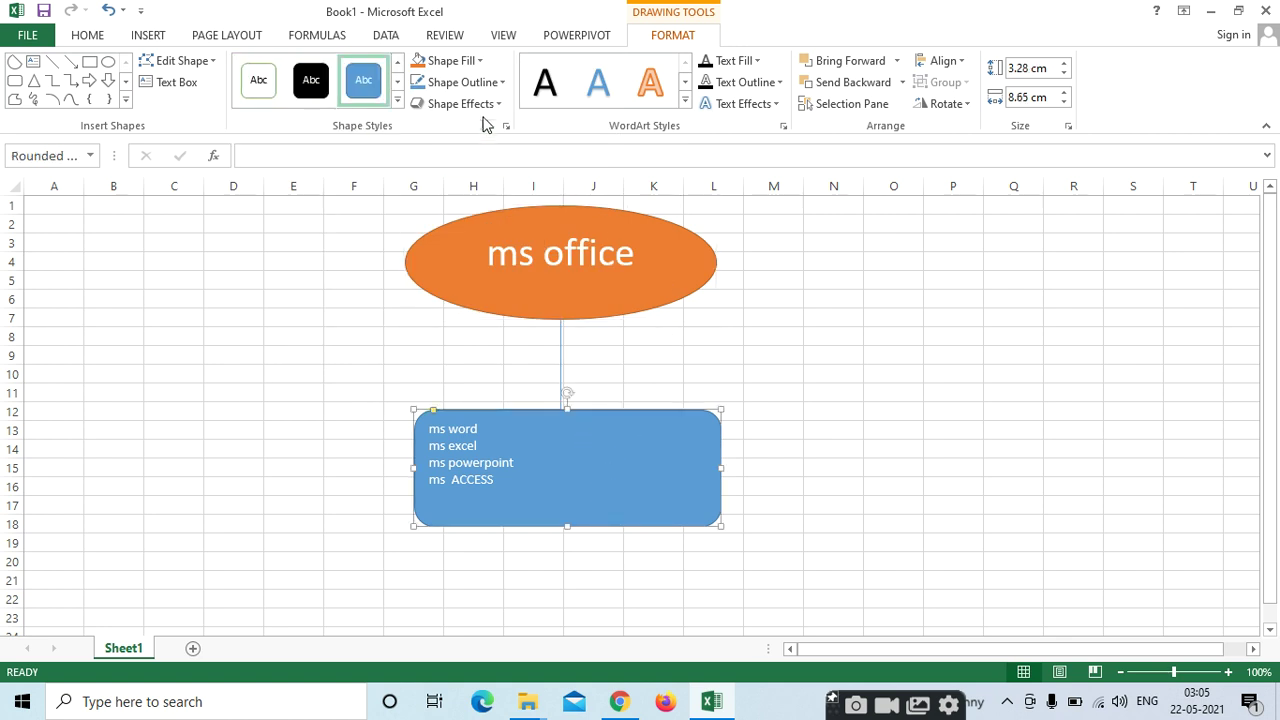
click(397, 101)
click(258, 195)
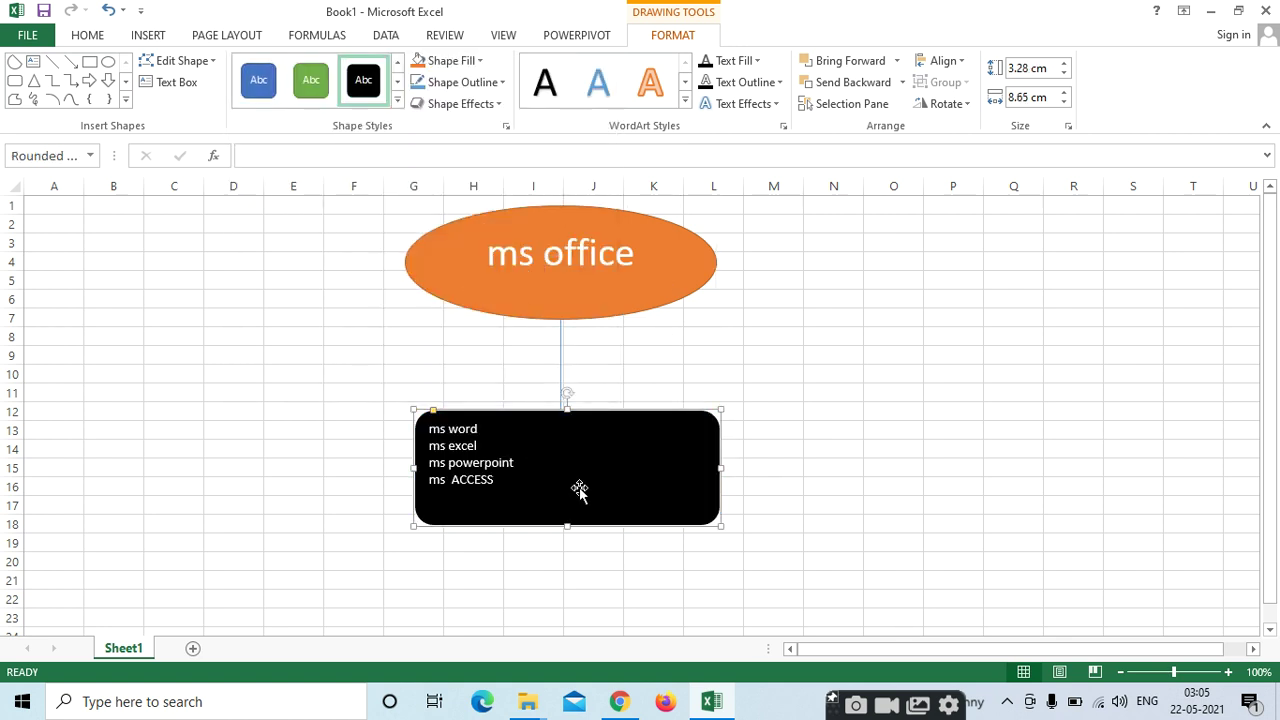
Apply the thick black preset line style to the arrow between the oval and the rounded rectangle
click(561, 333)
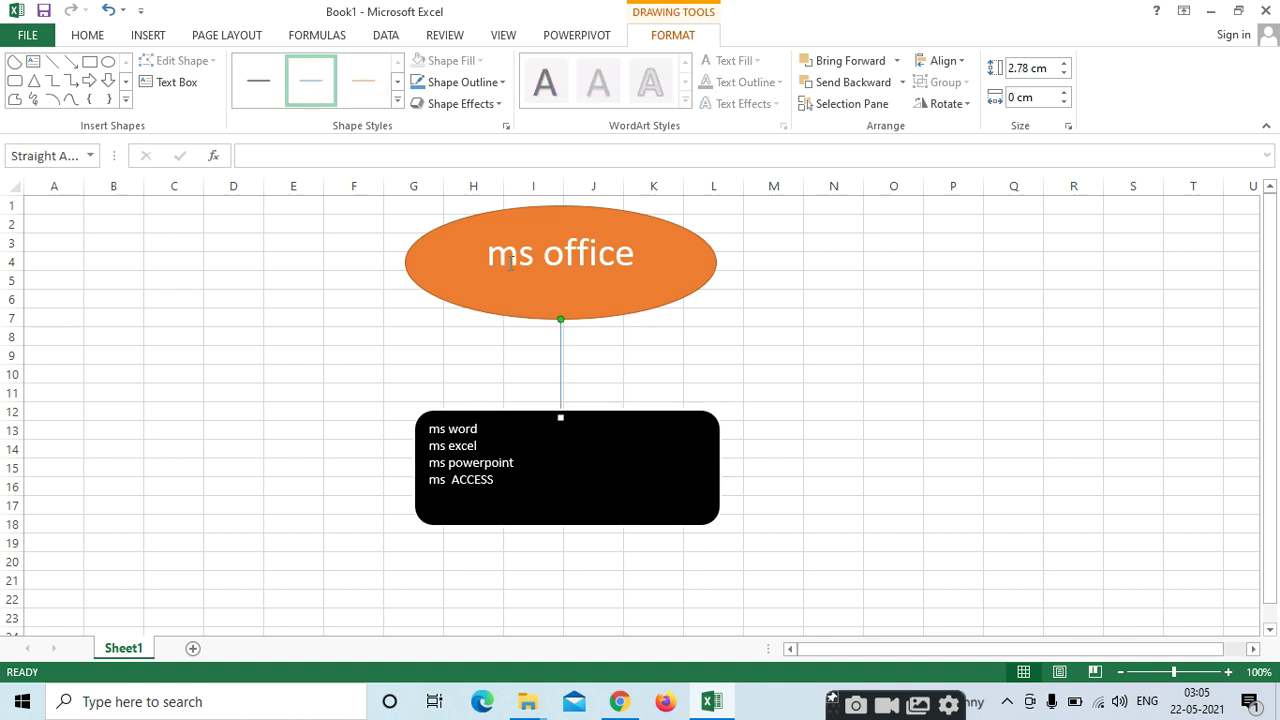
click(397, 101)
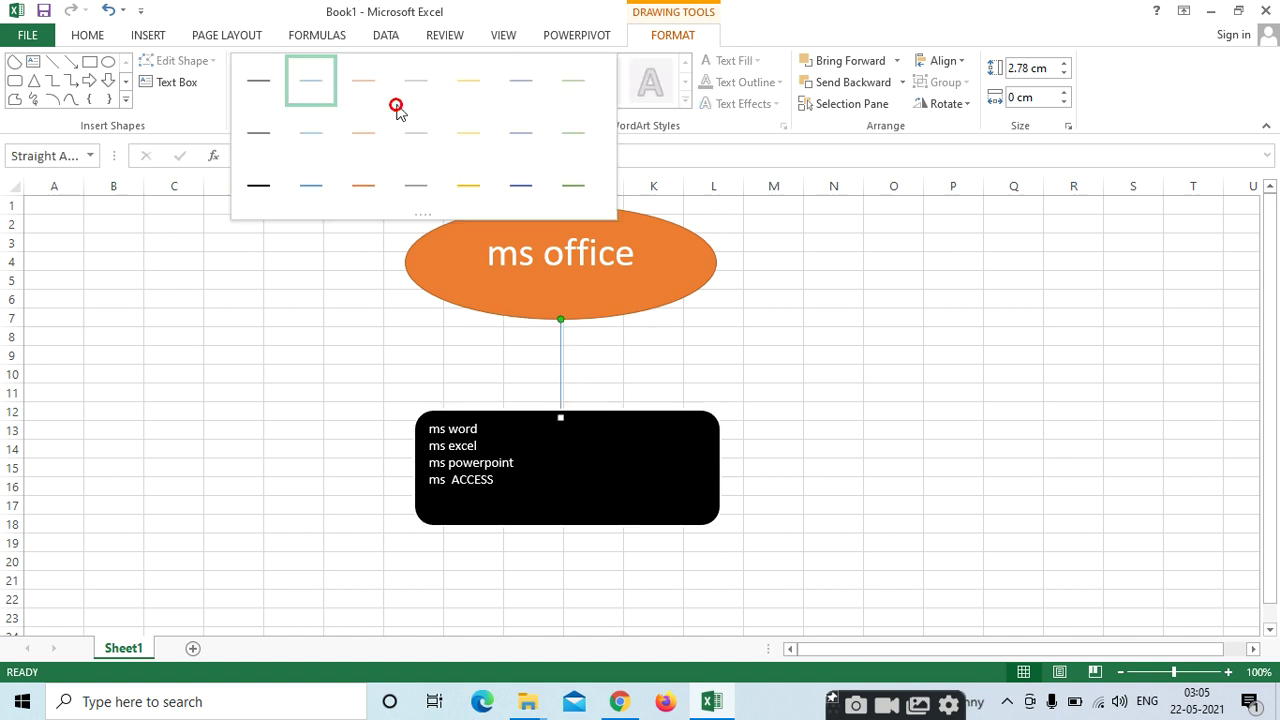
click(258, 192)
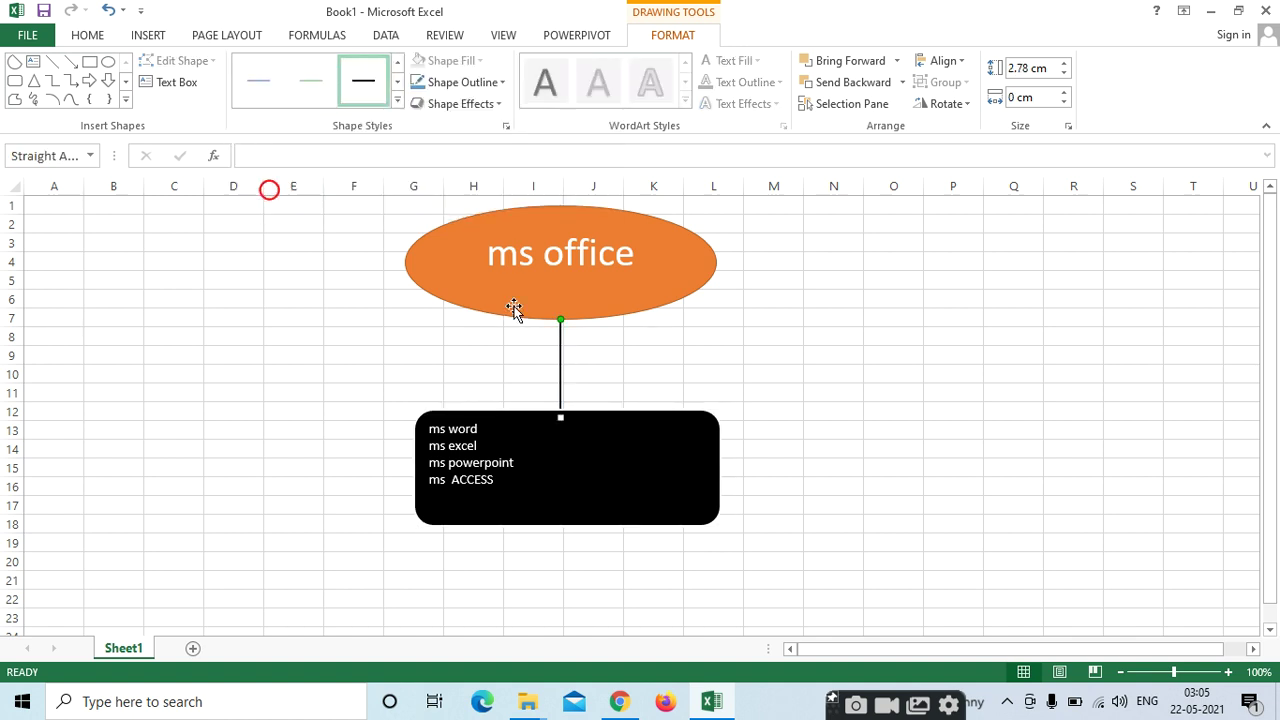
Apply the thick blue preset line style to the arrow between the oval and the rounded rectangle
click(397, 101)
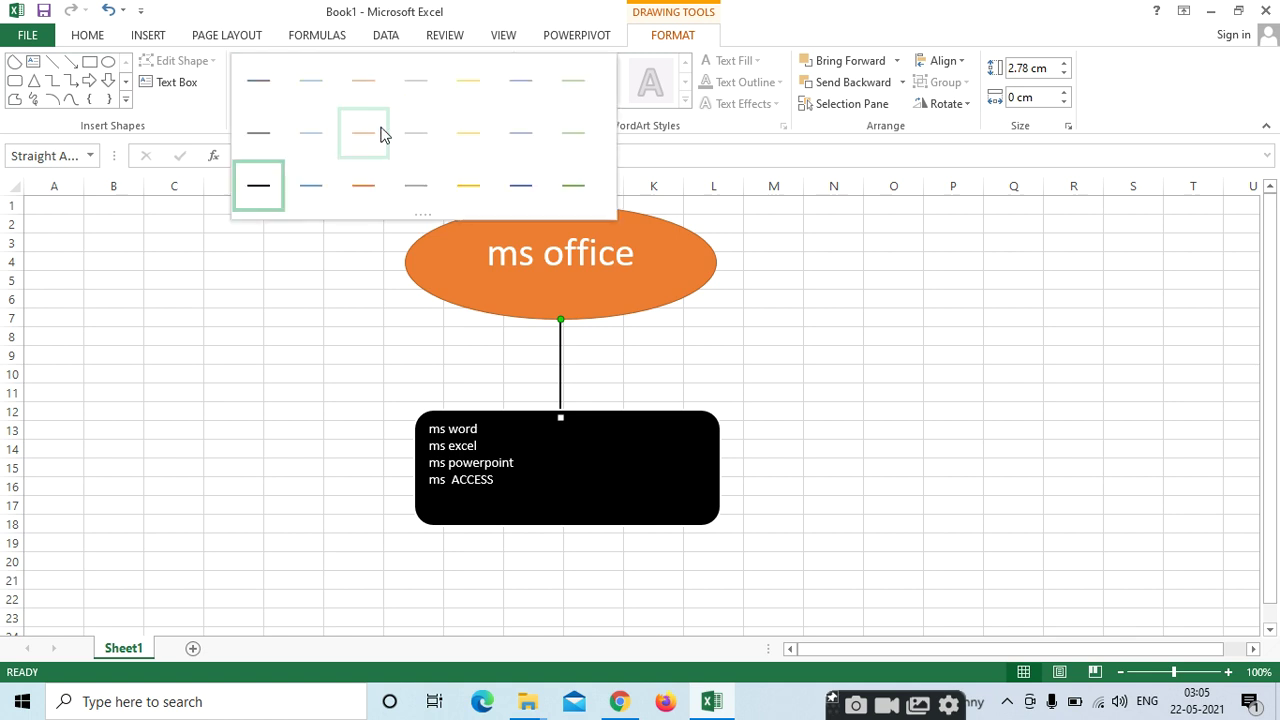
click(512, 193)
click(893, 336)
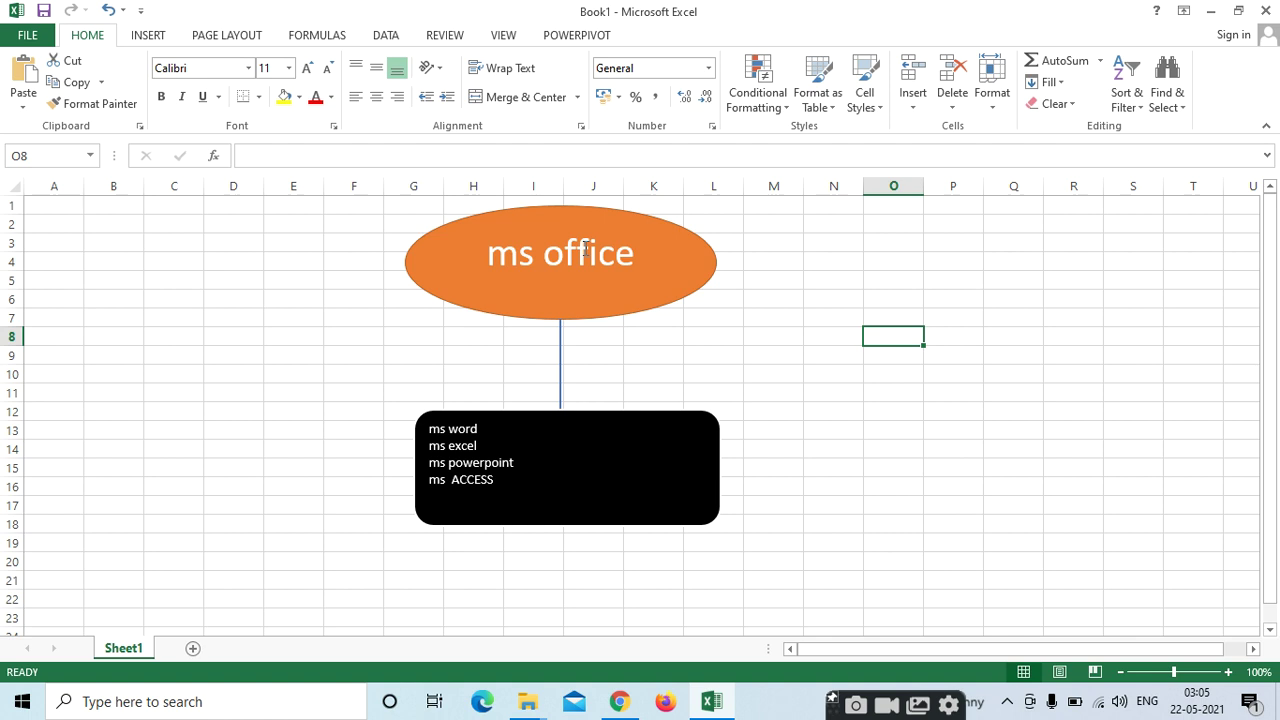
Change the "ms office" oval into a rectangle with rounded diagonal corners
click(444, 253)
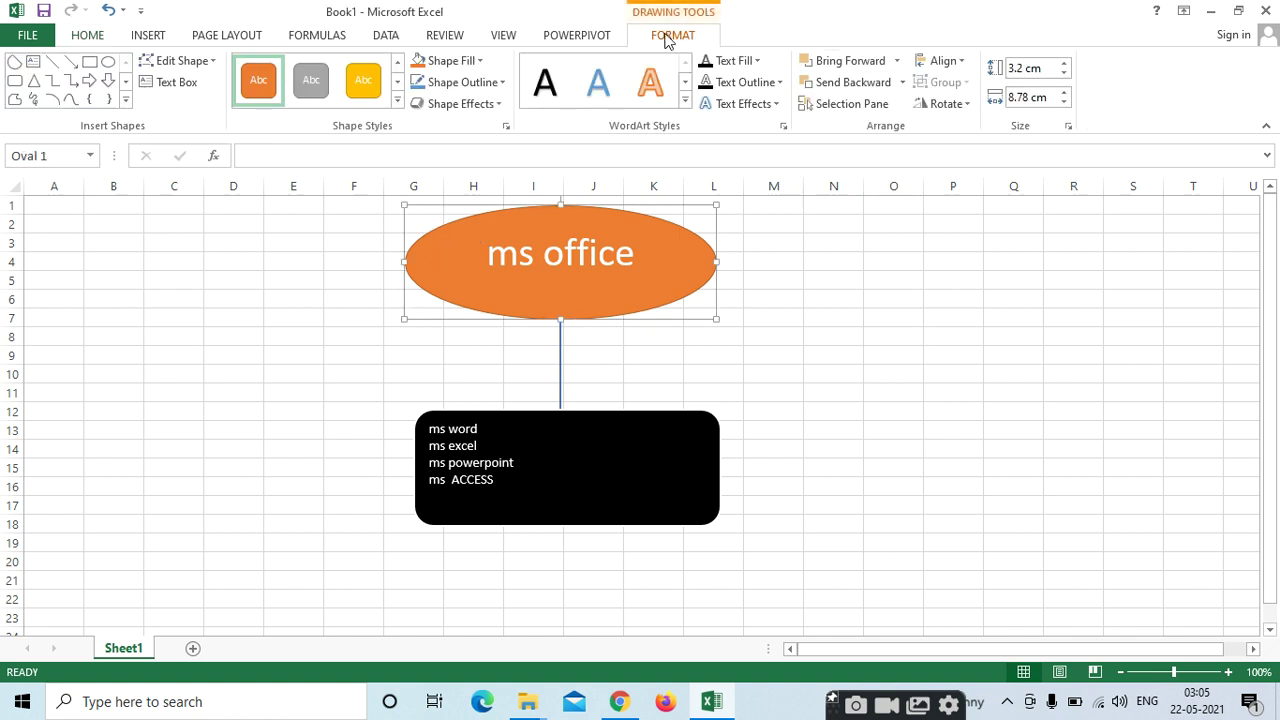
click(183, 61)
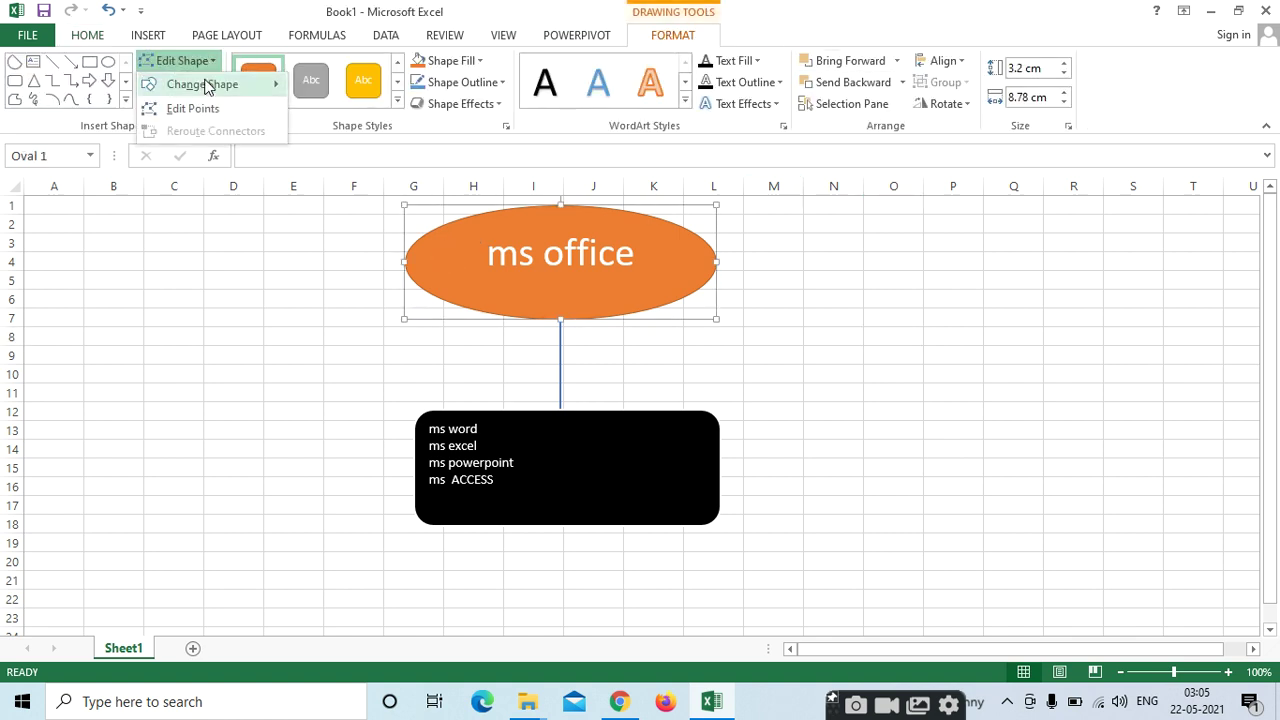
mouse_move(205, 85)
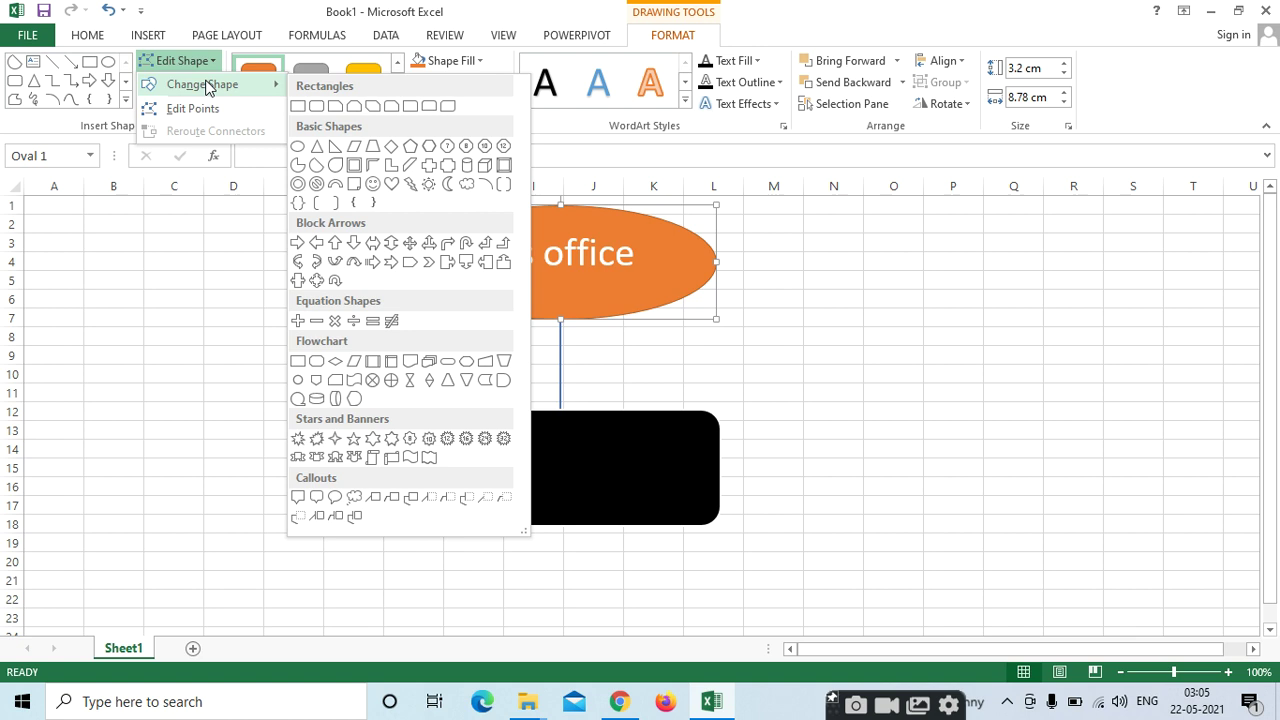
click(448, 106)
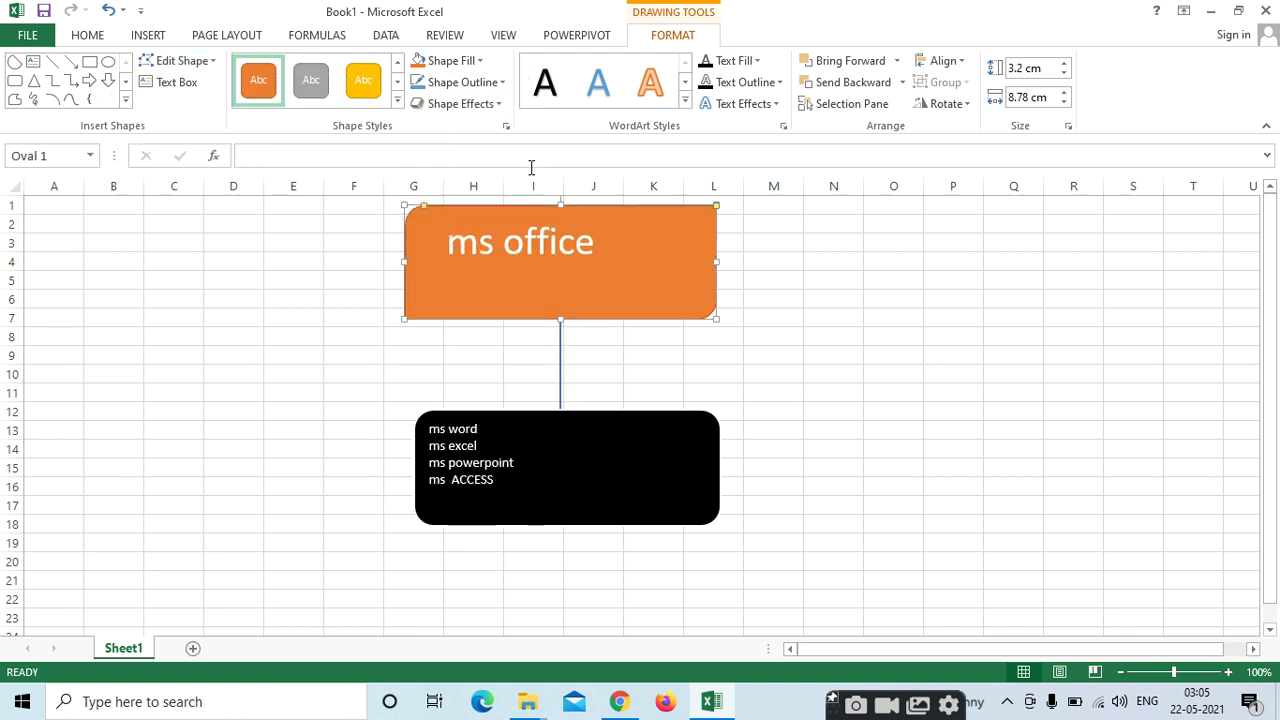
Change the "ms office" shape into the flowchart magnetic disk shape
click(185, 60)
mouse_move(222, 88)
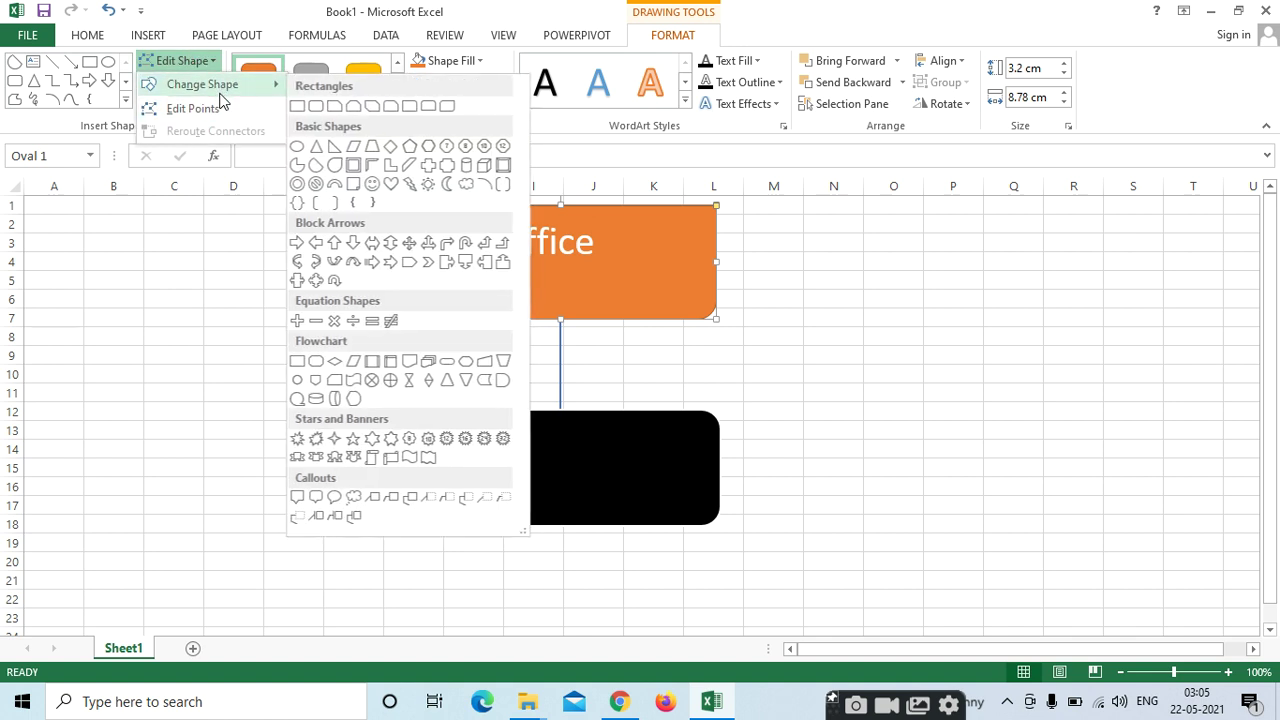
click(316, 398)
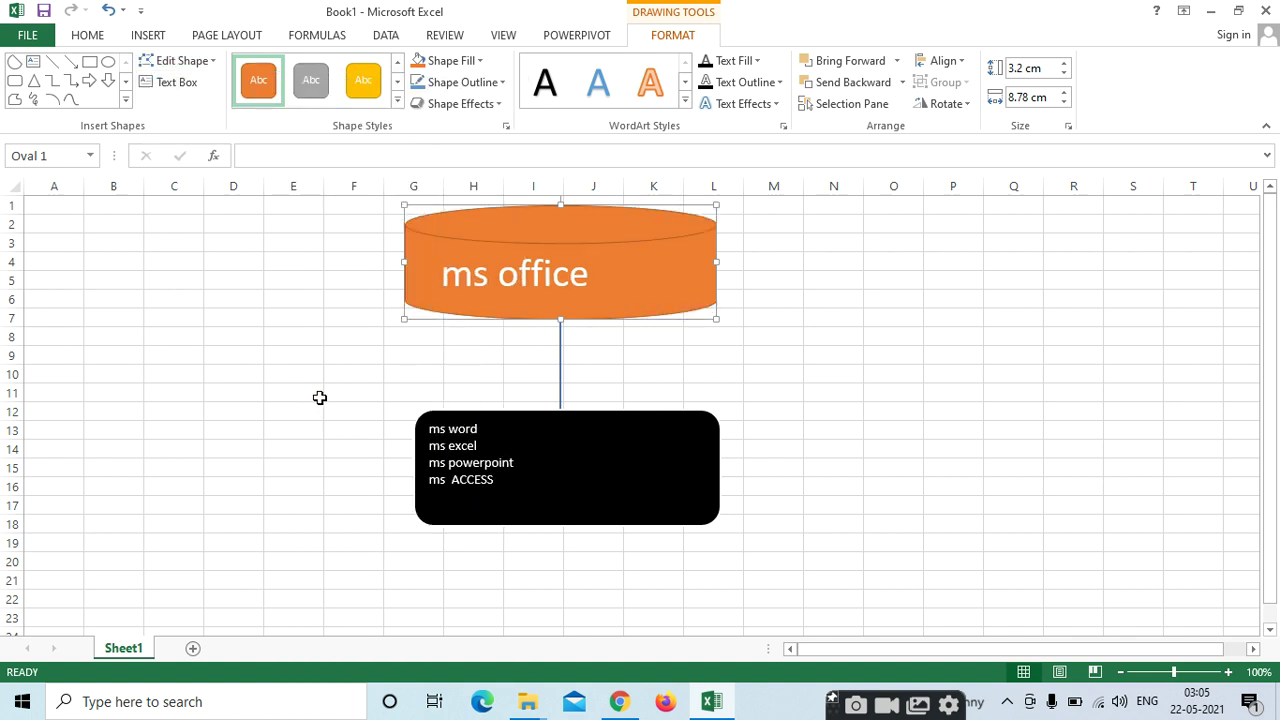
click(523, 449)
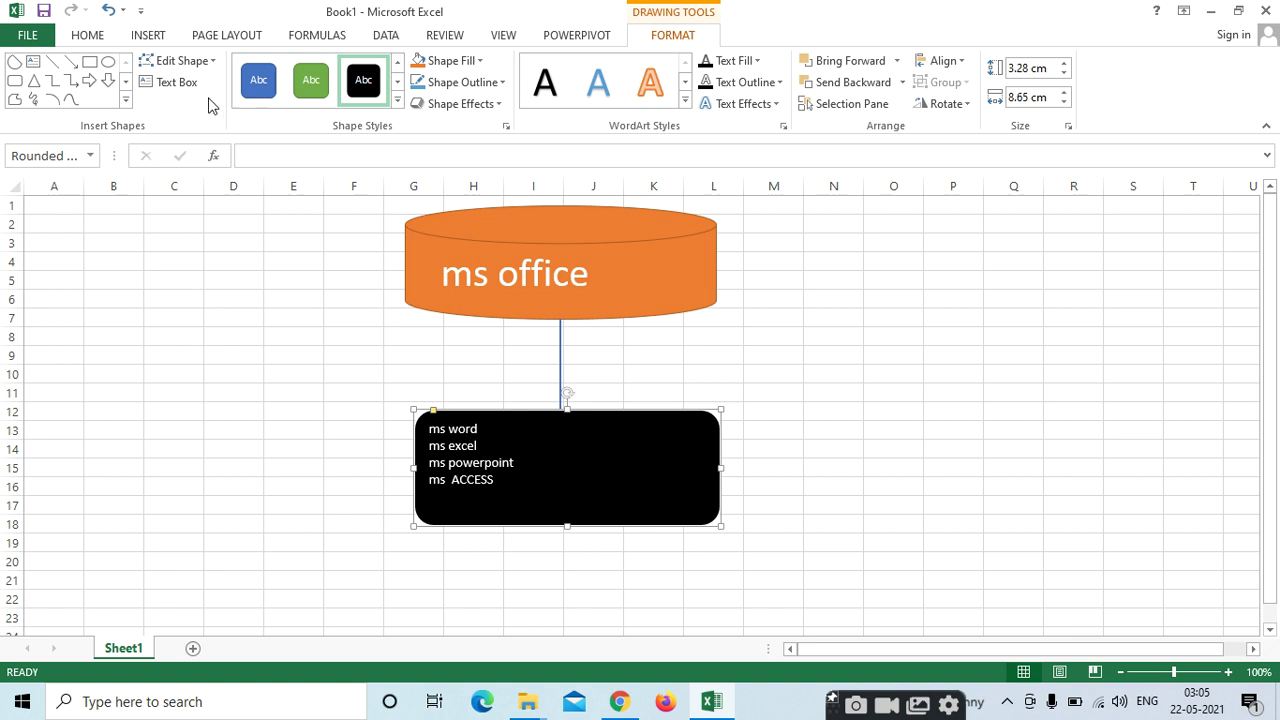
click(200, 62)
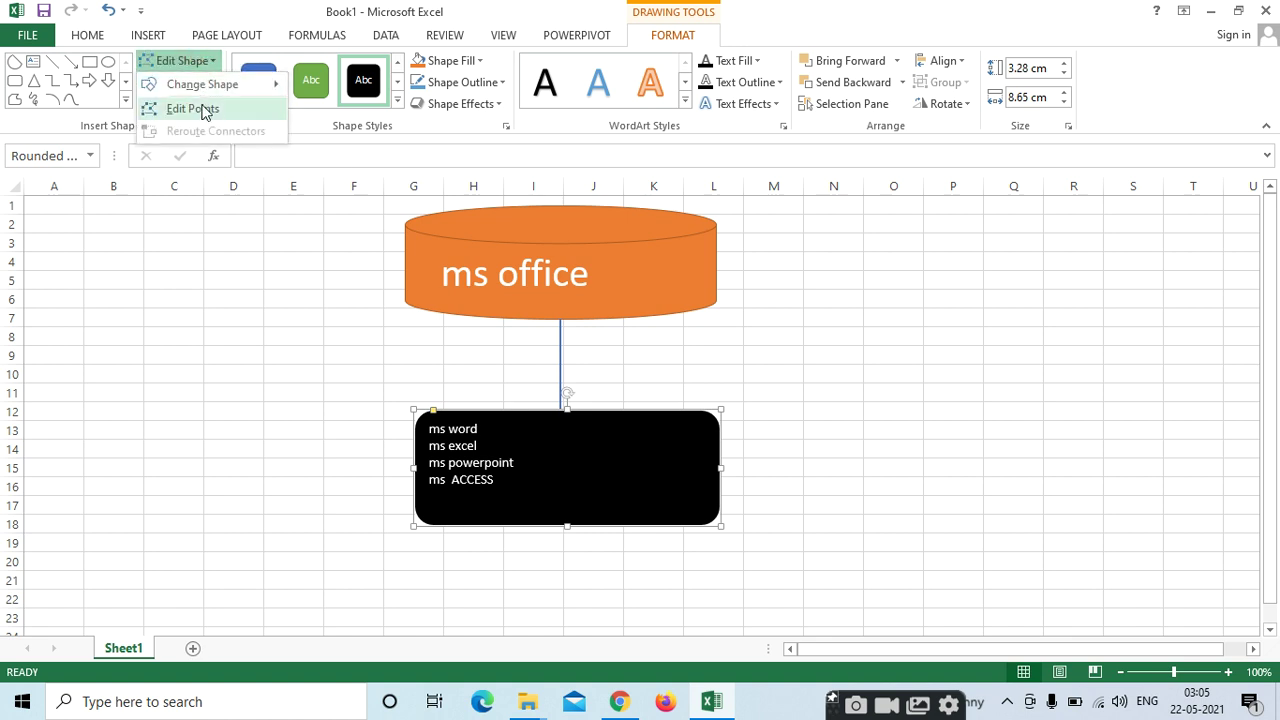
click(231, 248)
Draw a small empty text box over the "ms office" disk and delete it again
click(172, 82)
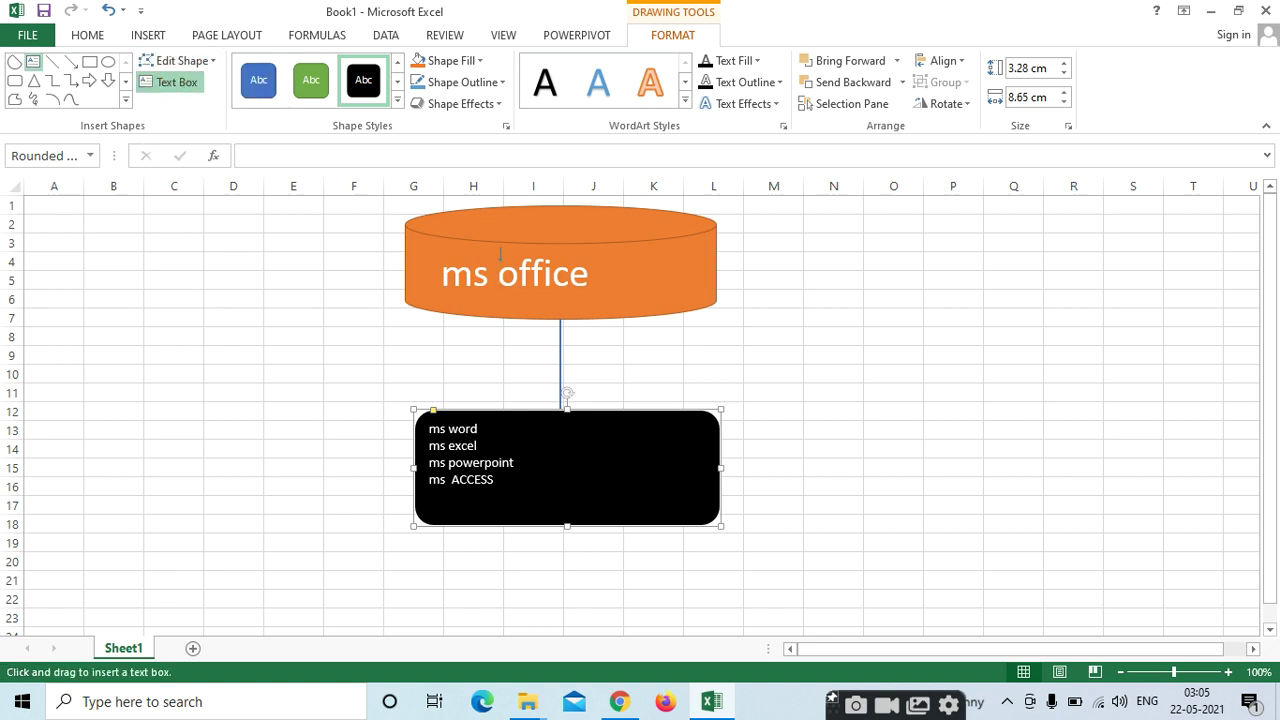
mouse_move(489, 237)
mouse_down()
mouse_move(606, 257)
mouse_move(630, 281)
mouse_up()
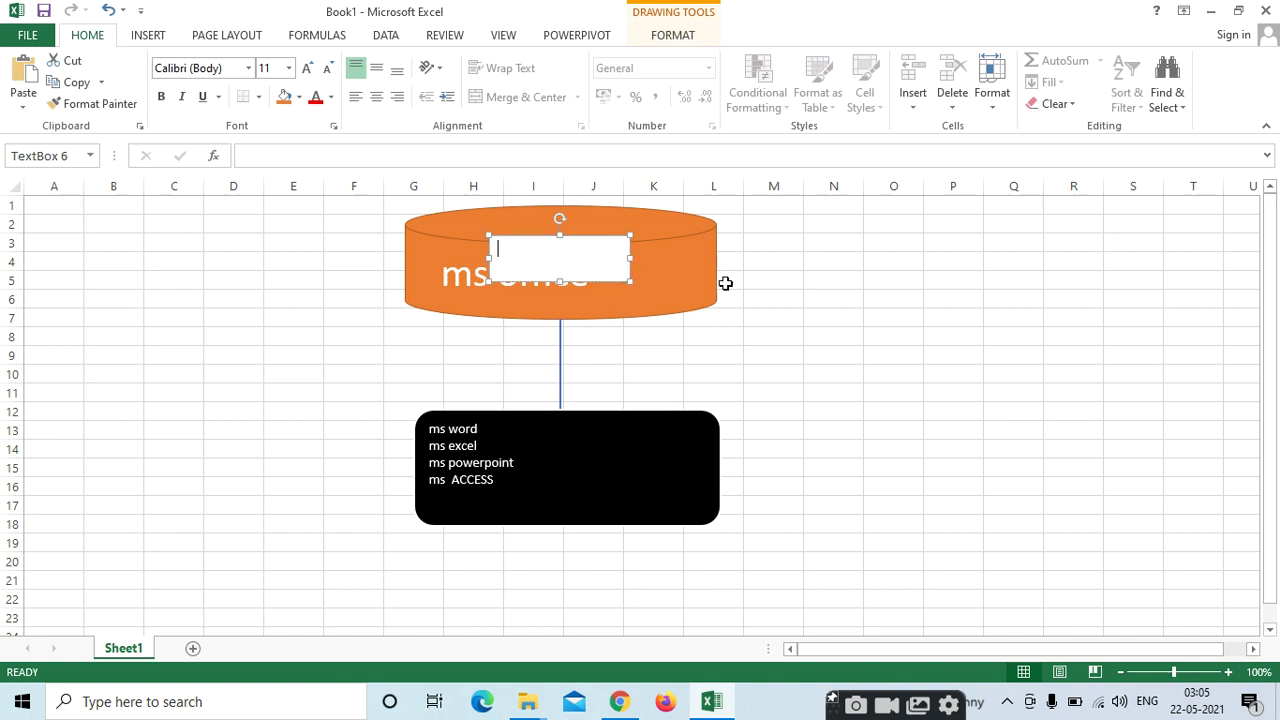
click(900, 262)
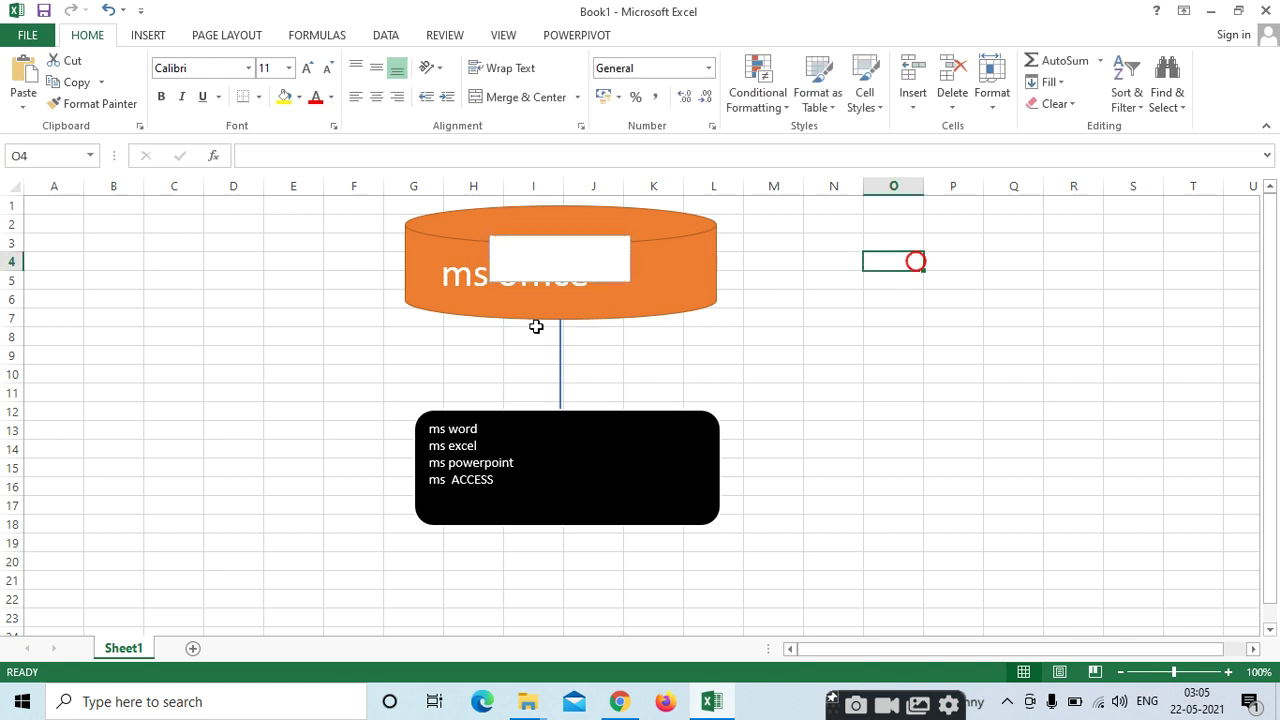
click(498, 247)
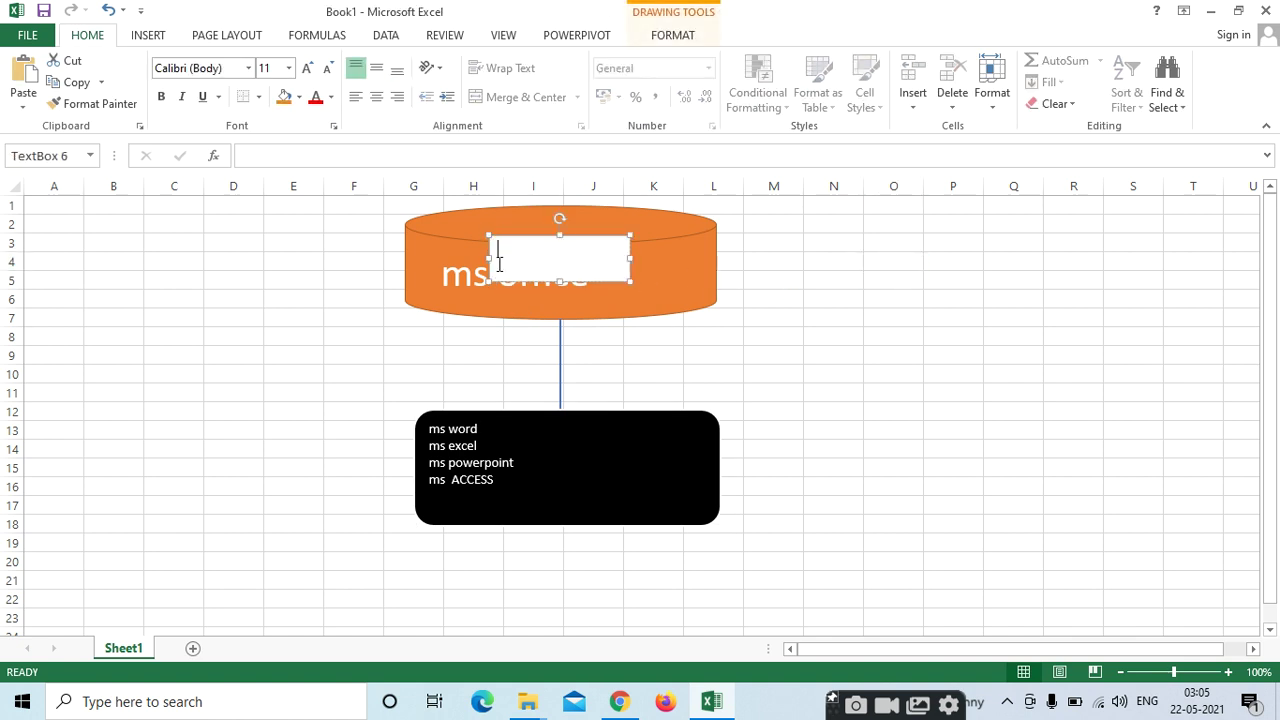
click(495, 281)
key(Delete)
Try the green gradient preset and the white preset with grey outline on the "ms office" disk
click(614, 236)
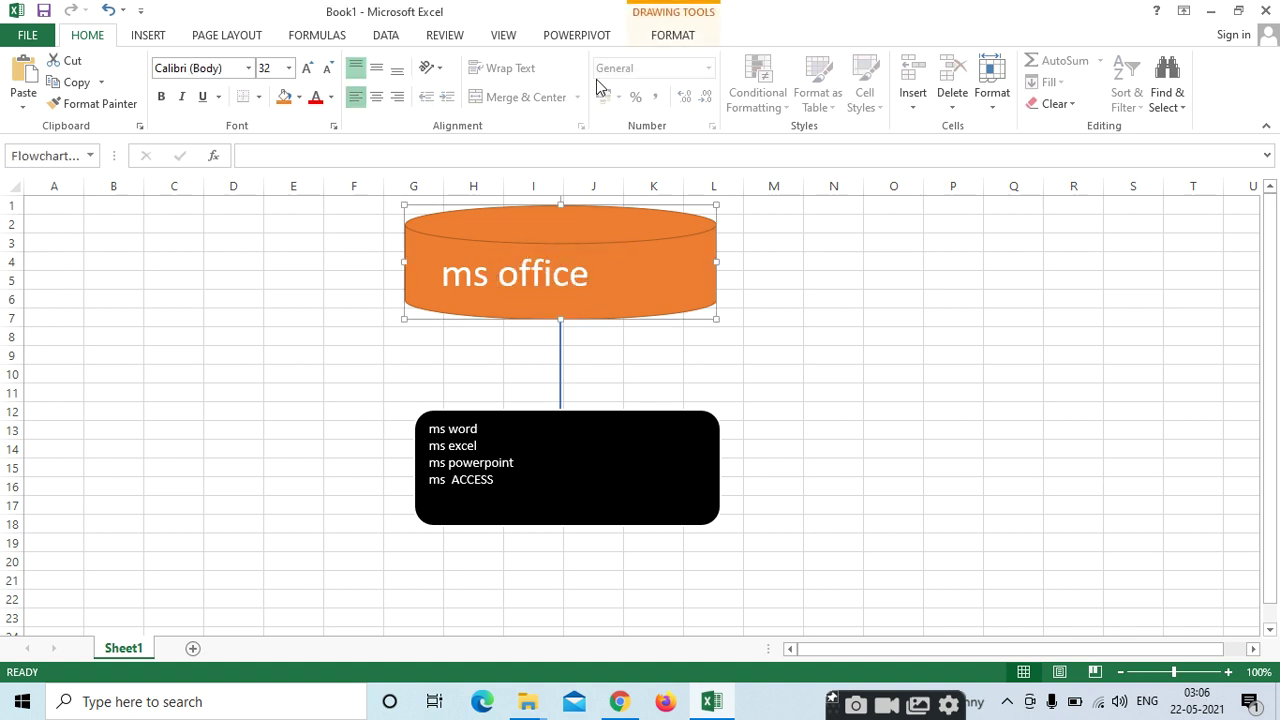
click(670, 38)
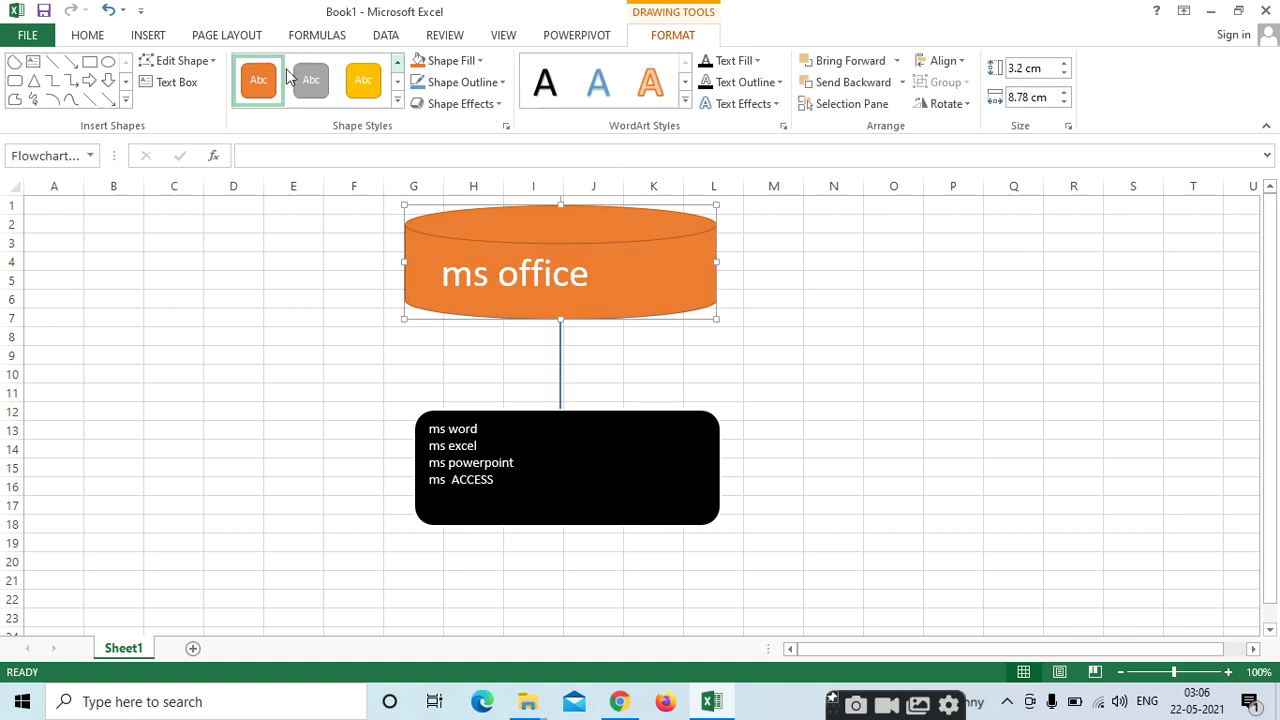
click(399, 101)
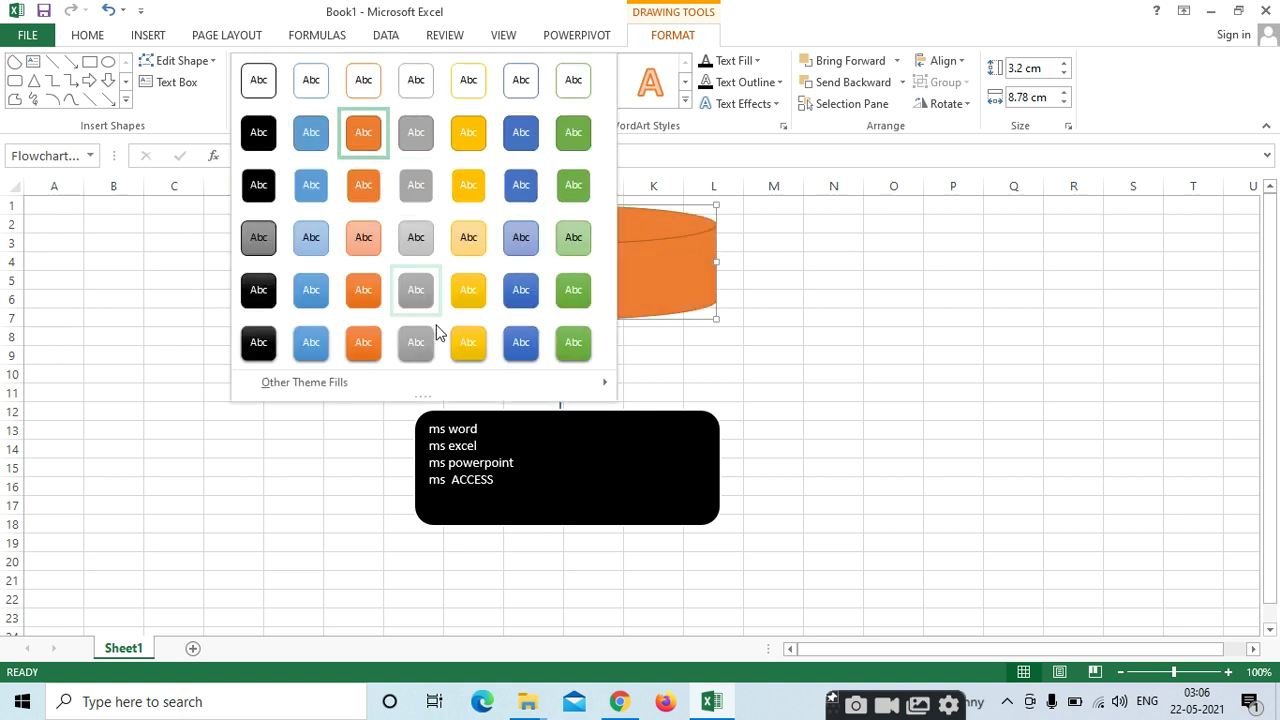
click(573, 290)
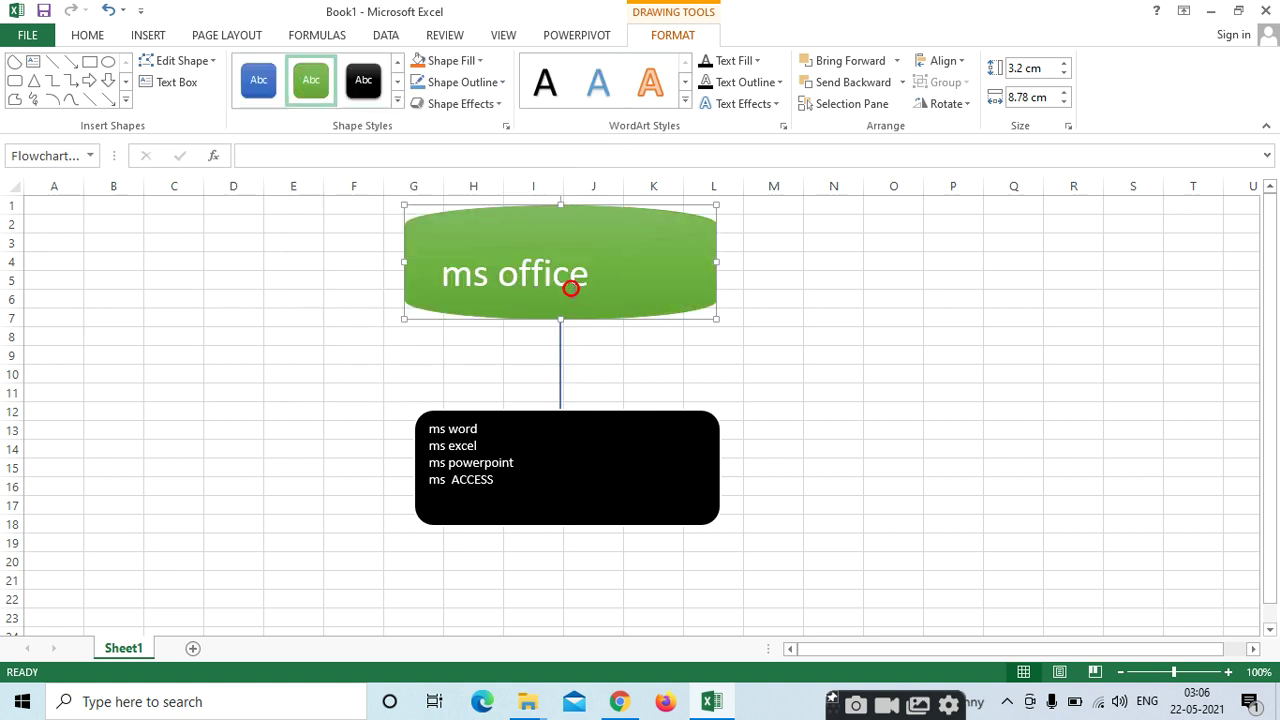
click(365, 90)
key(ctrl+z)
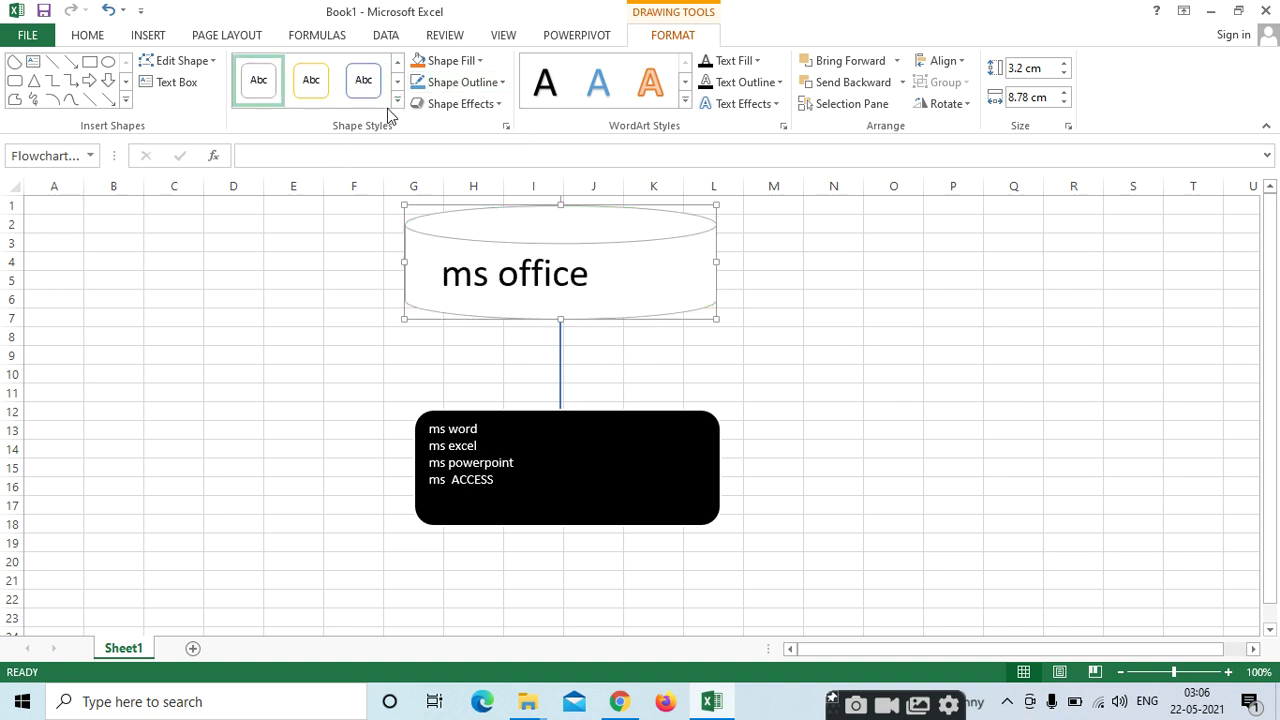
Apply the solid orange preset shape style from the second row to the "ms office" disk
click(466, 251)
click(397, 106)
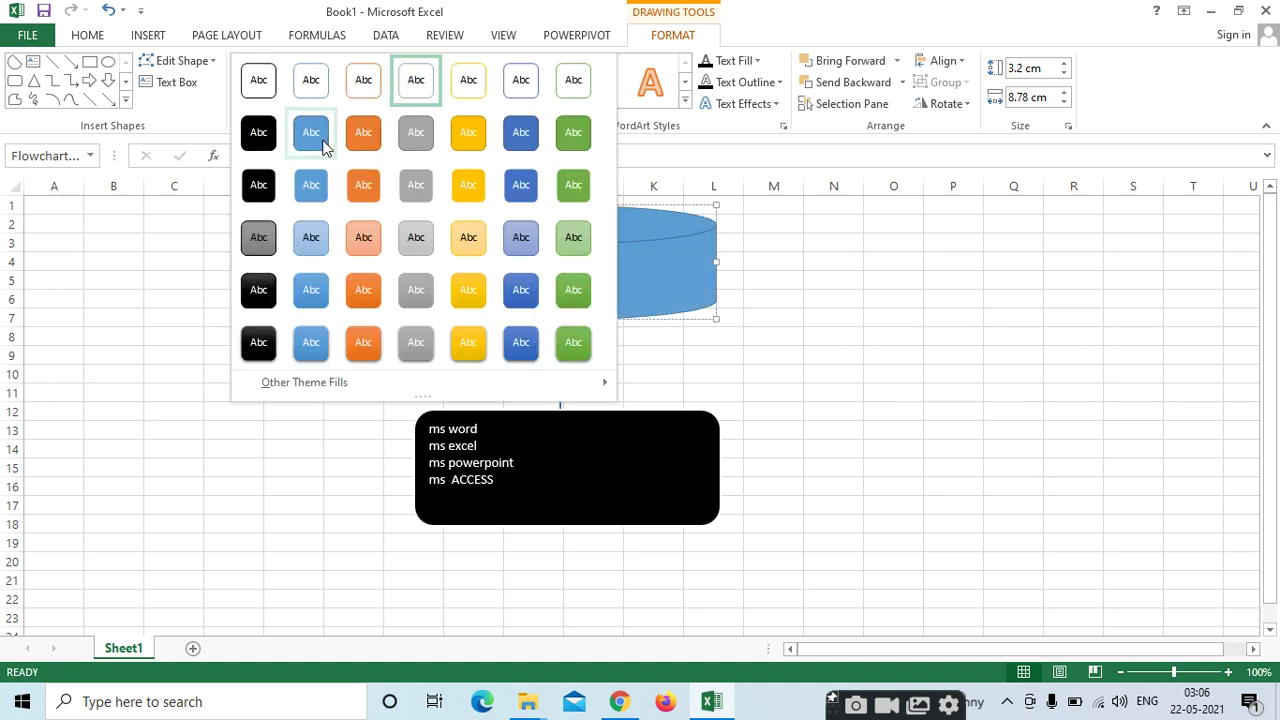
click(372, 136)
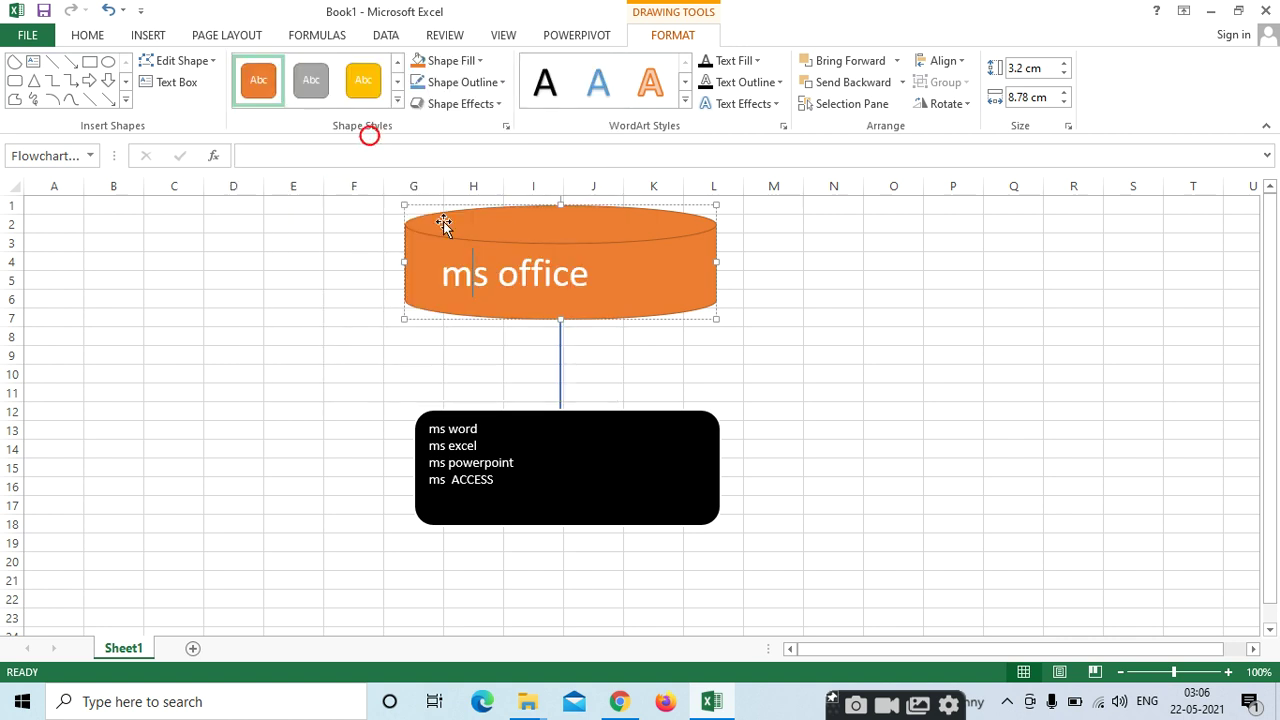
click(479, 61)
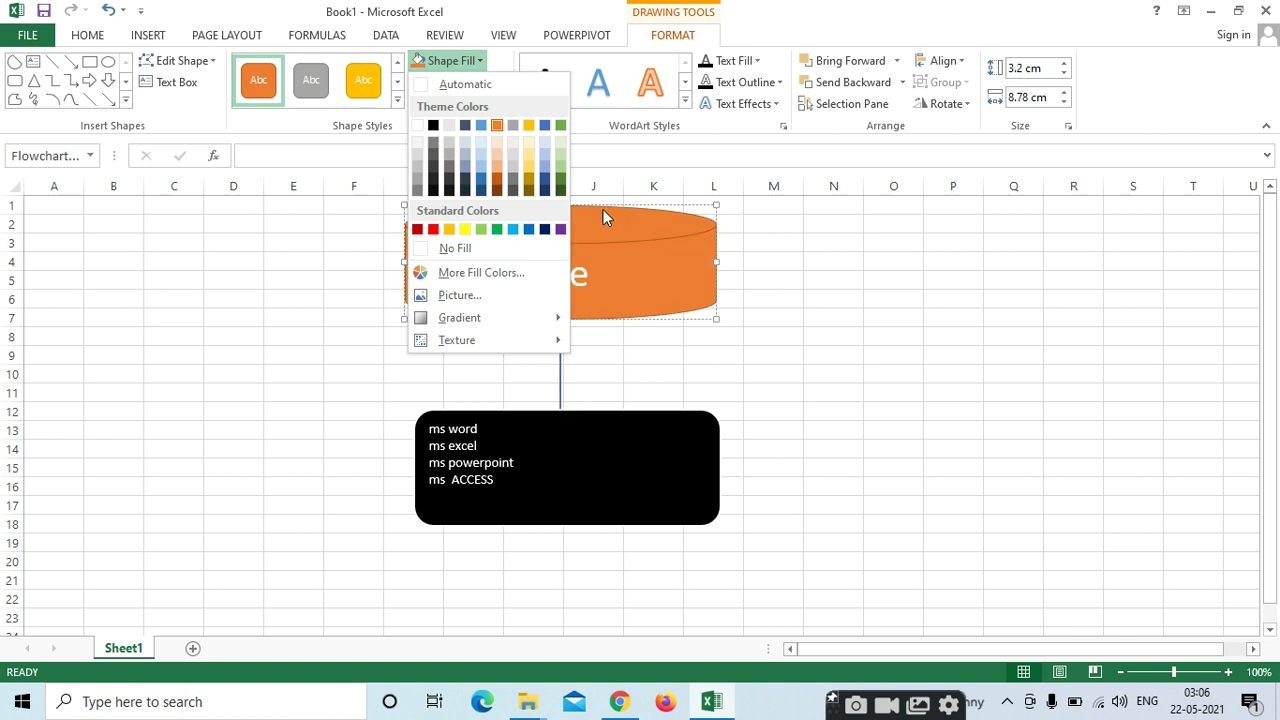
click(1018, 241)
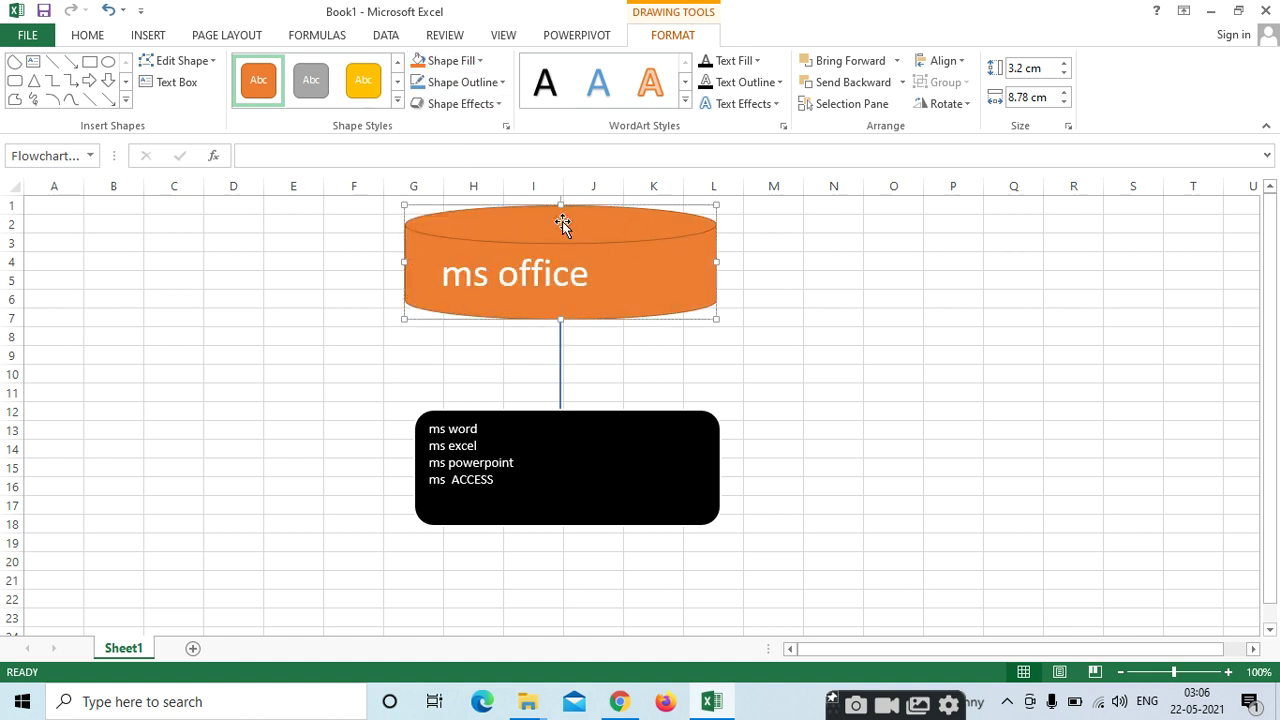
Select the disk, arrow and rounded rectangle together and move them sideways over columns M to R
shift+click(561, 346)
shift+click(563, 441)
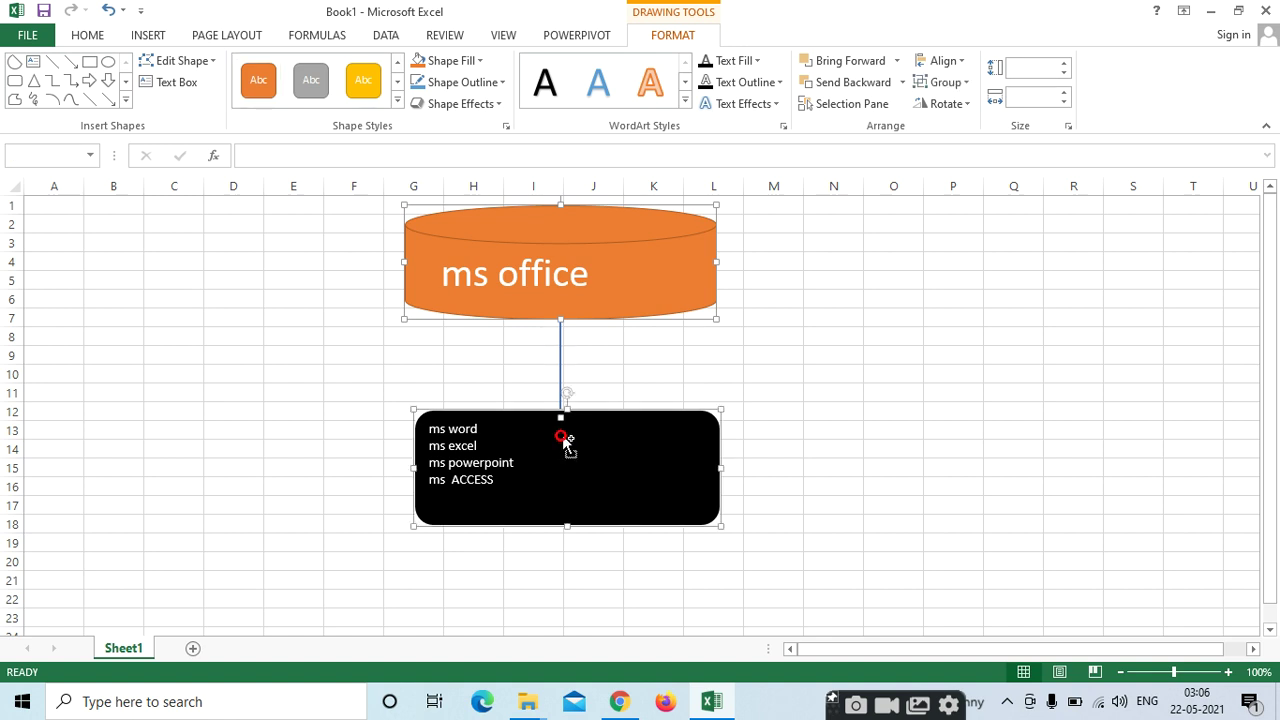
drag(602, 216, 935, 237)
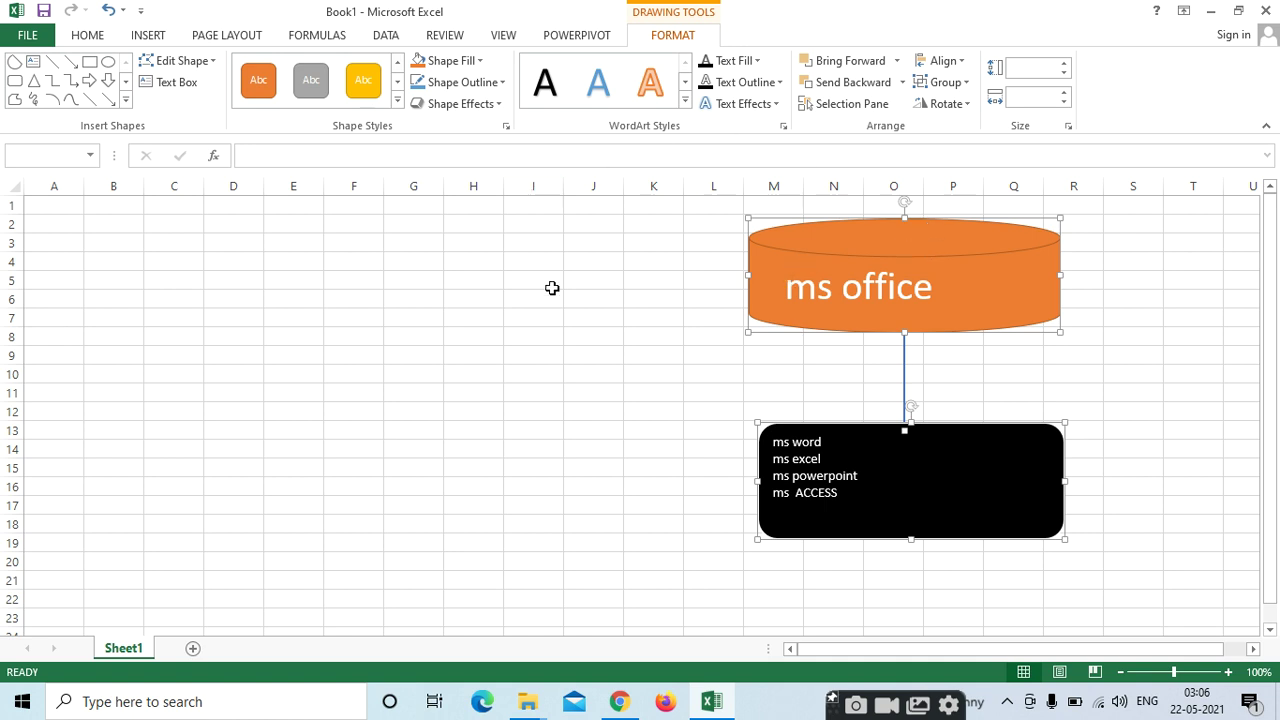
click(666, 330)
click(907, 248)
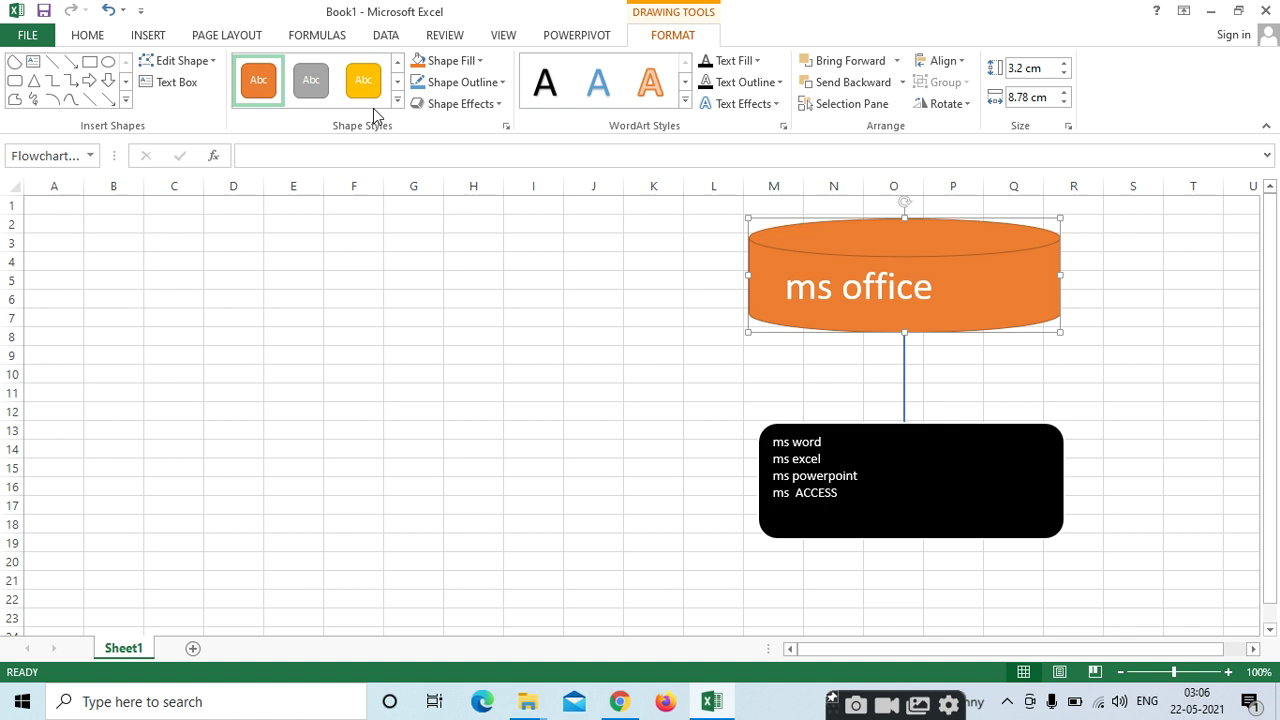
click(479, 61)
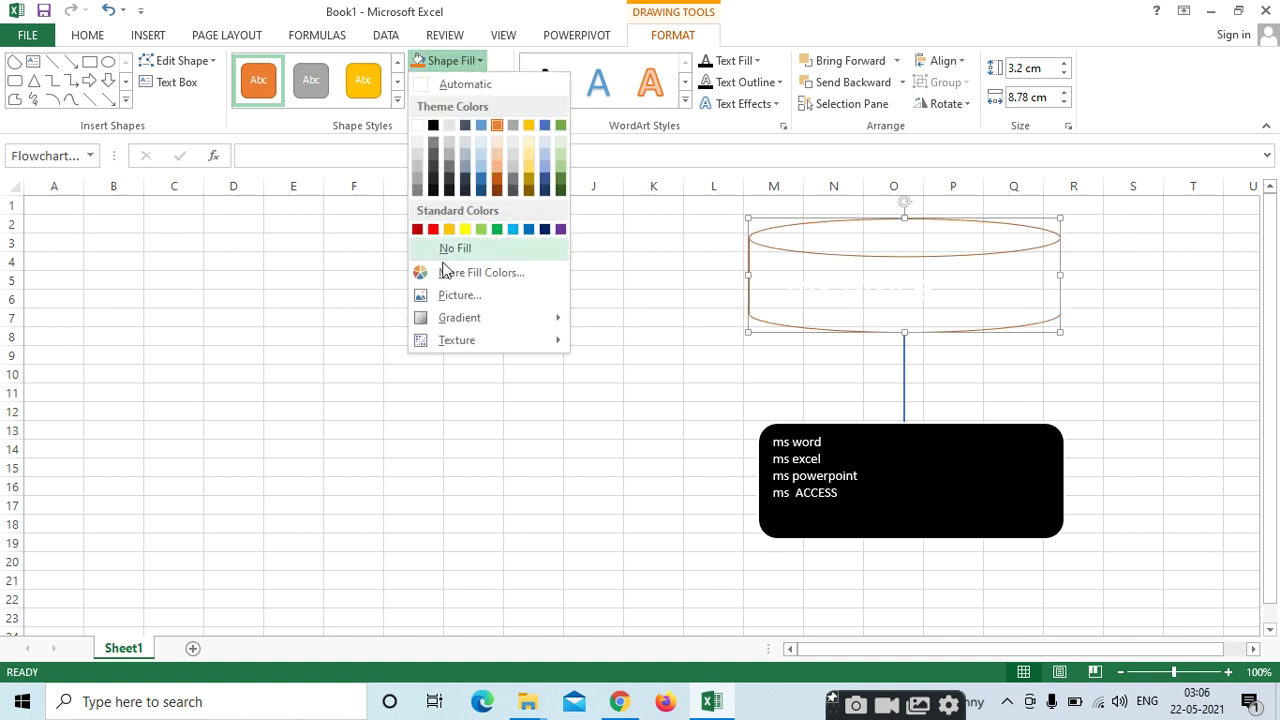
click(497, 278)
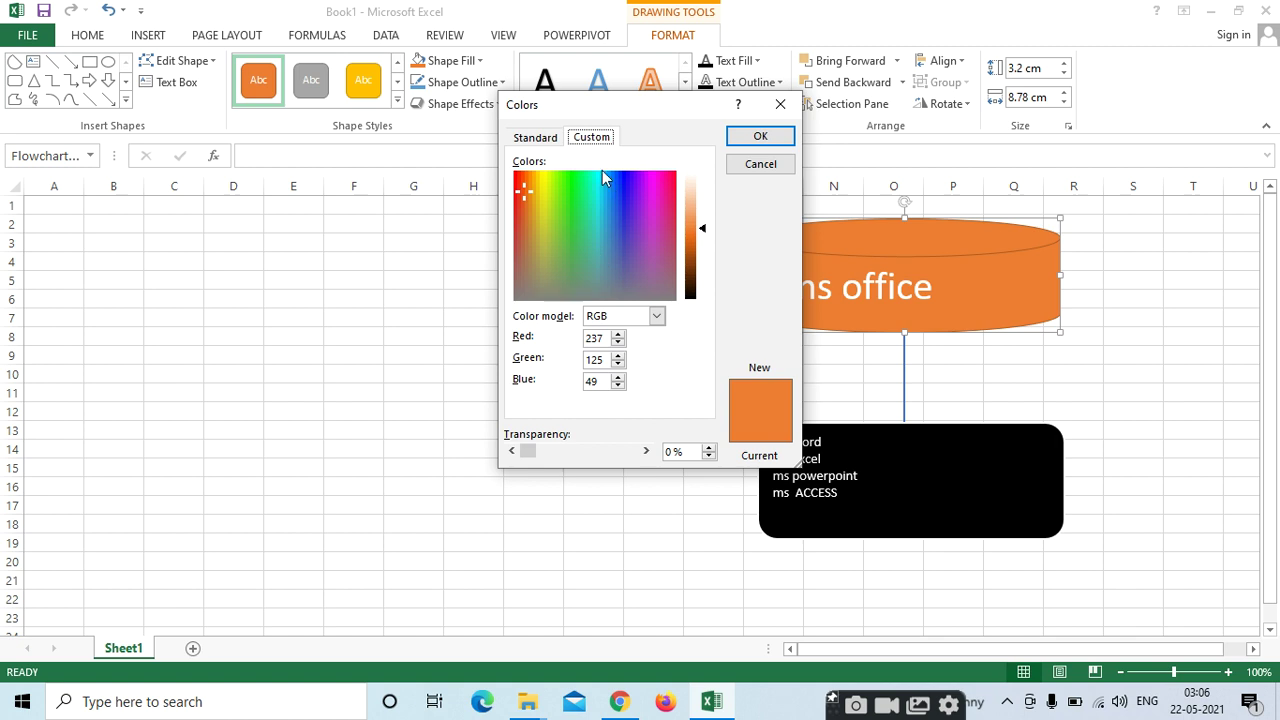
click(780, 104)
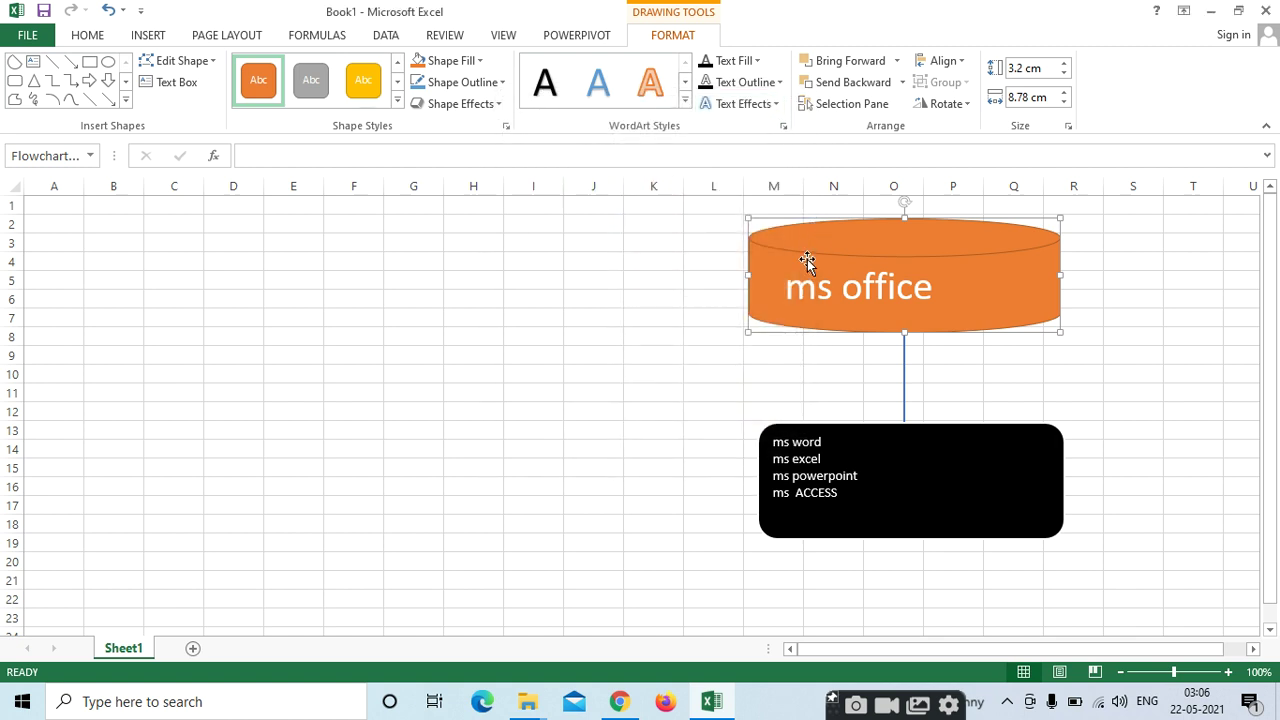
Fill the "ms office" disk with the daisy picture "download (2)" from the Saved Pictures folder
click(474, 64)
click(446, 290)
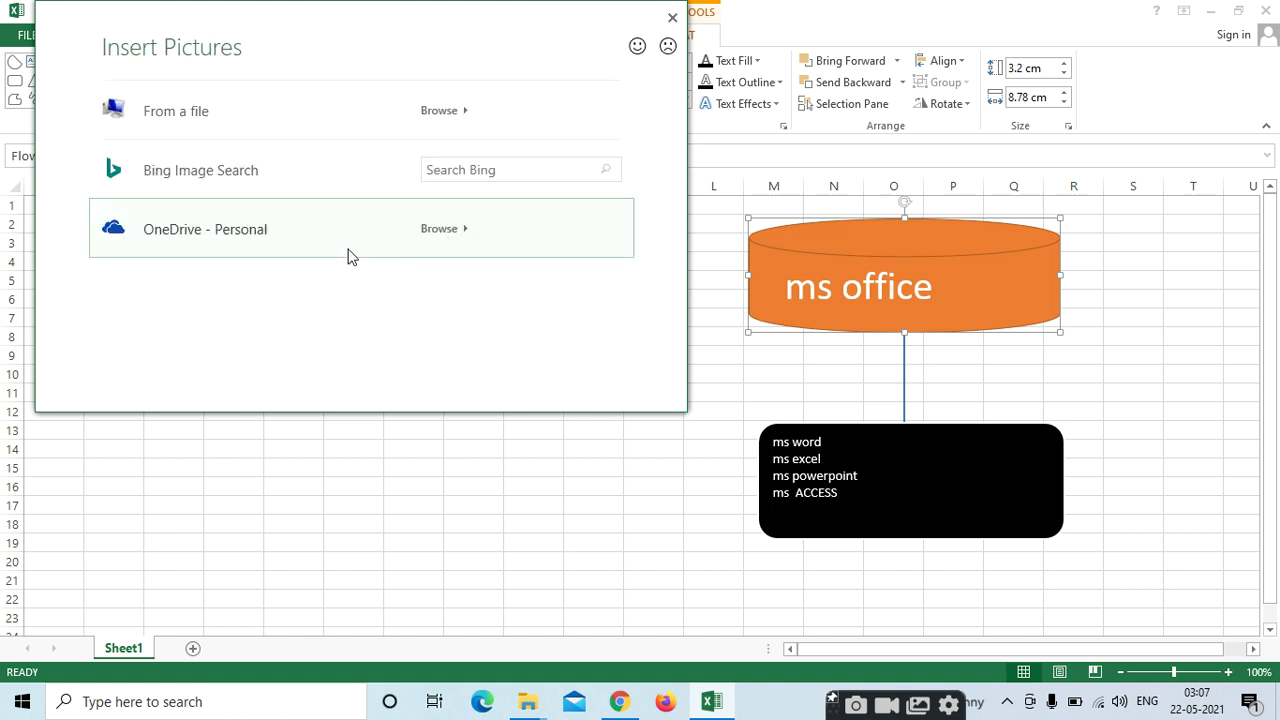
click(380, 118)
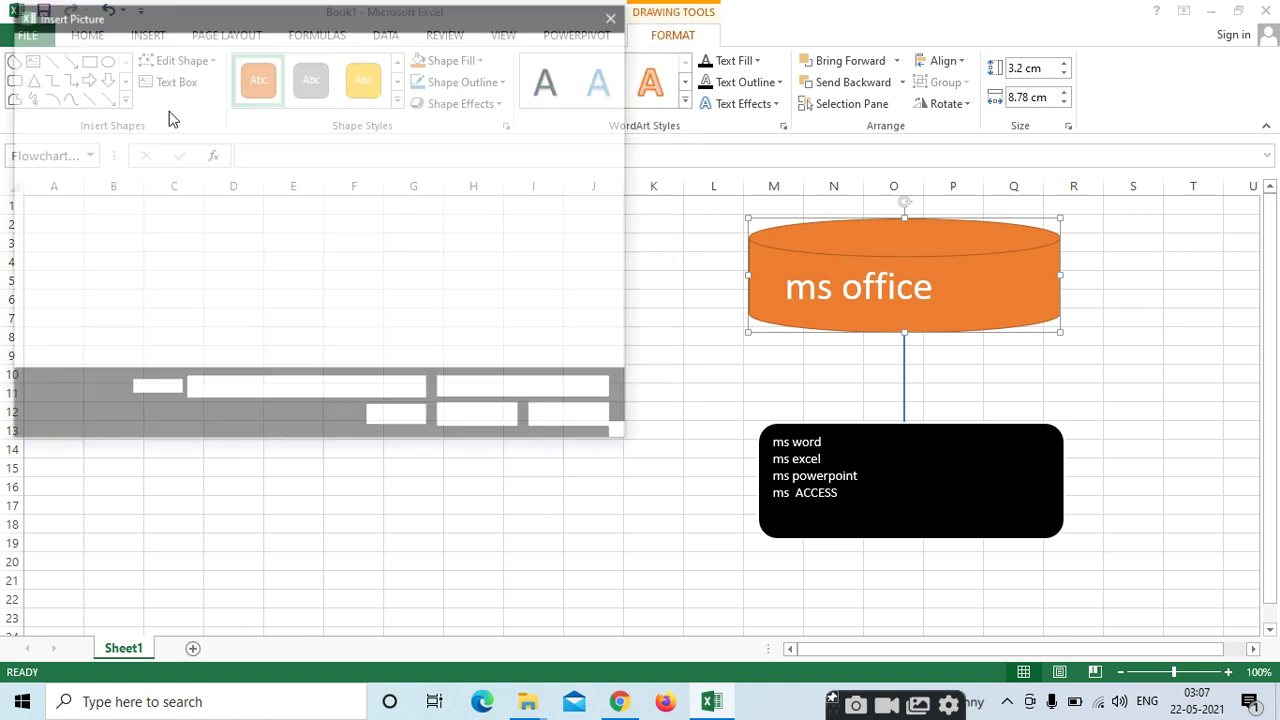
double_click(334, 175)
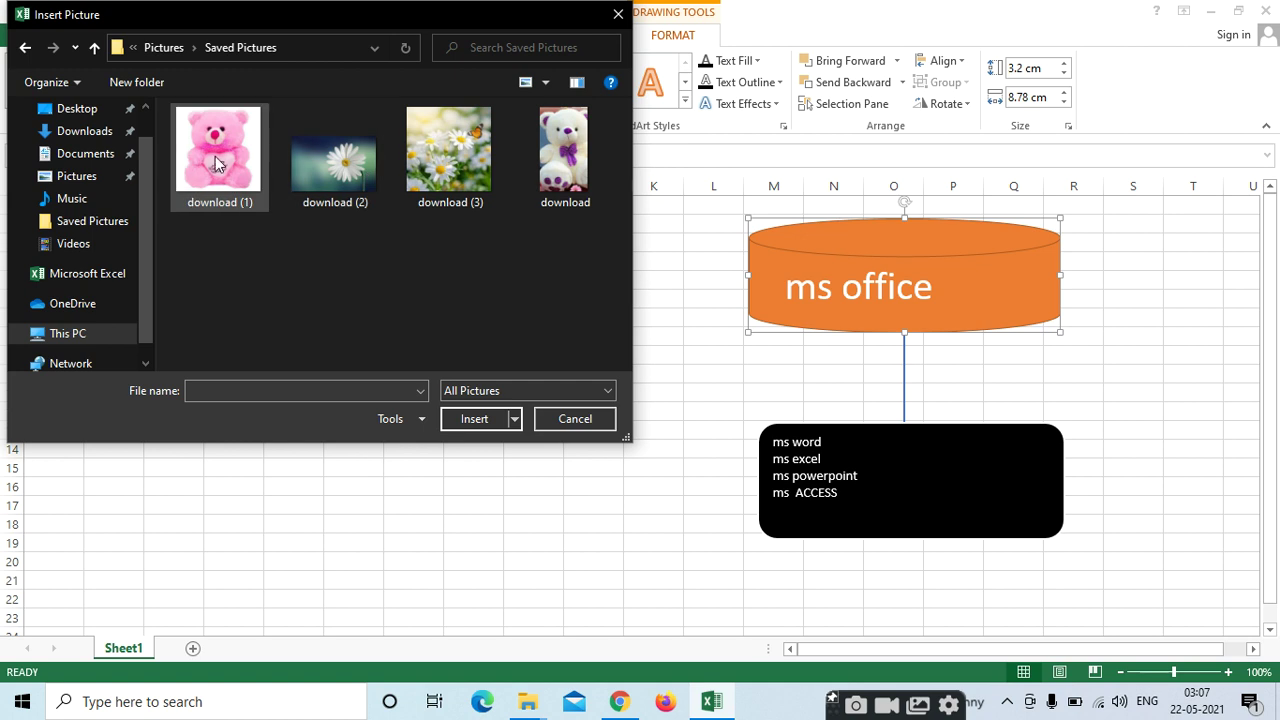
click(360, 172)
click(460, 420)
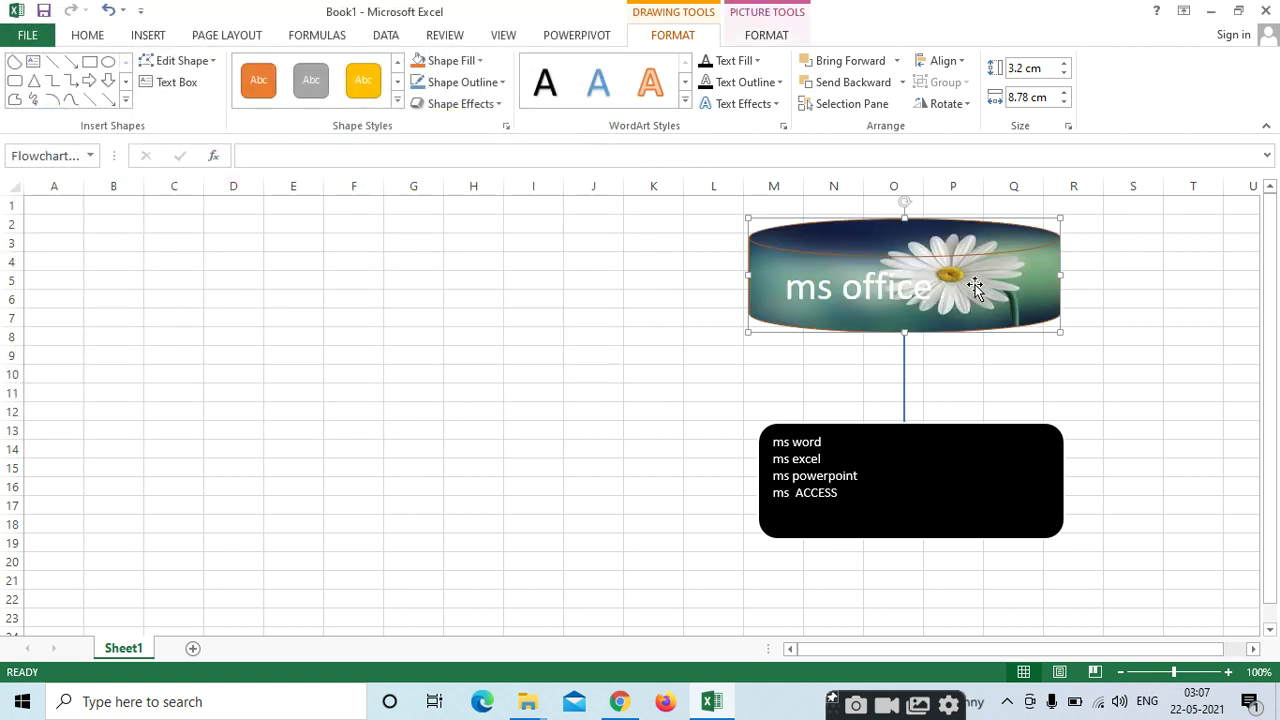
Set the "ms office" disk's outline weight to 2¼ pt and its outline colour to standard blue
click(493, 86)
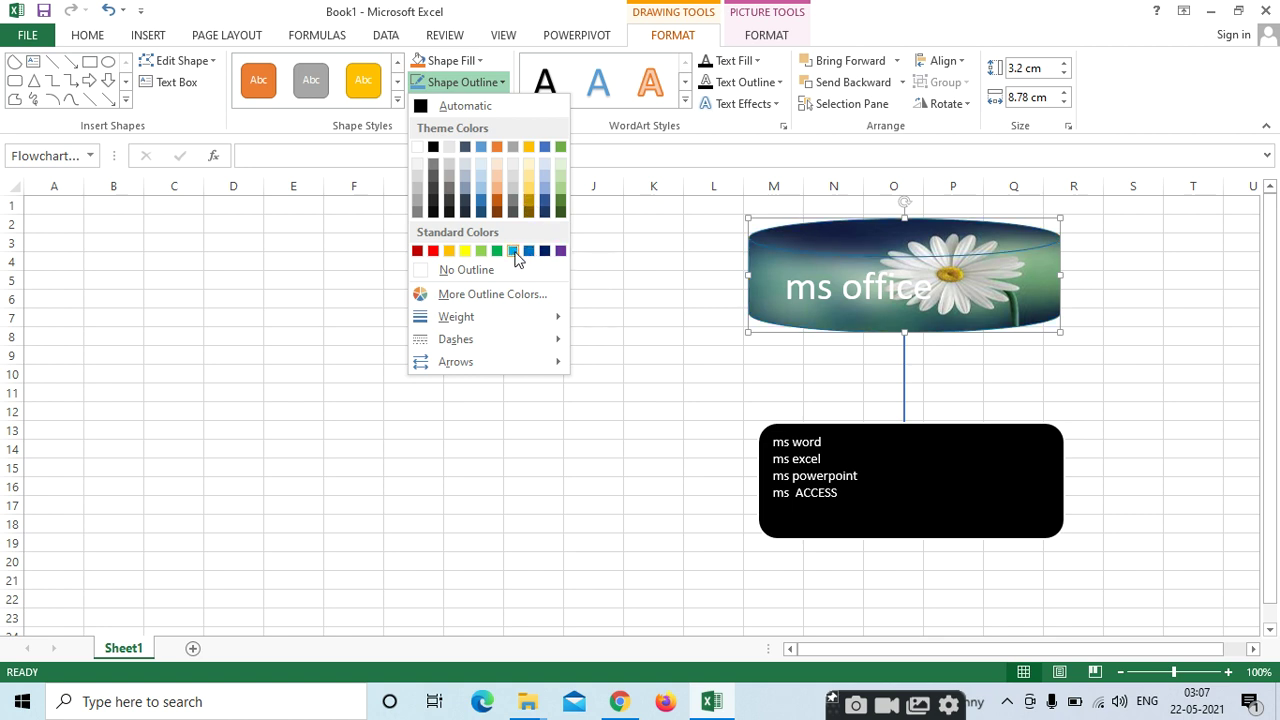
mouse_move(460, 316)
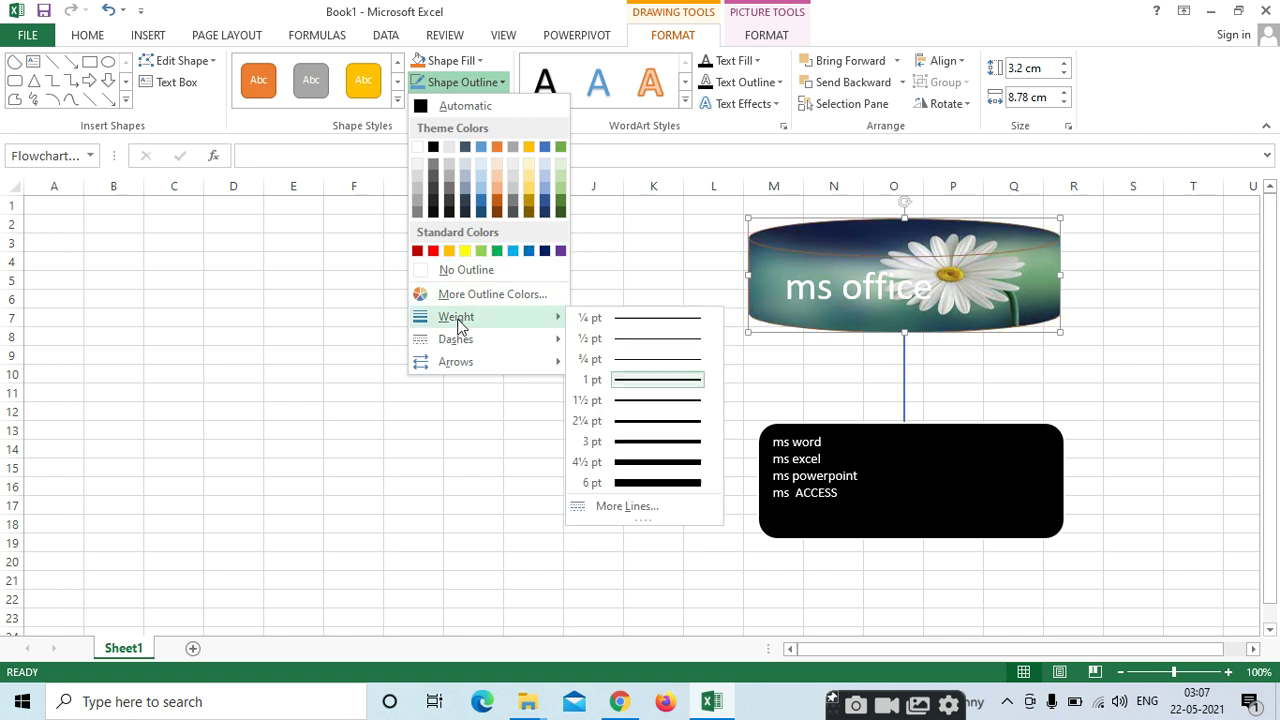
click(632, 420)
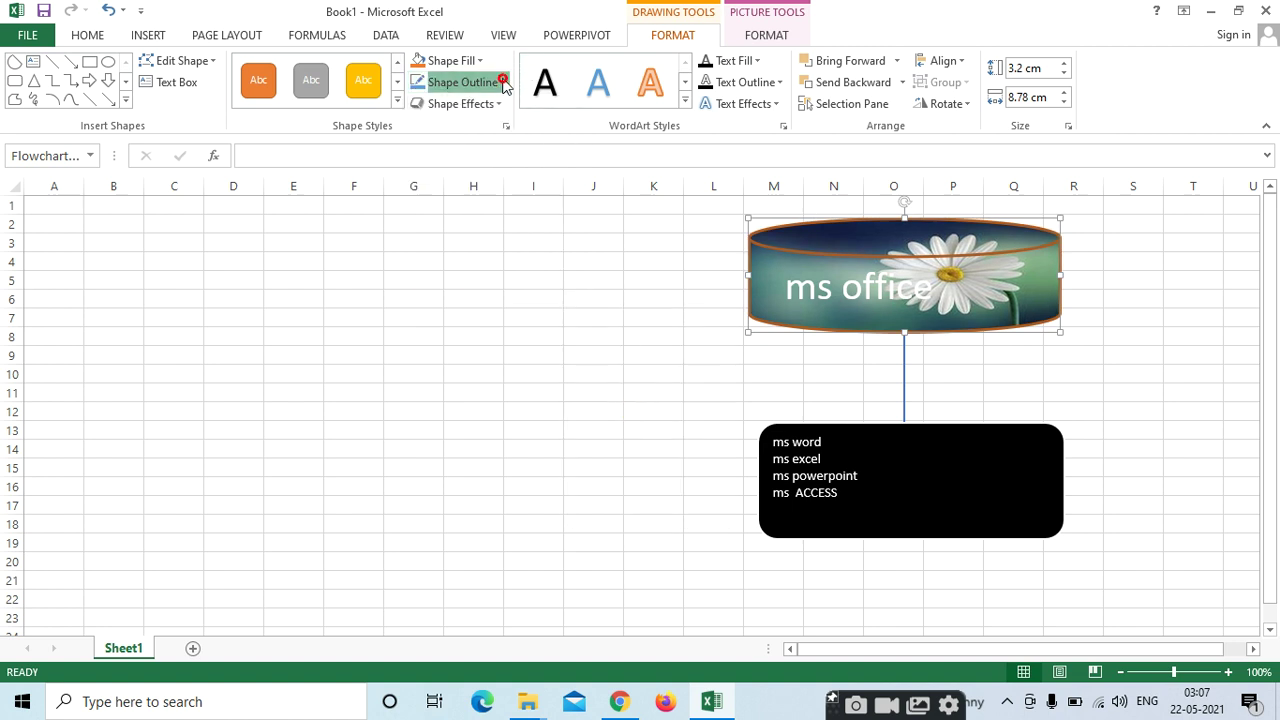
click(500, 82)
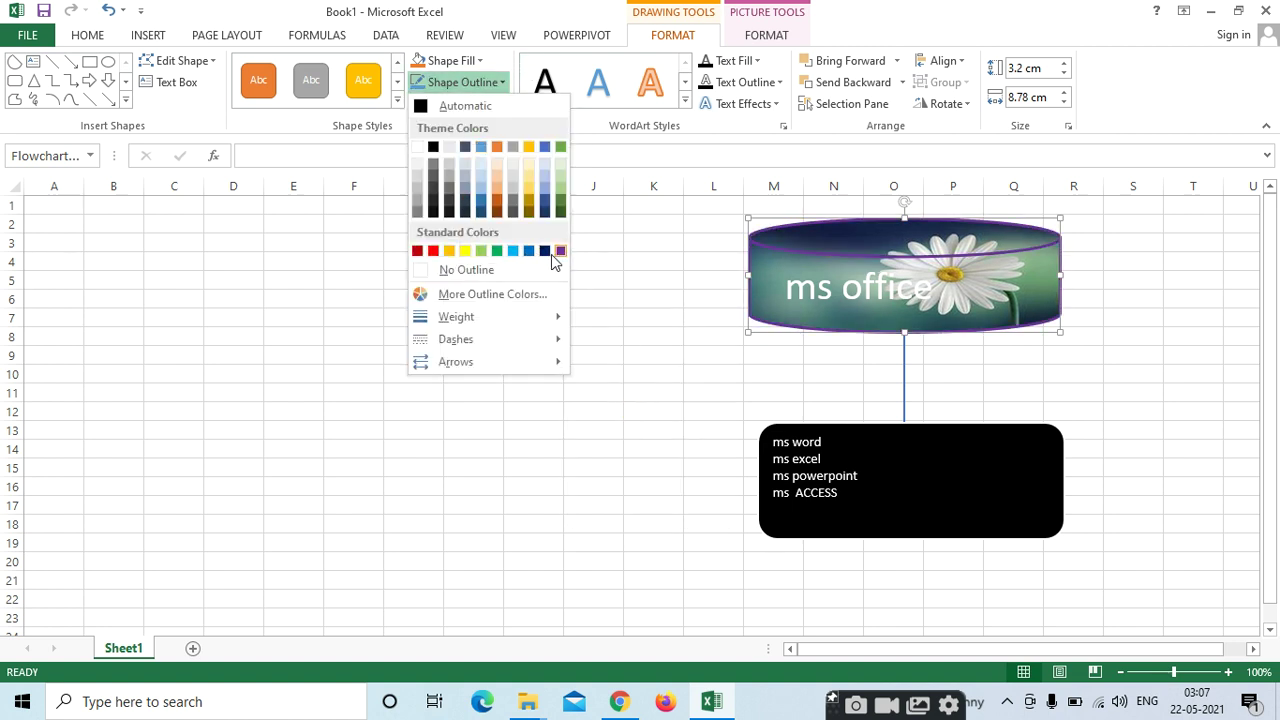
click(533, 252)
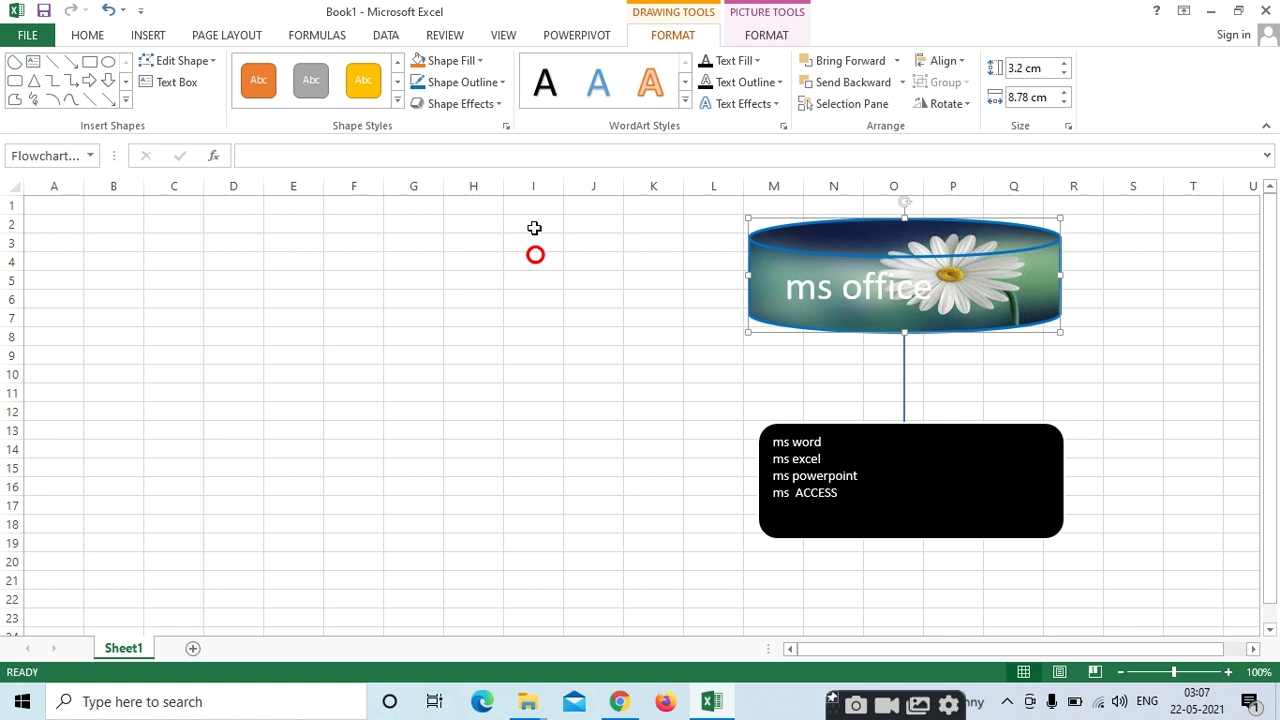
Apply the strongest blue glow variation, fifth in the last row, to the "ms office" disk
click(489, 104)
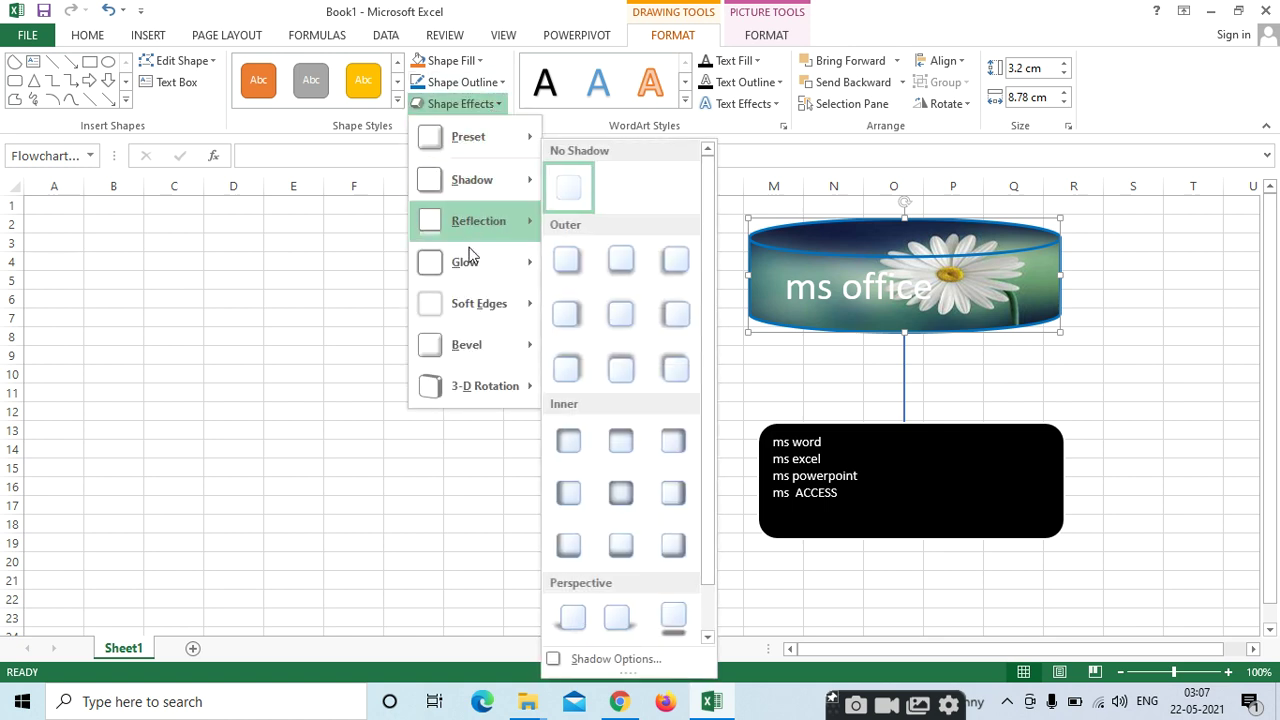
mouse_move(500, 345)
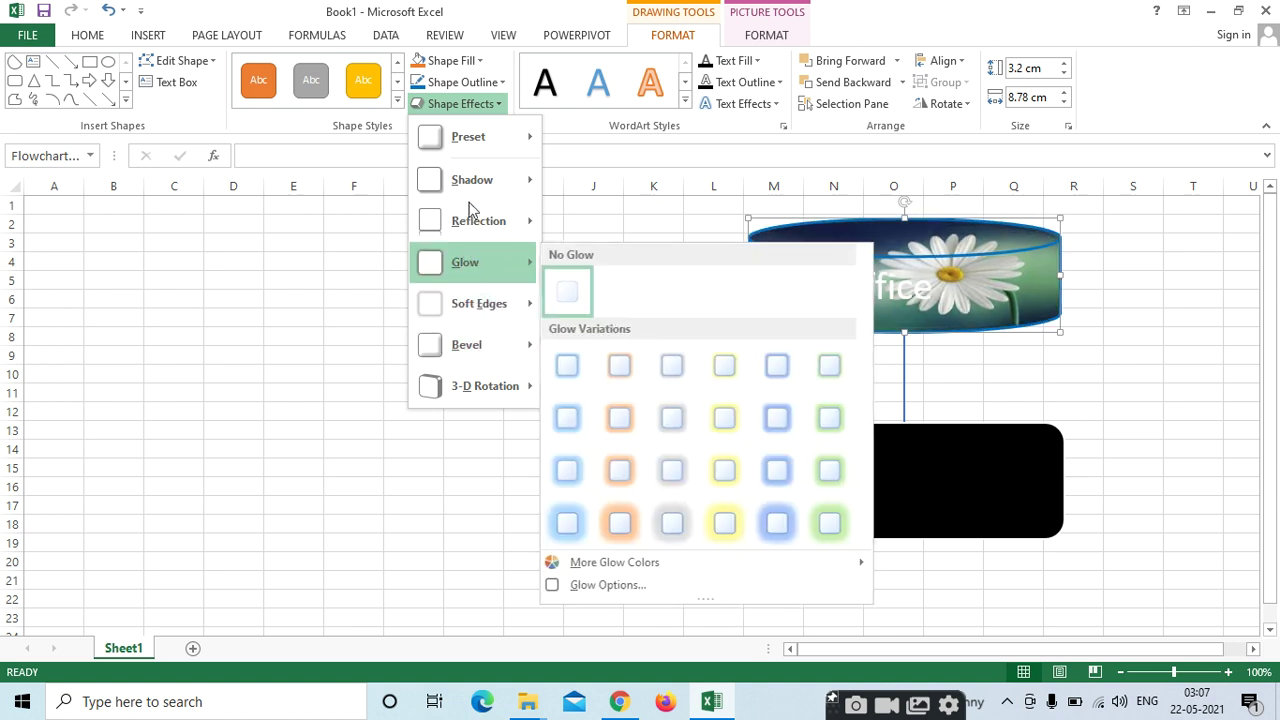
mouse_move(471, 263)
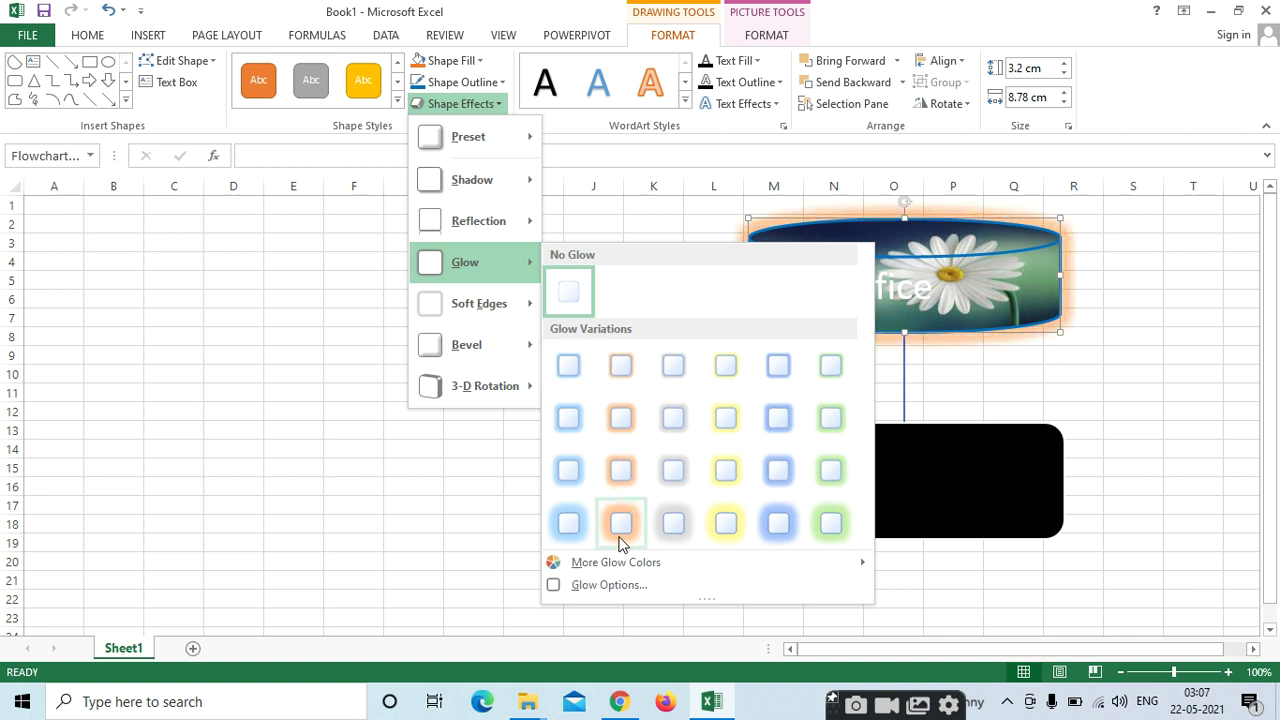
click(780, 523)
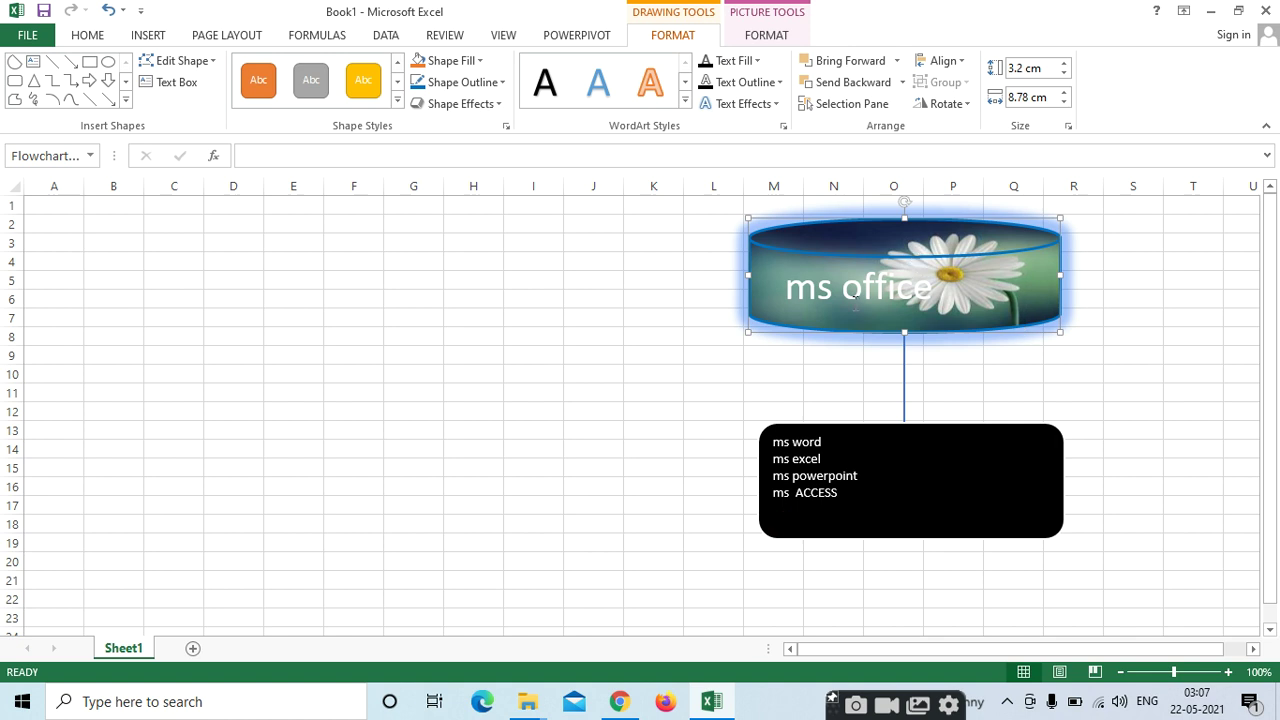
Apply the first-row orange outlined WordArt style to the "ms office" text and move the disk slightly up and left
drag(761, 296, 887, 292)
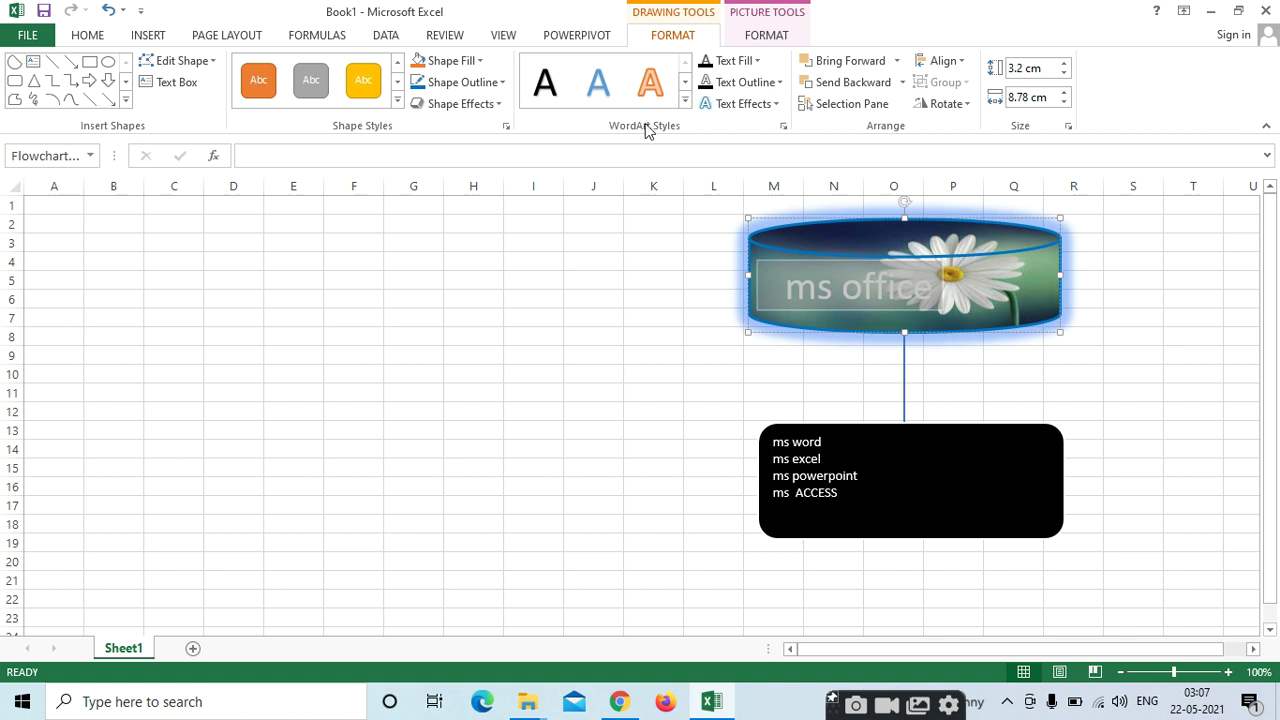
click(684, 102)
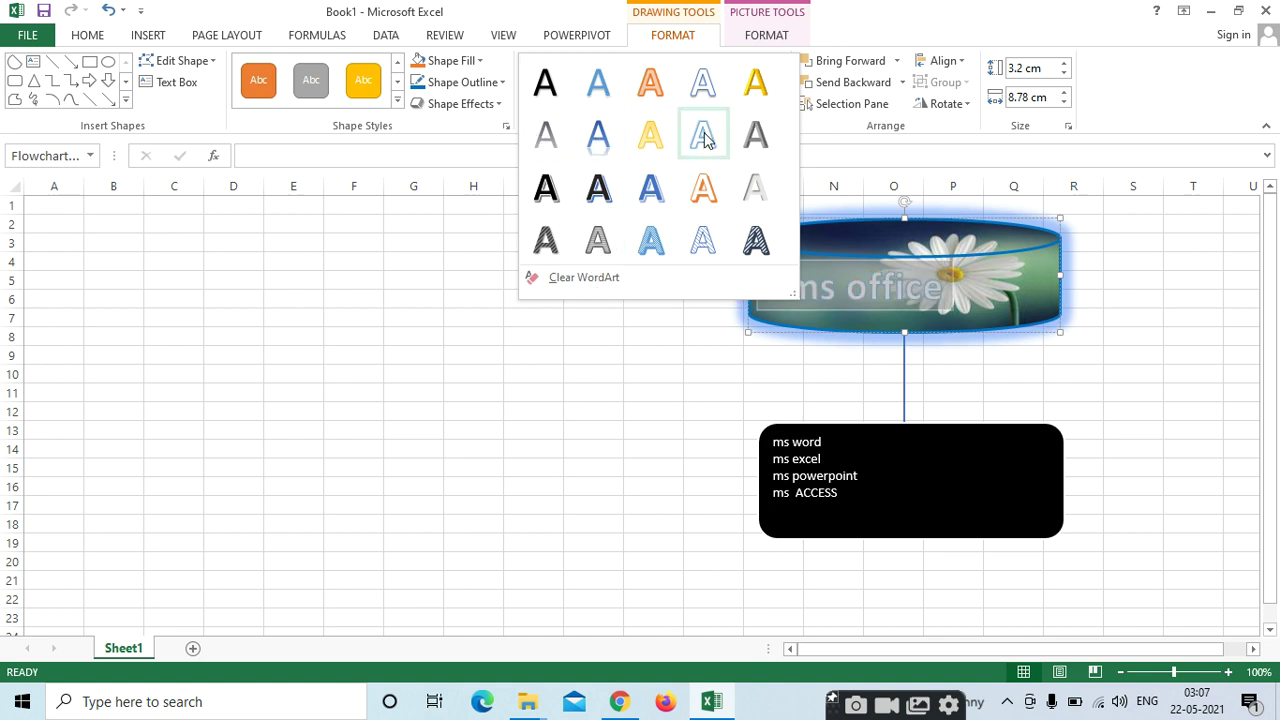
click(650, 82)
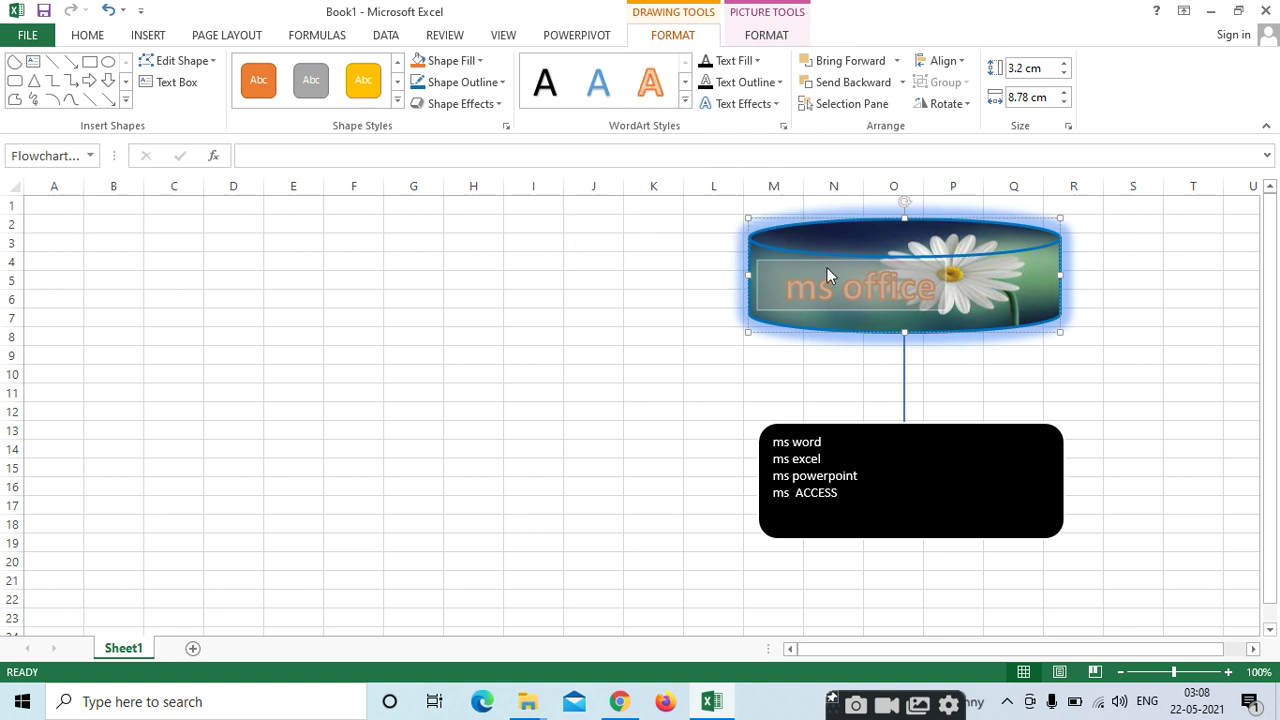
drag(822, 258, 871, 262)
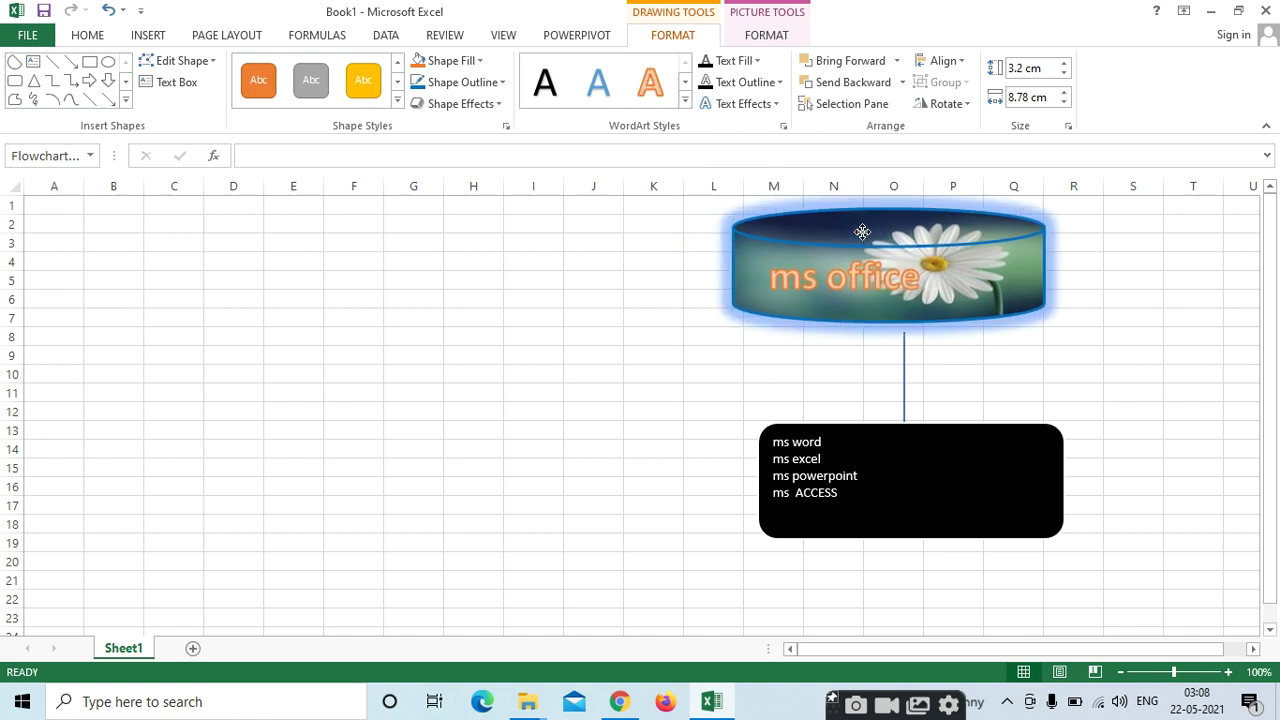
Set both the text fill and the text outline of "ms office" to standard purple
click(756, 61)
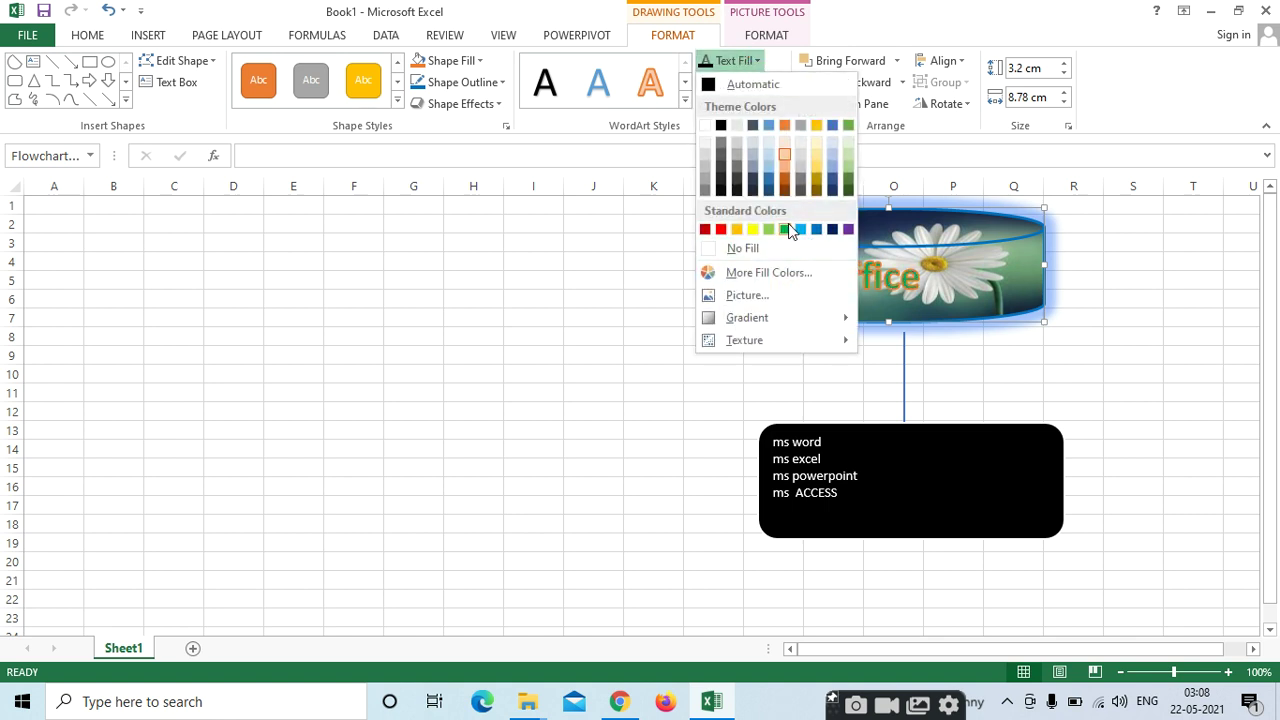
click(849, 229)
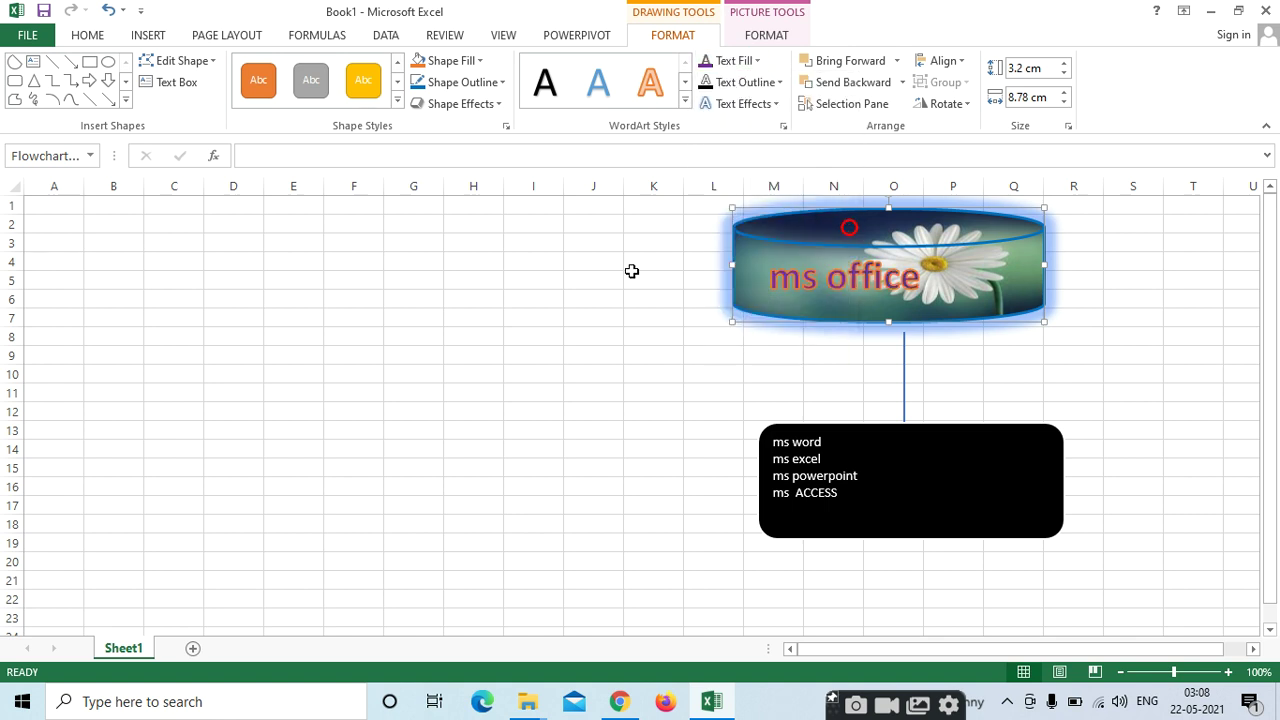
click(754, 62)
mouse_move(747, 317)
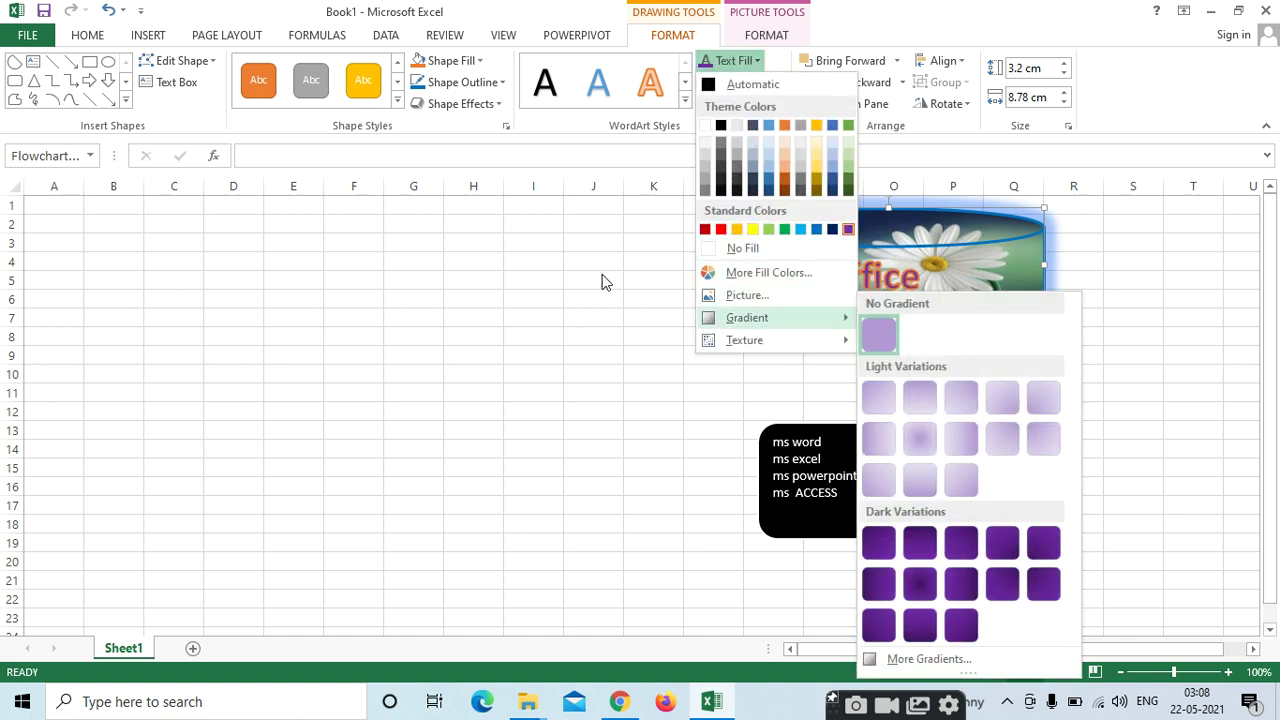
click(492, 274)
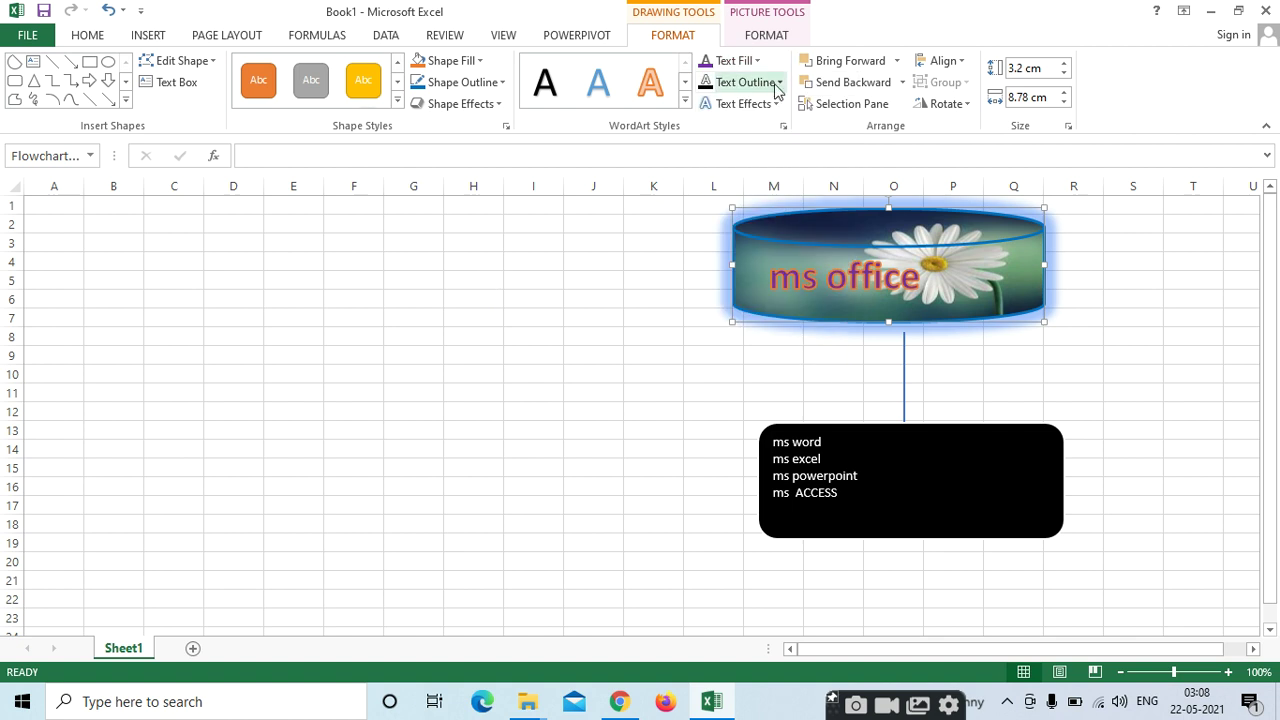
click(745, 82)
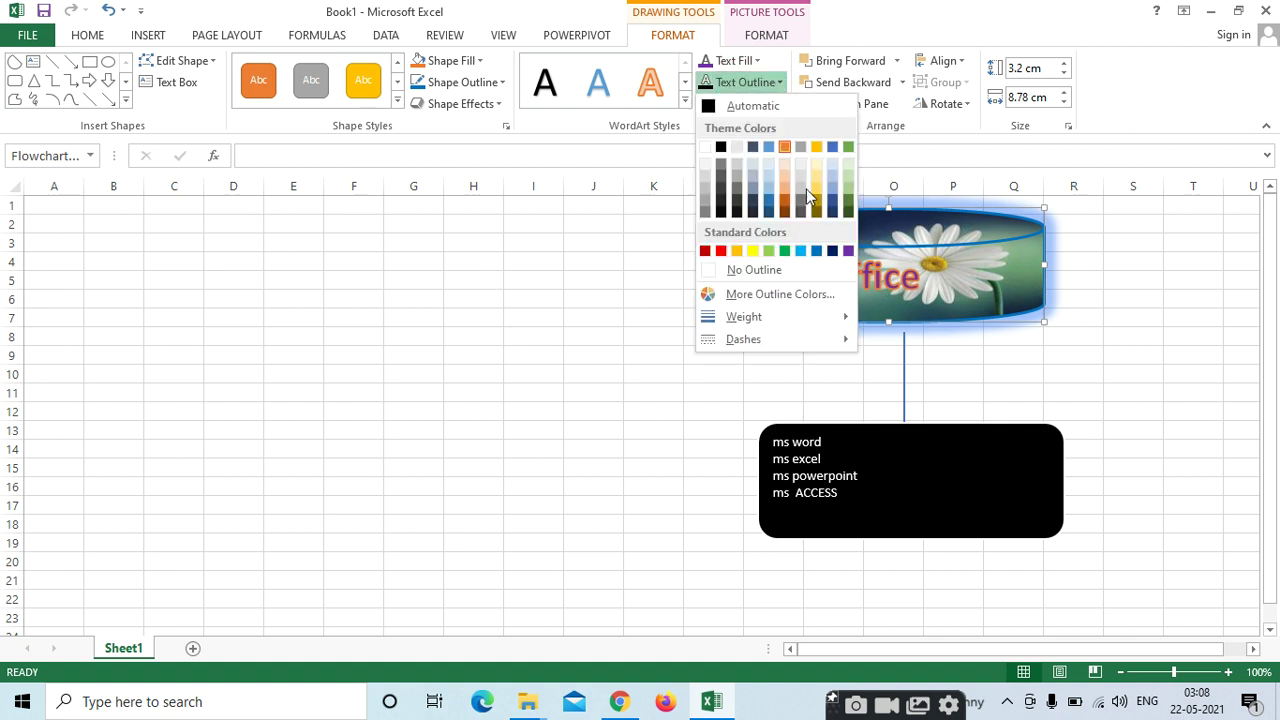
click(848, 250)
Apply the second Follow Path transform, the downward arch, to the "ms office" text
click(776, 109)
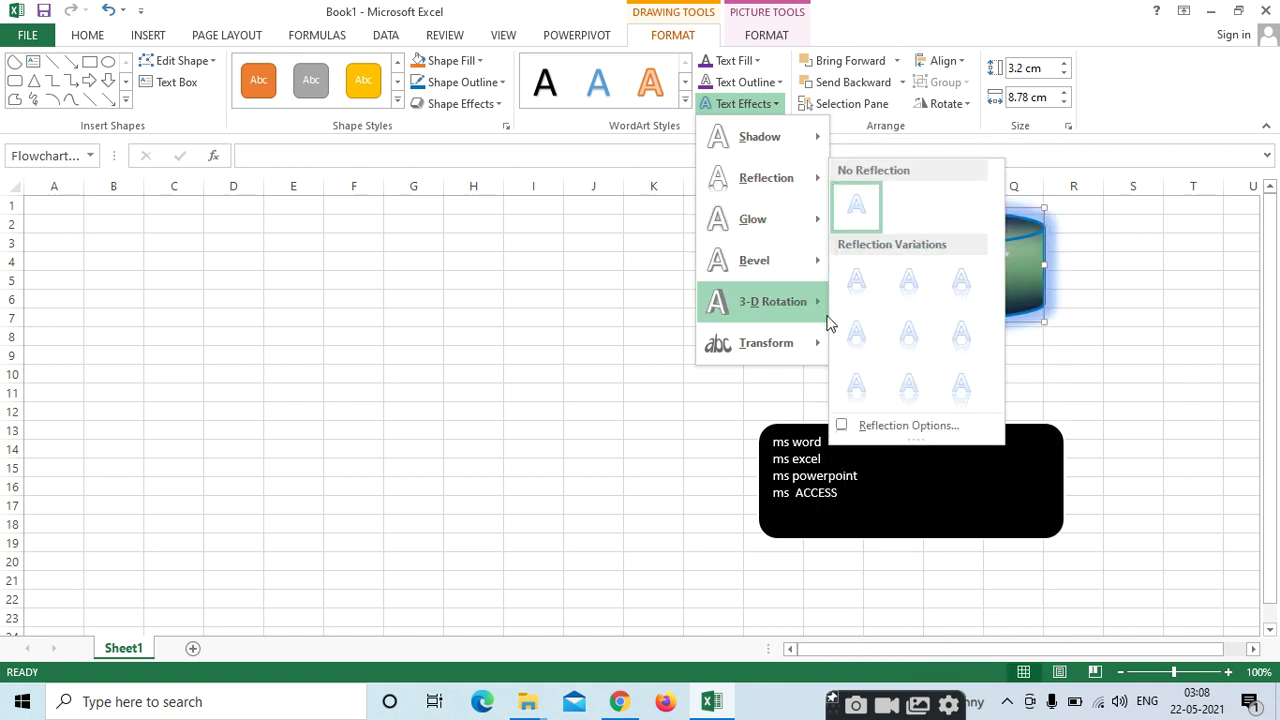
mouse_move(795, 347)
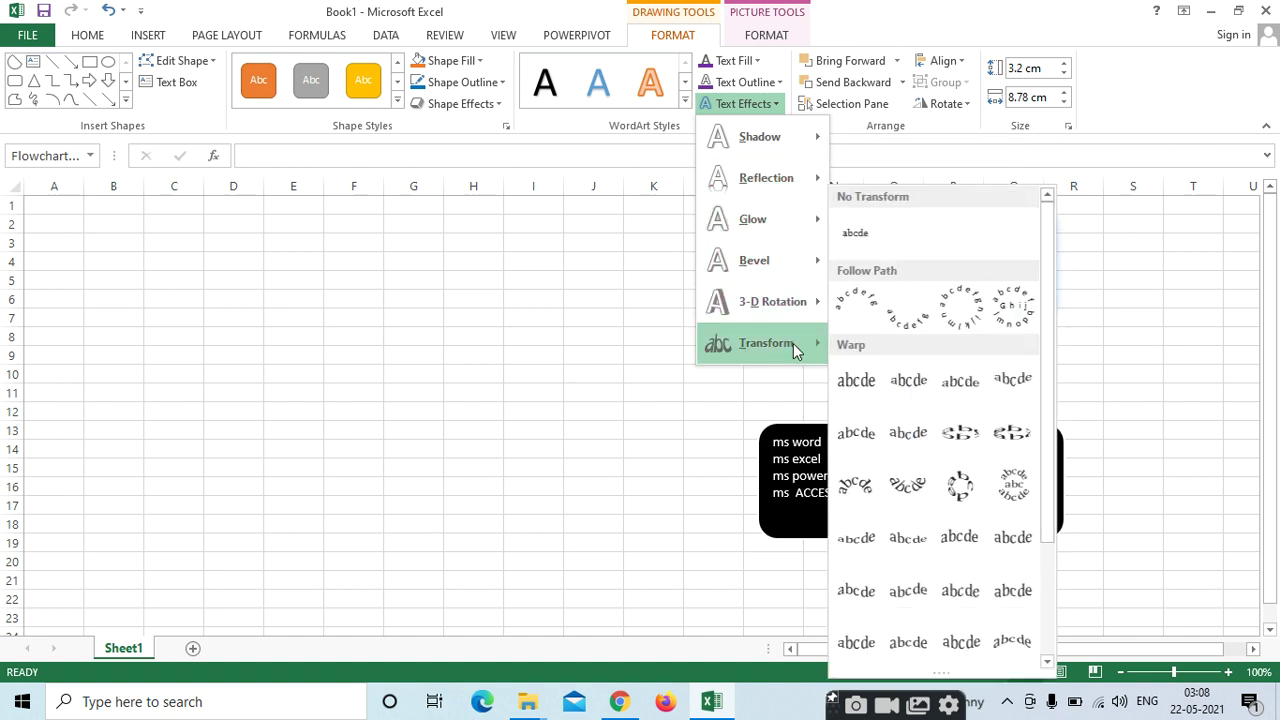
click(907, 318)
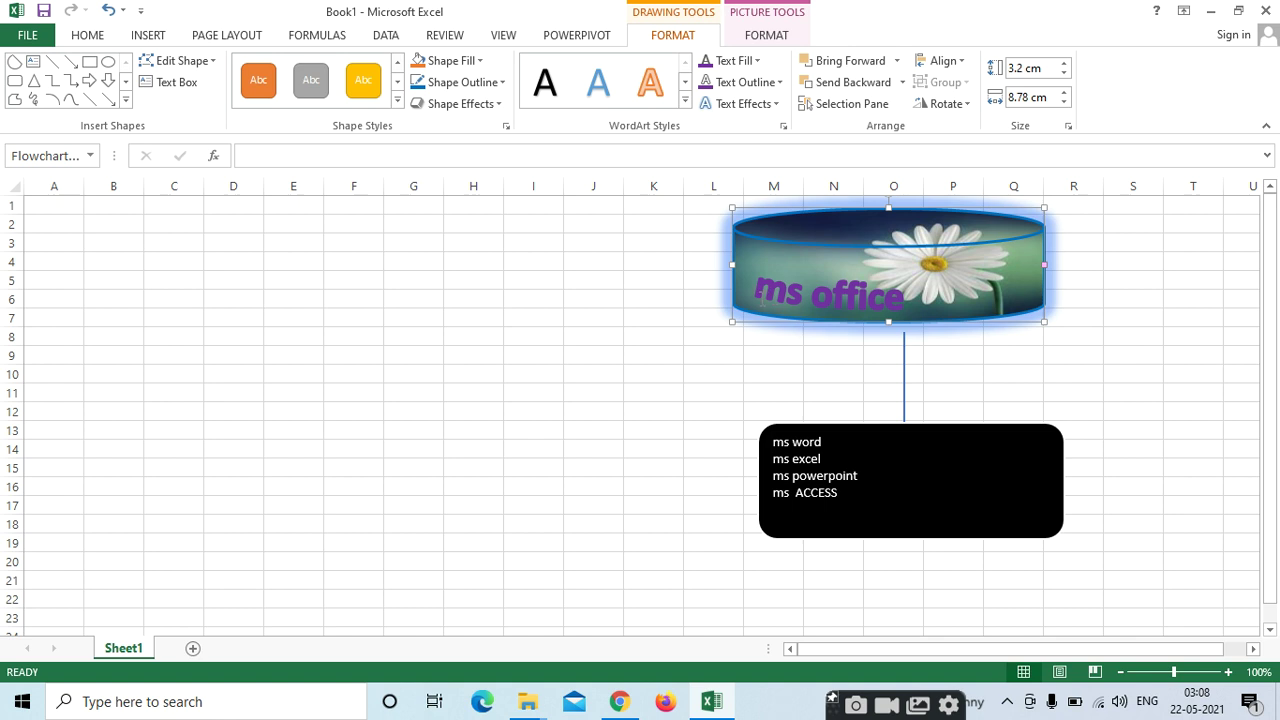
Insert spaces before "ms office" to shift the curved text towards the middle of the disk
key(space)
key(space)
key(space)
key(space)
key(space)
key(space)
key(space)
key(space)
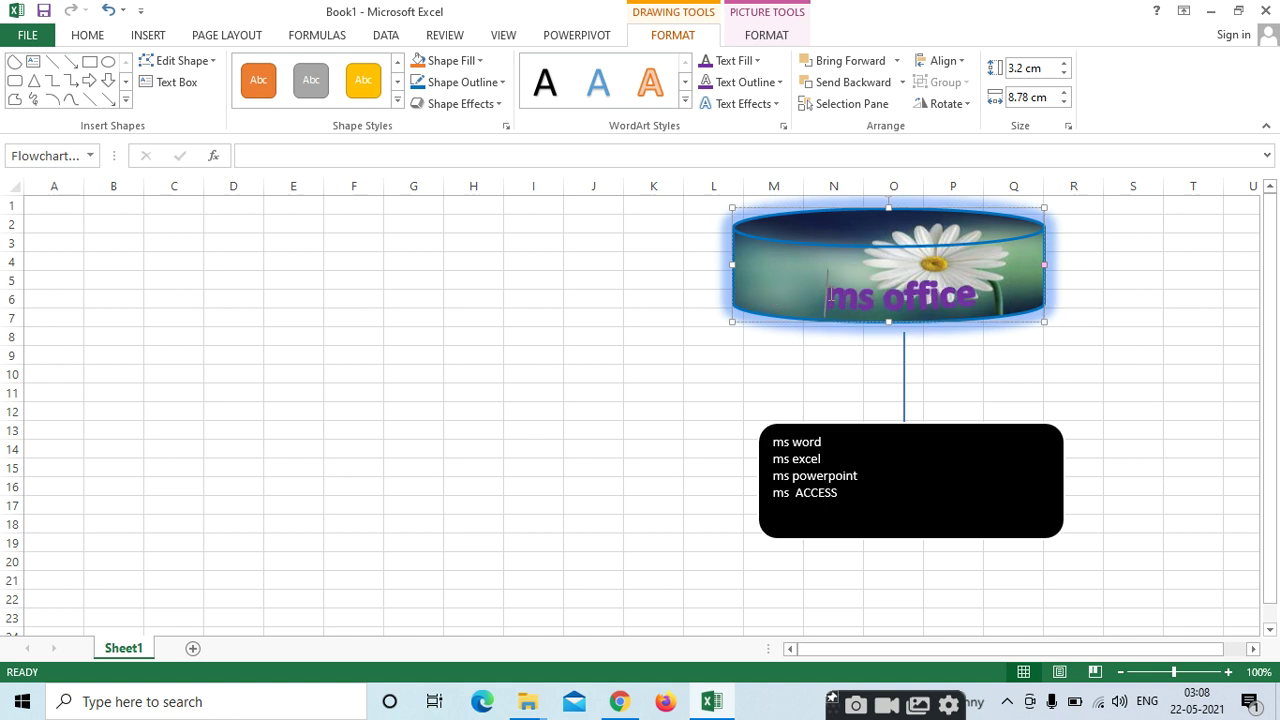
key(BackSpace)
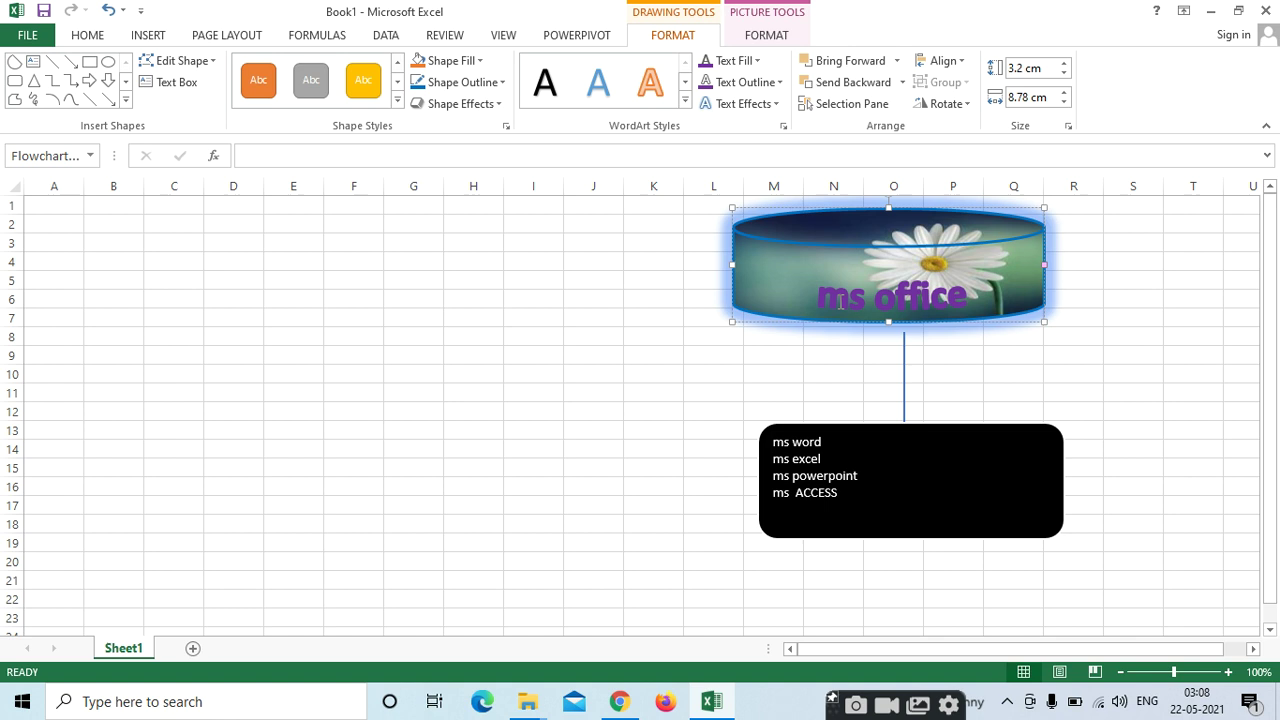
Apply the green last-row preset style to the rounded rectangle and change its fill to standard light blue
click(970, 470)
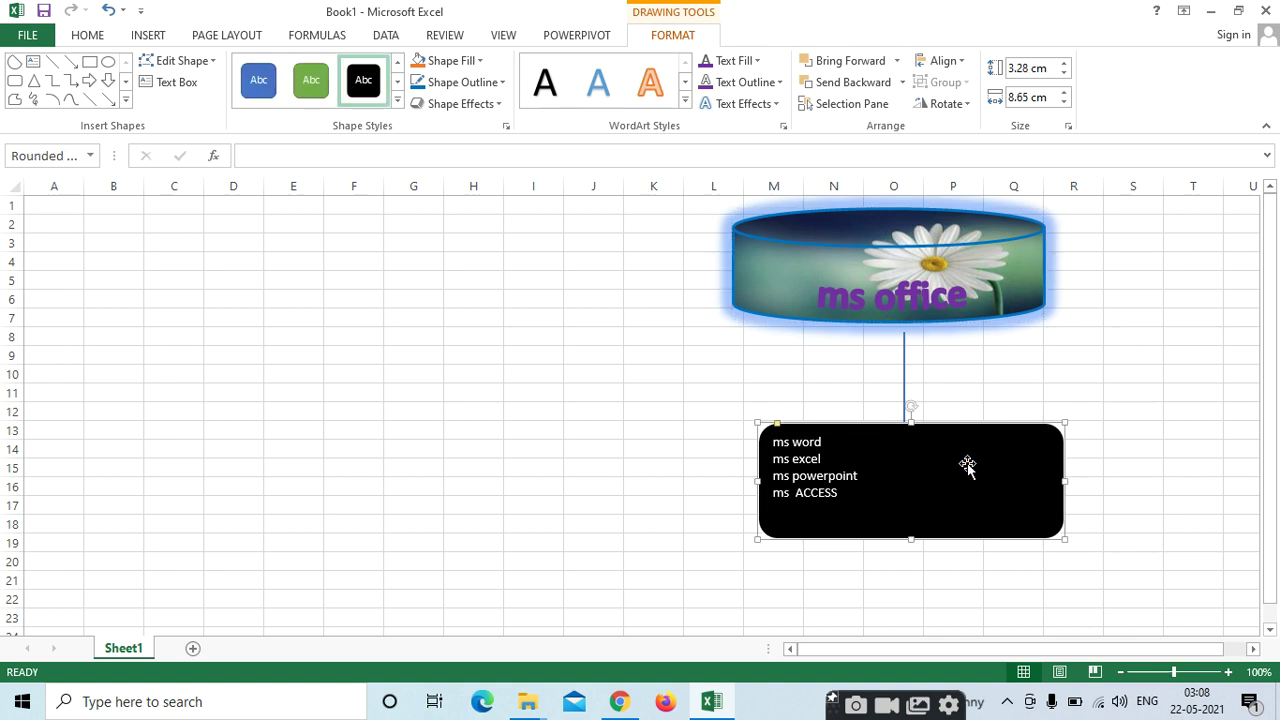
click(396, 103)
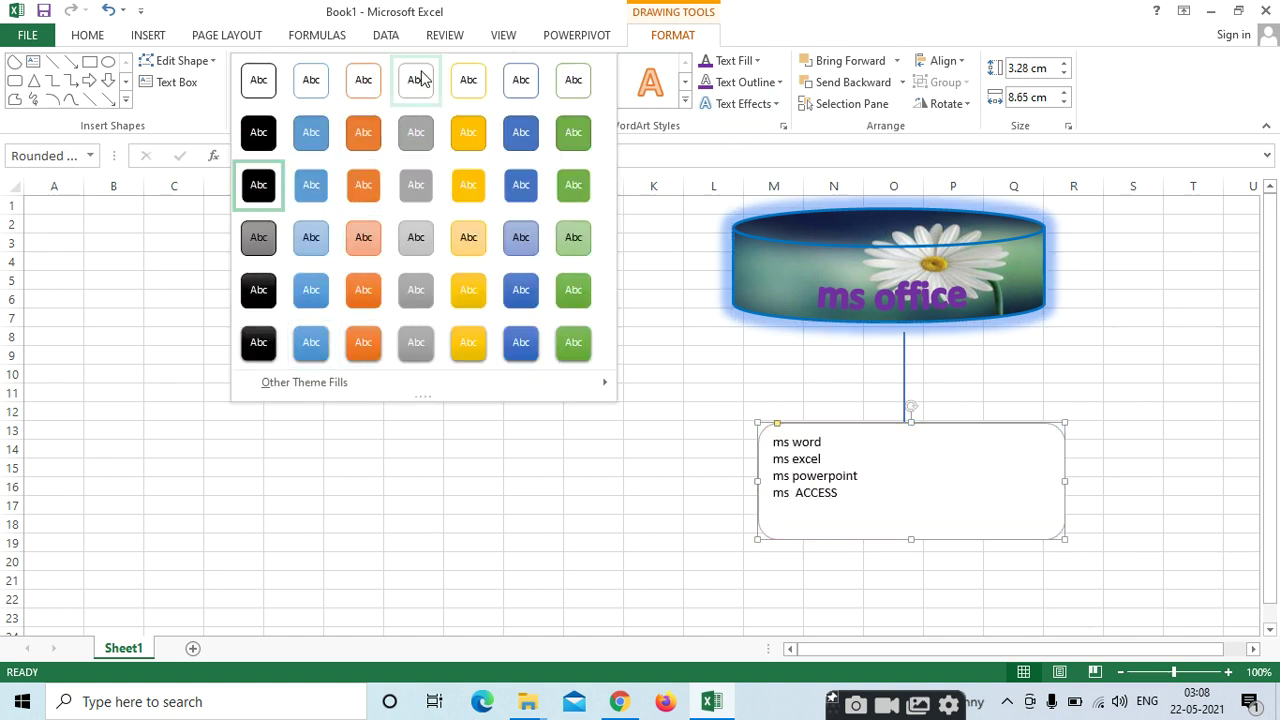
click(573, 343)
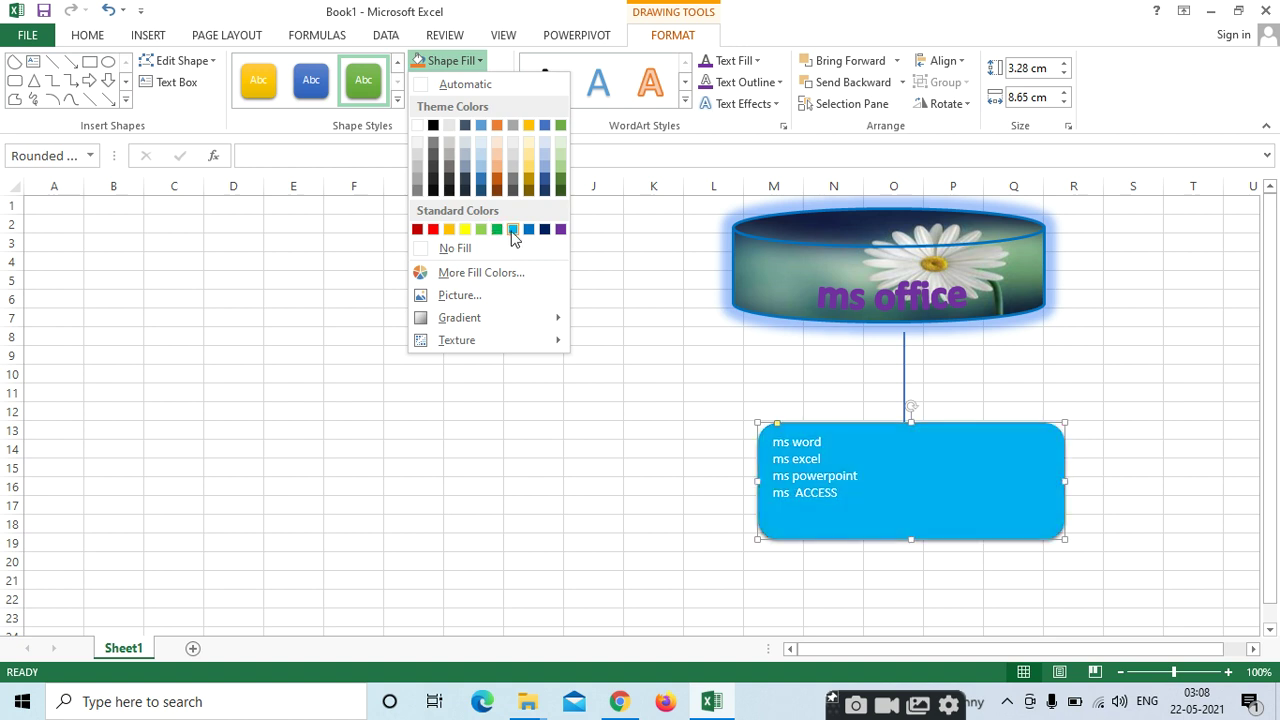
click(512, 231)
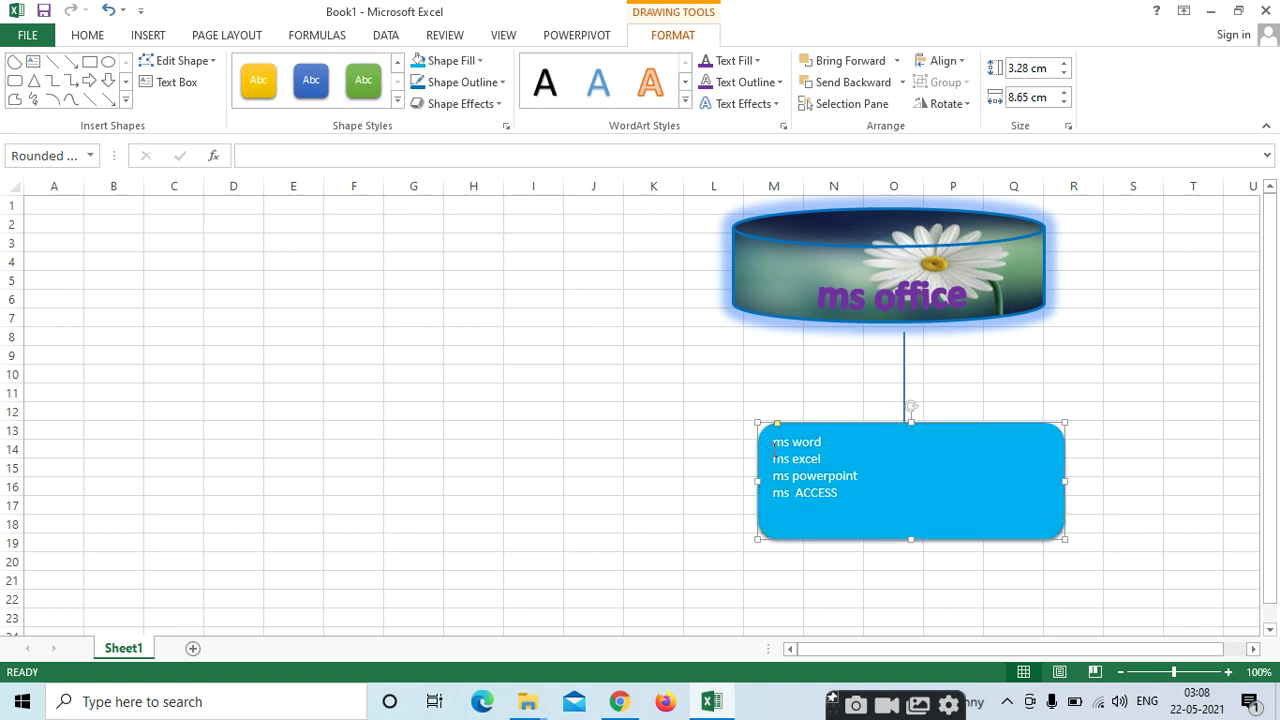
Select the four text lines in the rounded rectangle and set their font size to 16
drag(774, 442, 840, 495)
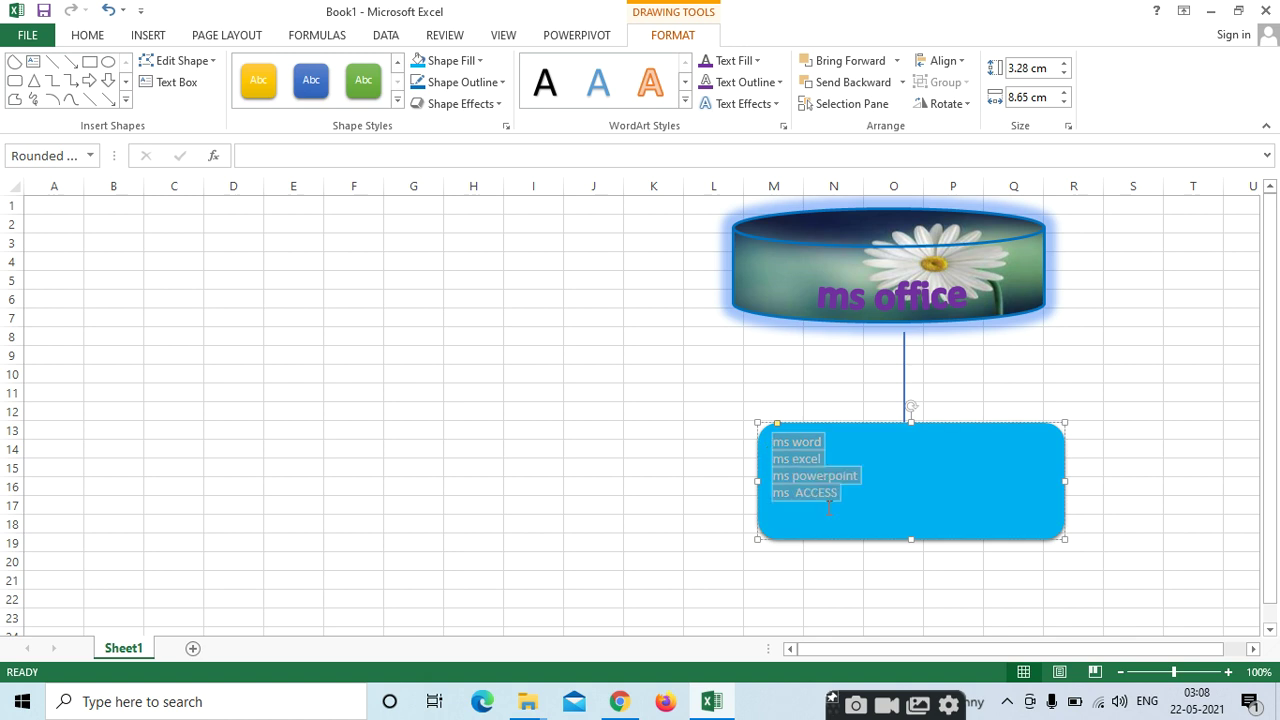
click(685, 104)
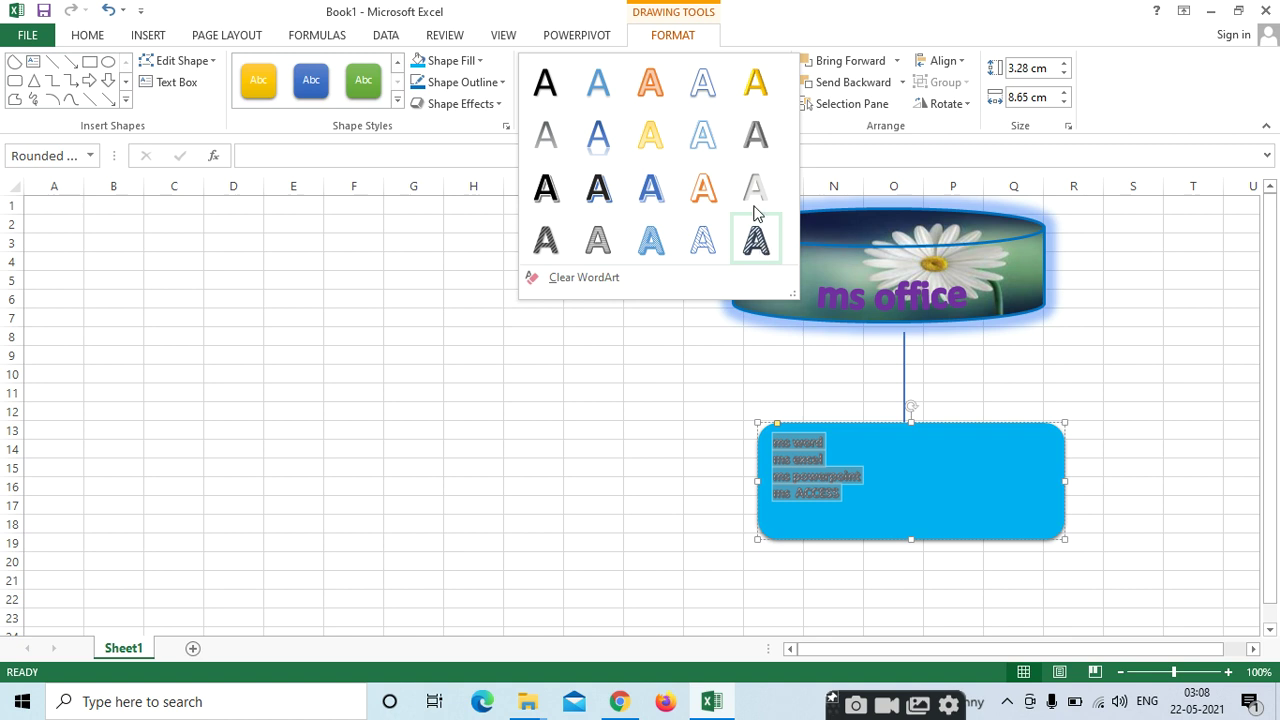
click(80, 40)
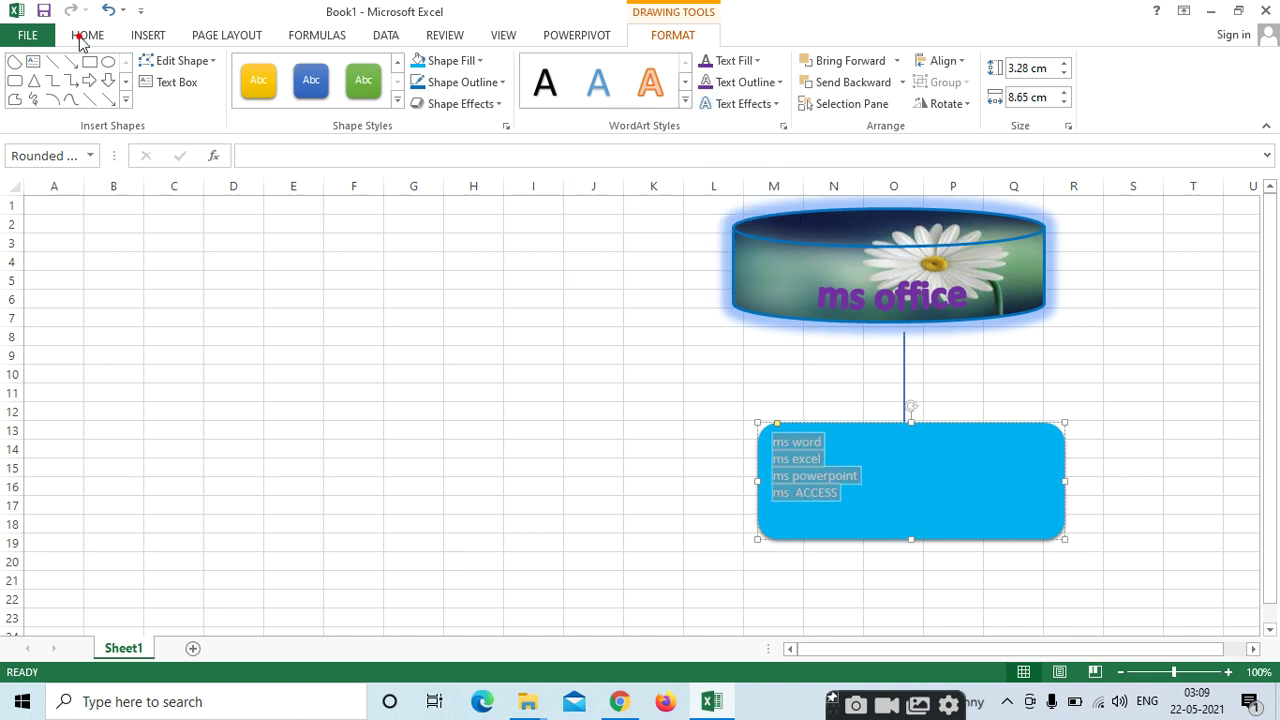
click(80, 40)
click(289, 68)
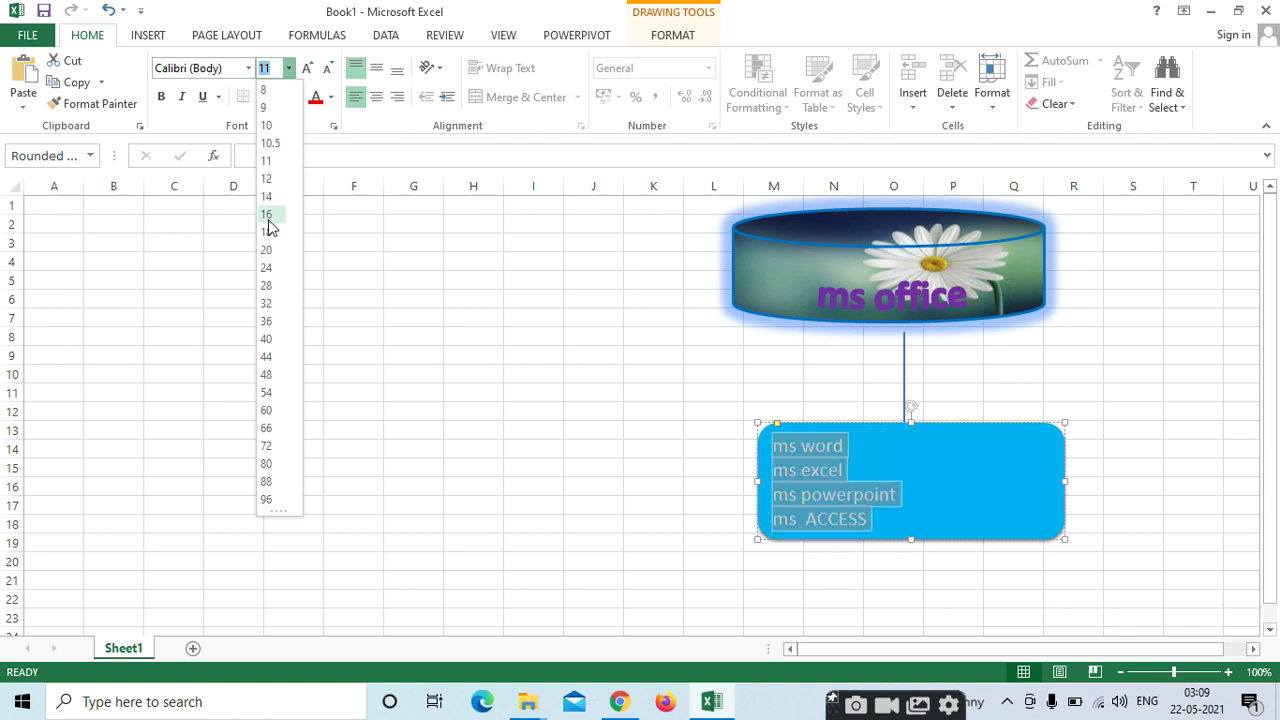
click(268, 218)
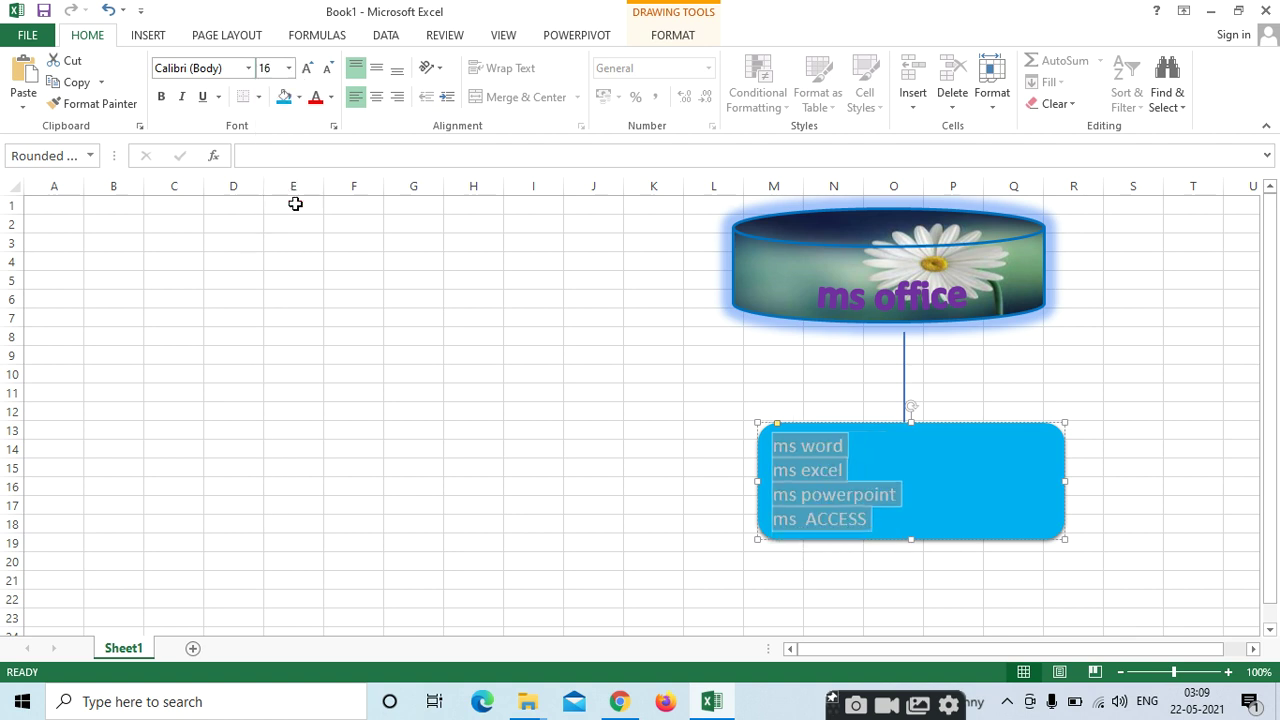
Apply the second reflection variation of the first row to the rounded rectangle's text
click(665, 33)
click(776, 103)
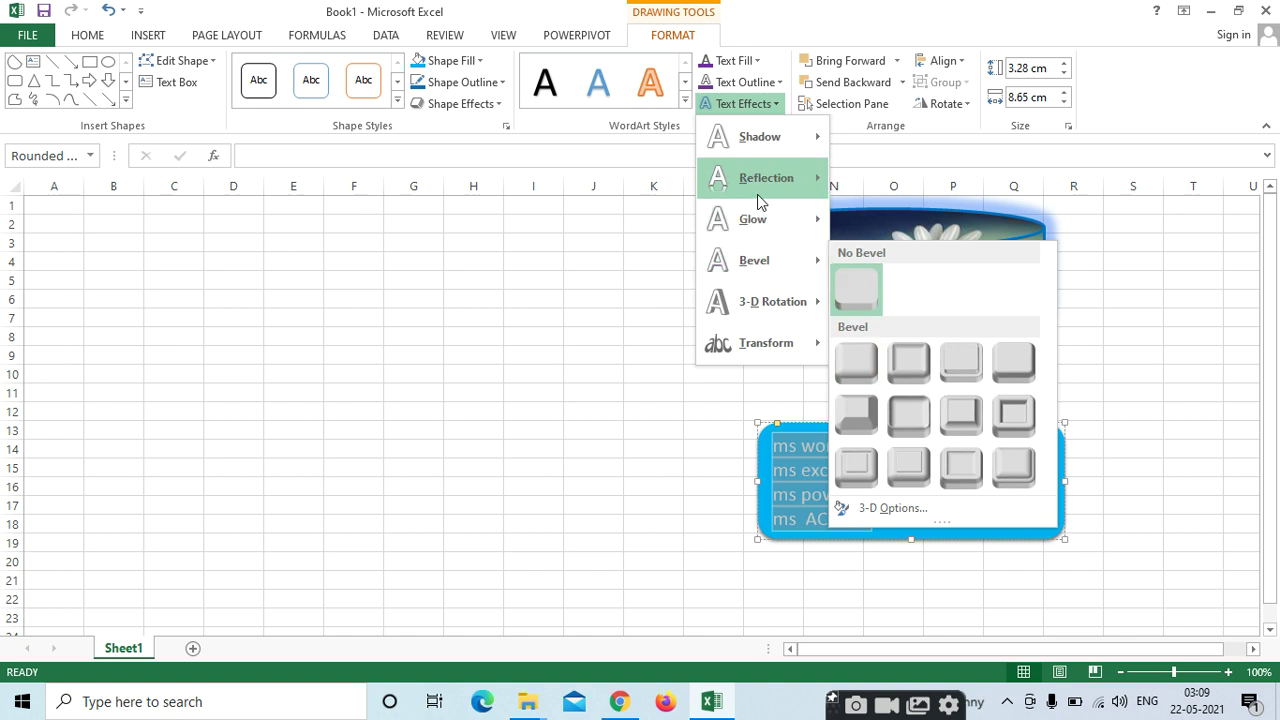
mouse_move(756, 189)
click(907, 284)
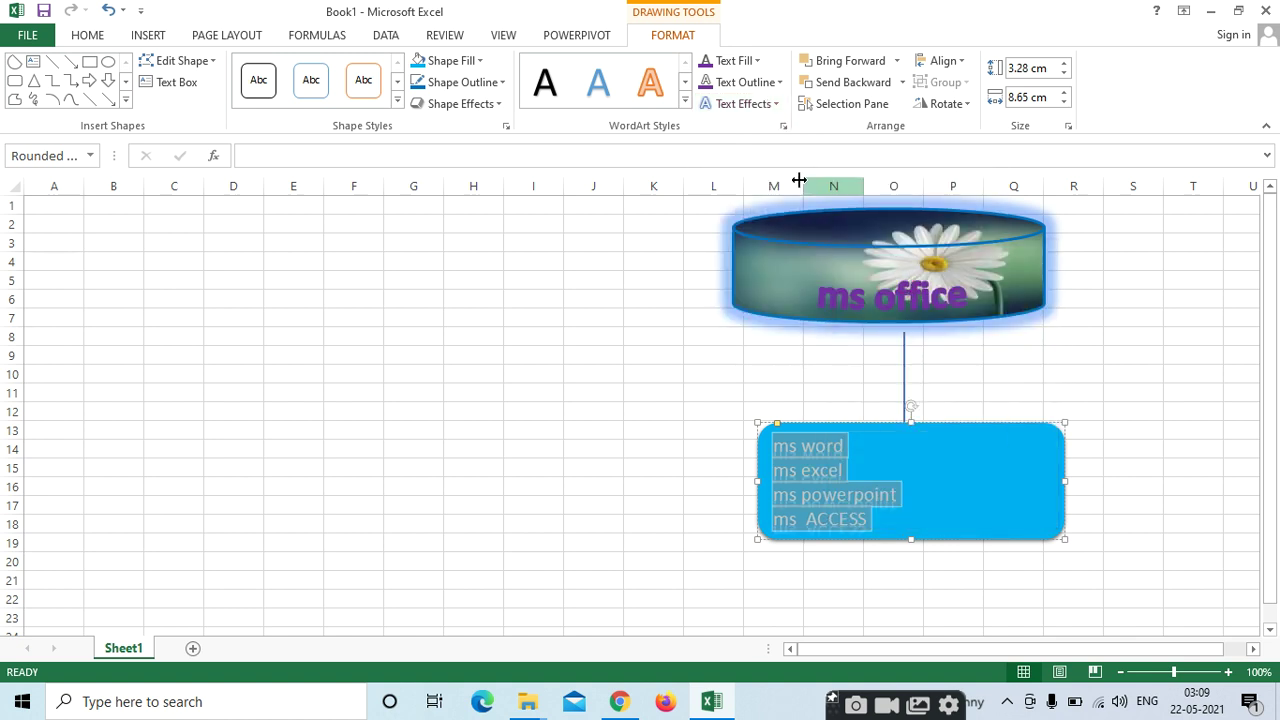
Set the text fill of the four lines in the rounded rectangle to standard red
click(748, 60)
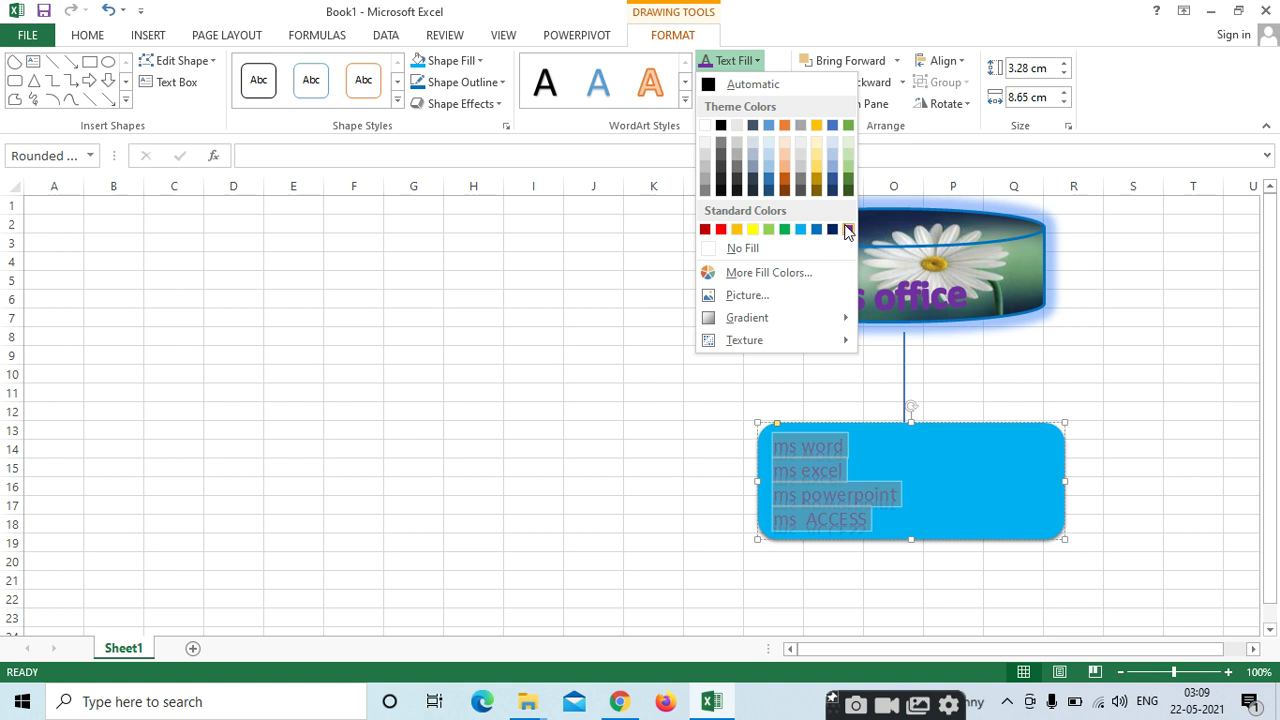
click(720, 230)
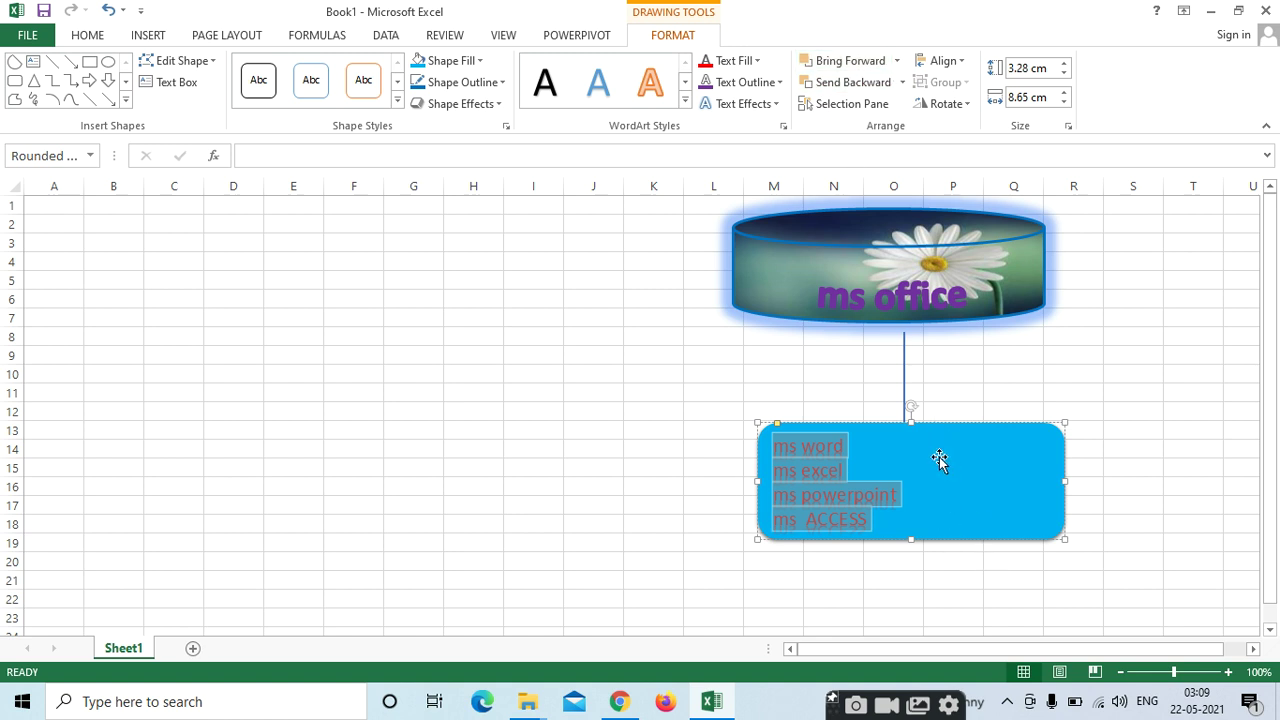
click(900, 463)
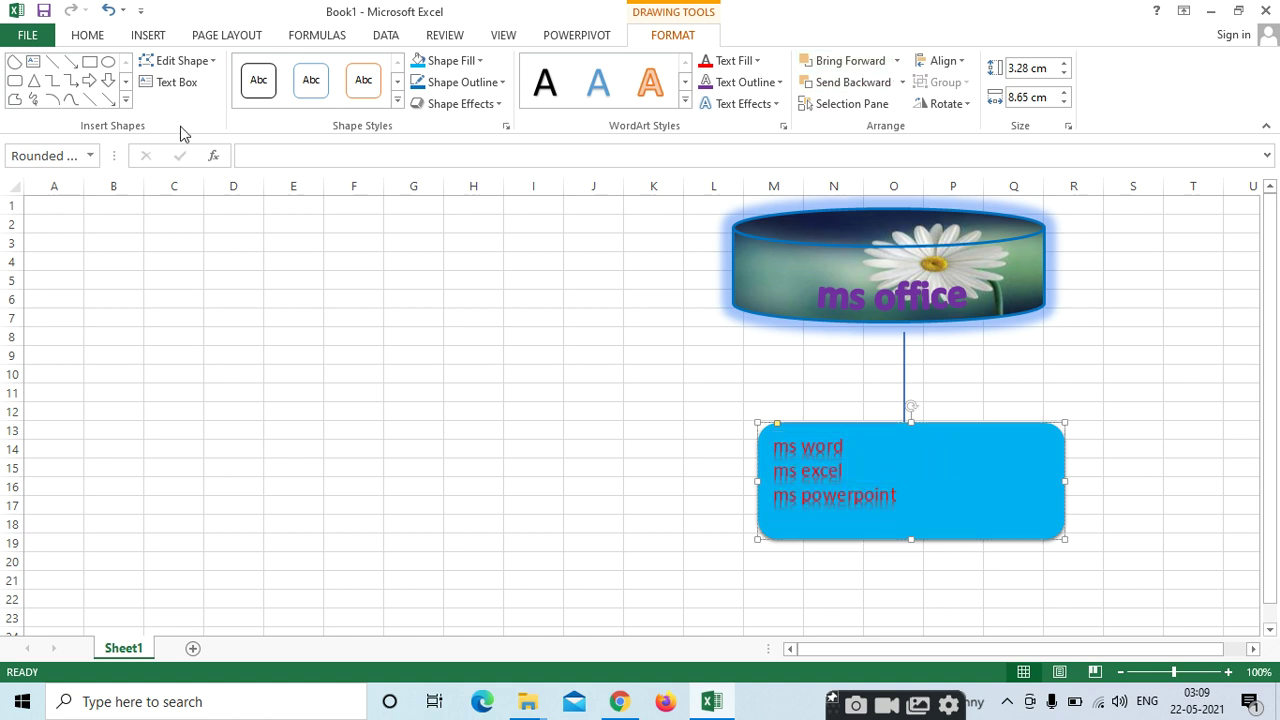
Try filling the rounded rectangle with the picture "download" from Saved Pictures, and undo the picture fill
click(466, 62)
click(472, 291)
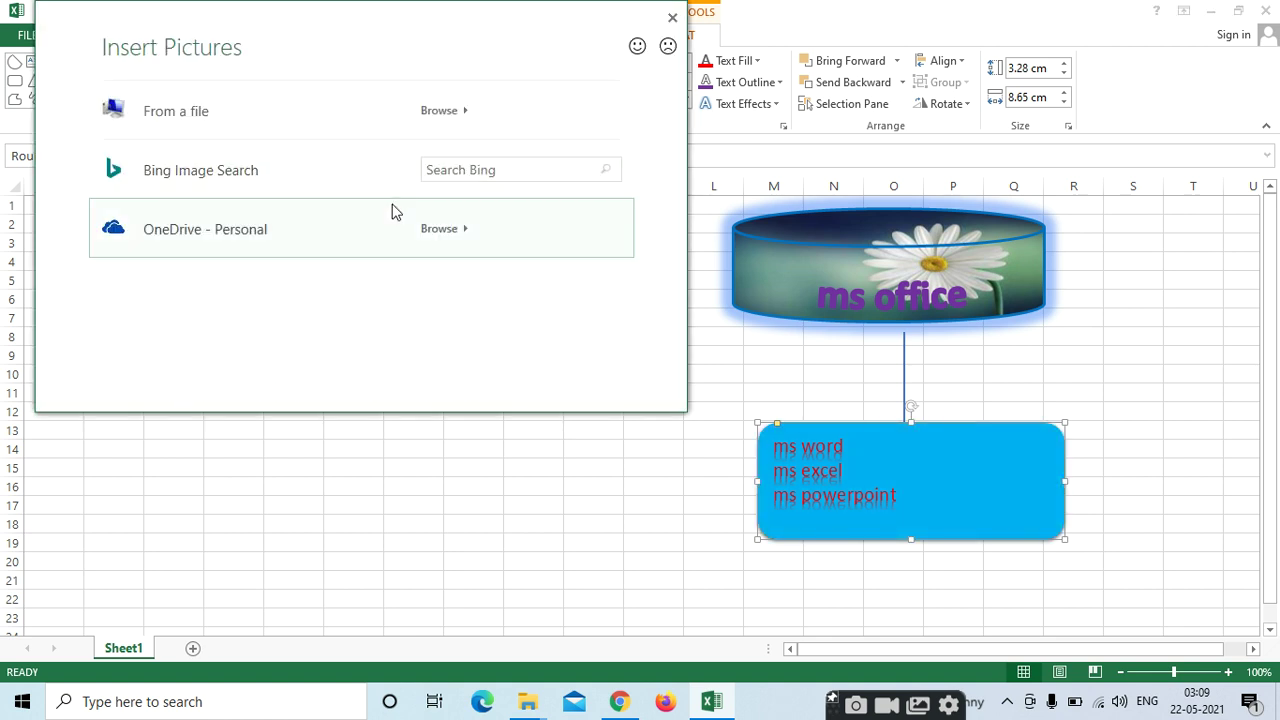
click(416, 113)
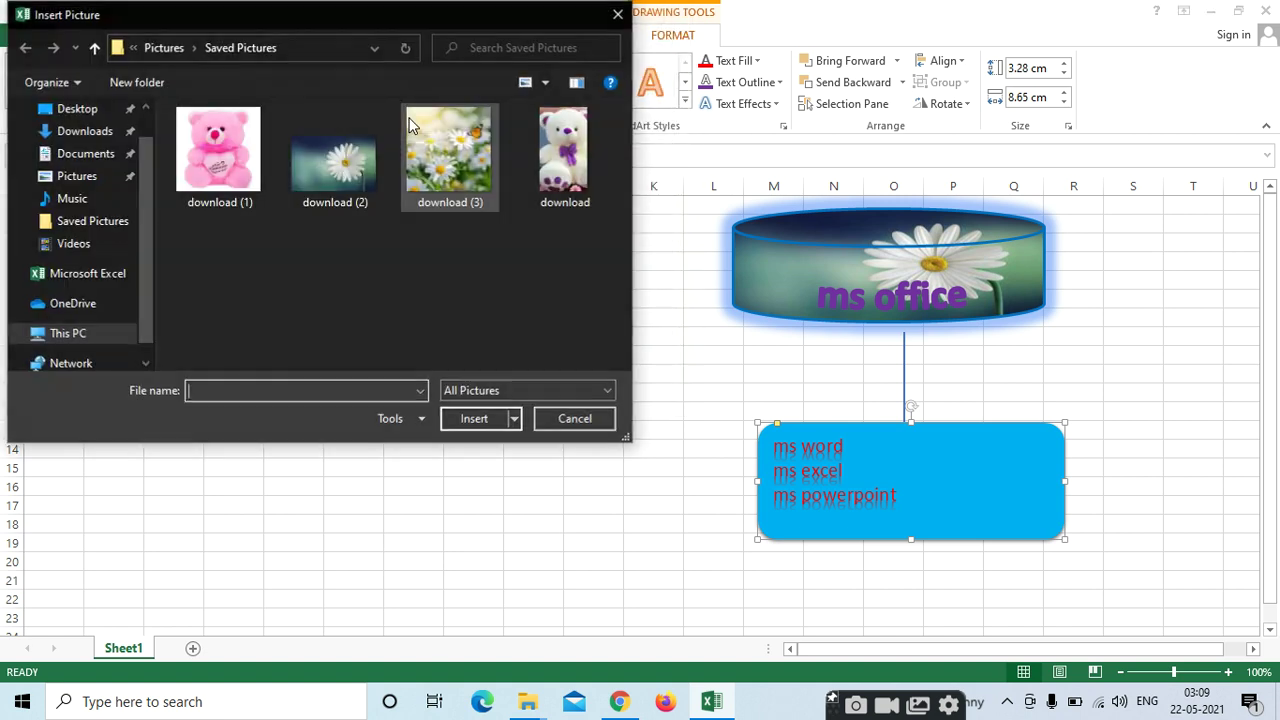
click(578, 163)
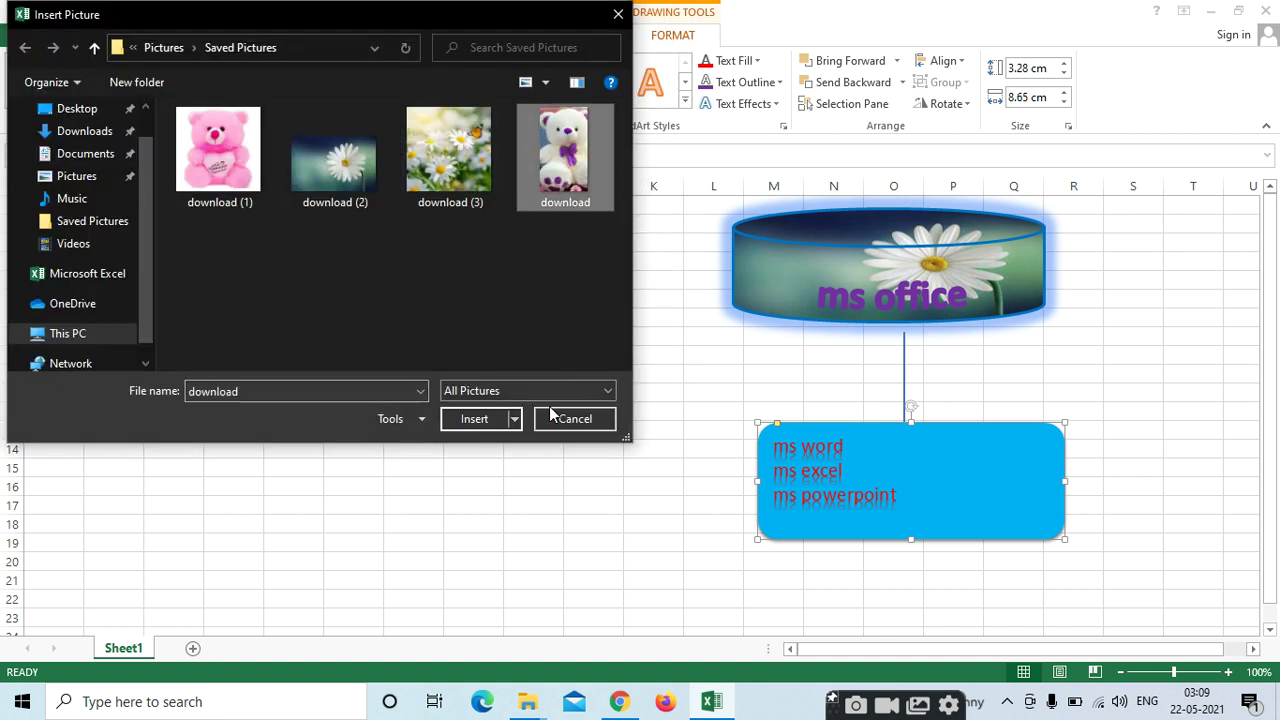
click(466, 419)
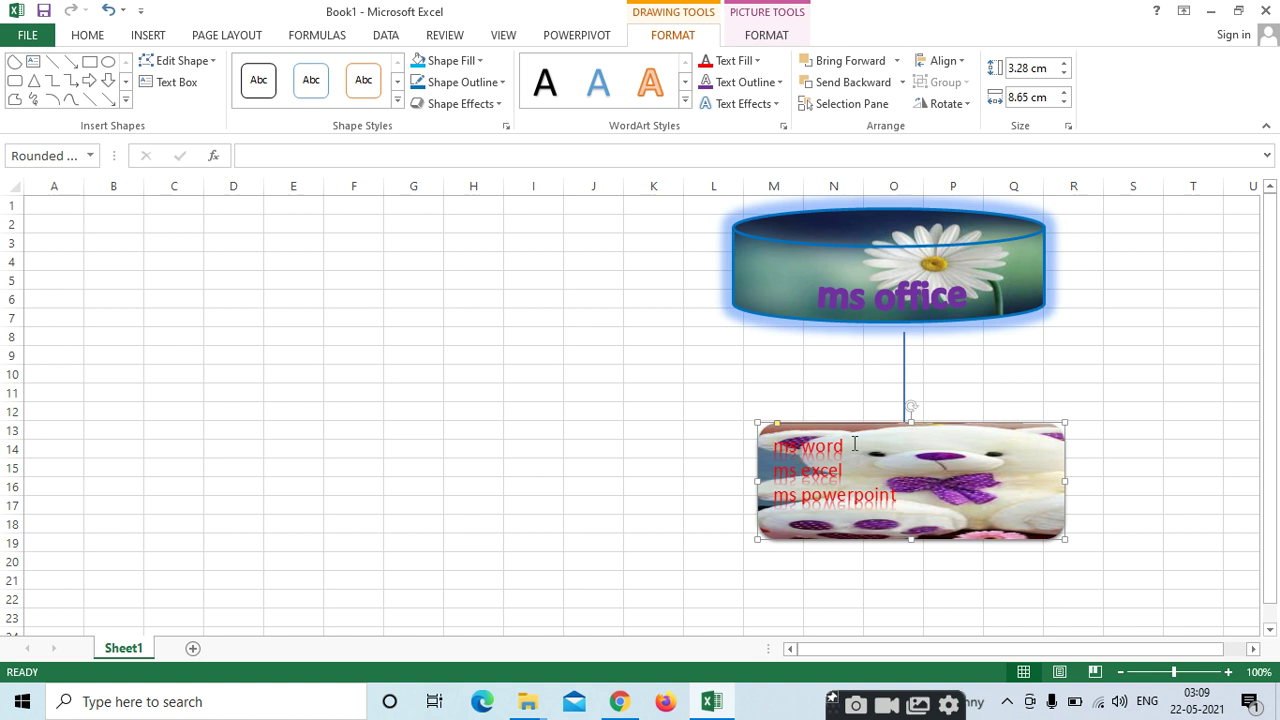
key(ctrl+z)
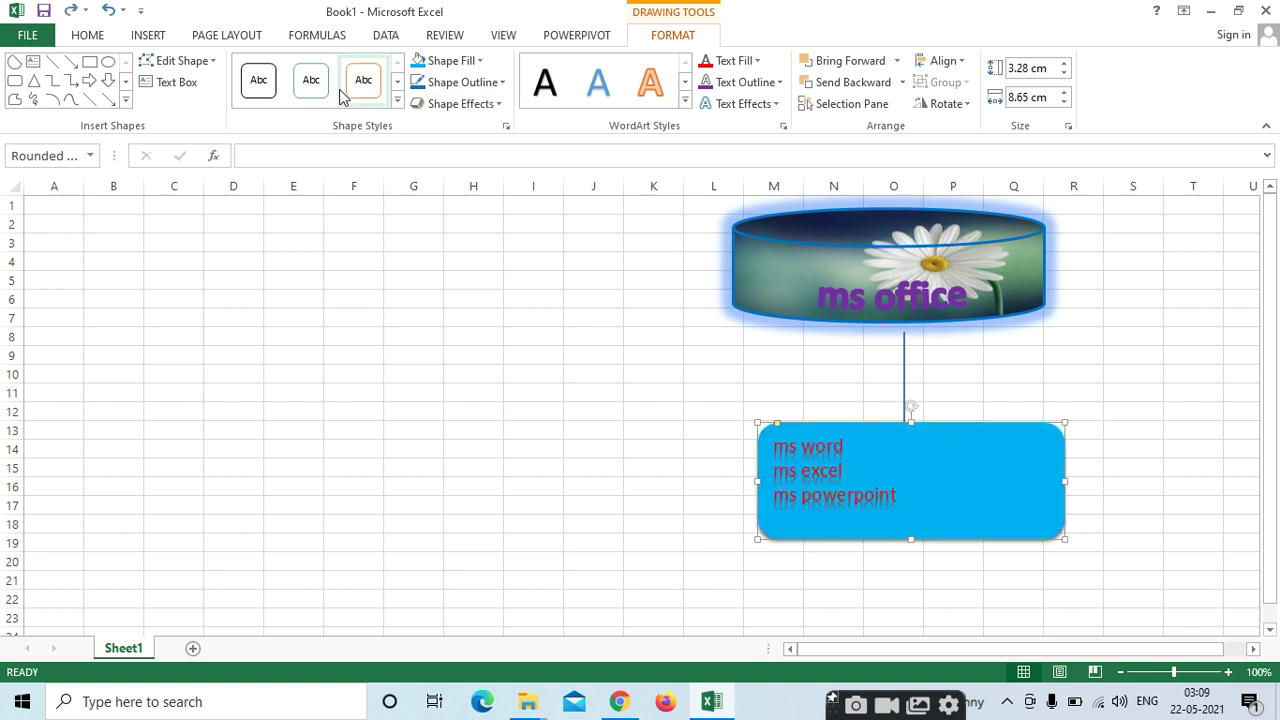
Apply the black second-row preset style to the rounded rectangle and widen it on its left side to about 9.16 cm
click(397, 100)
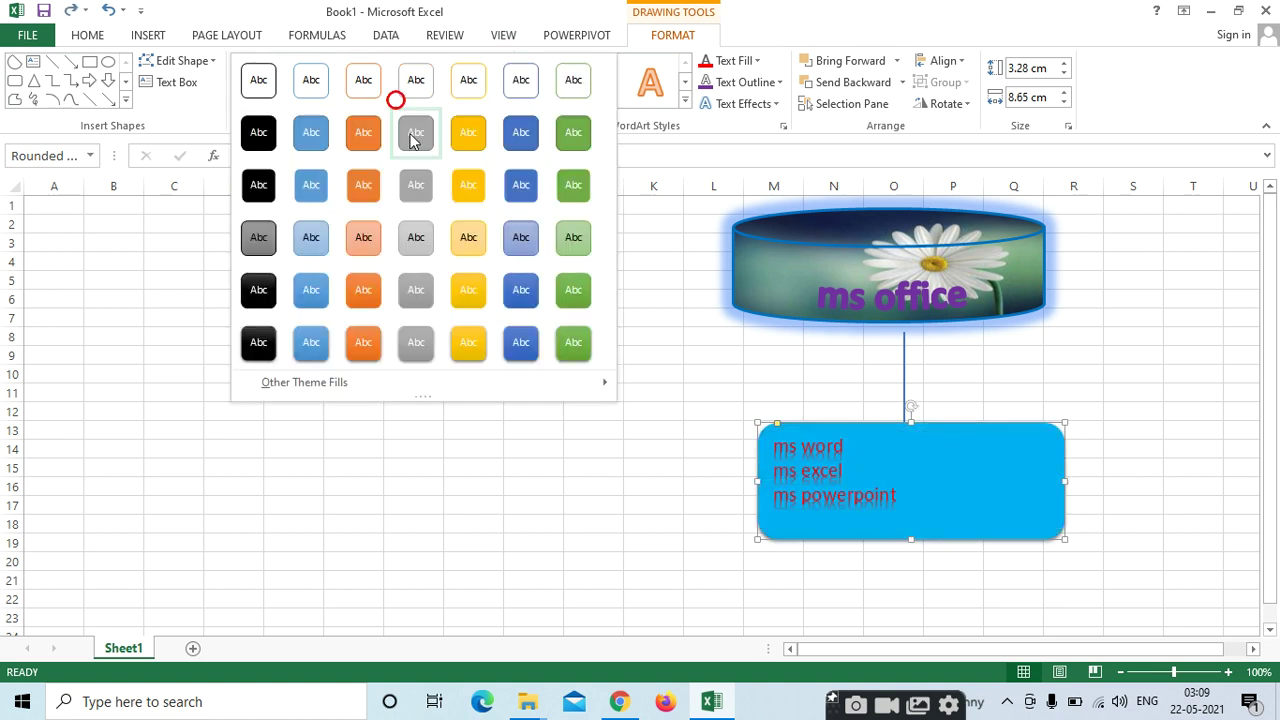
click(258, 133)
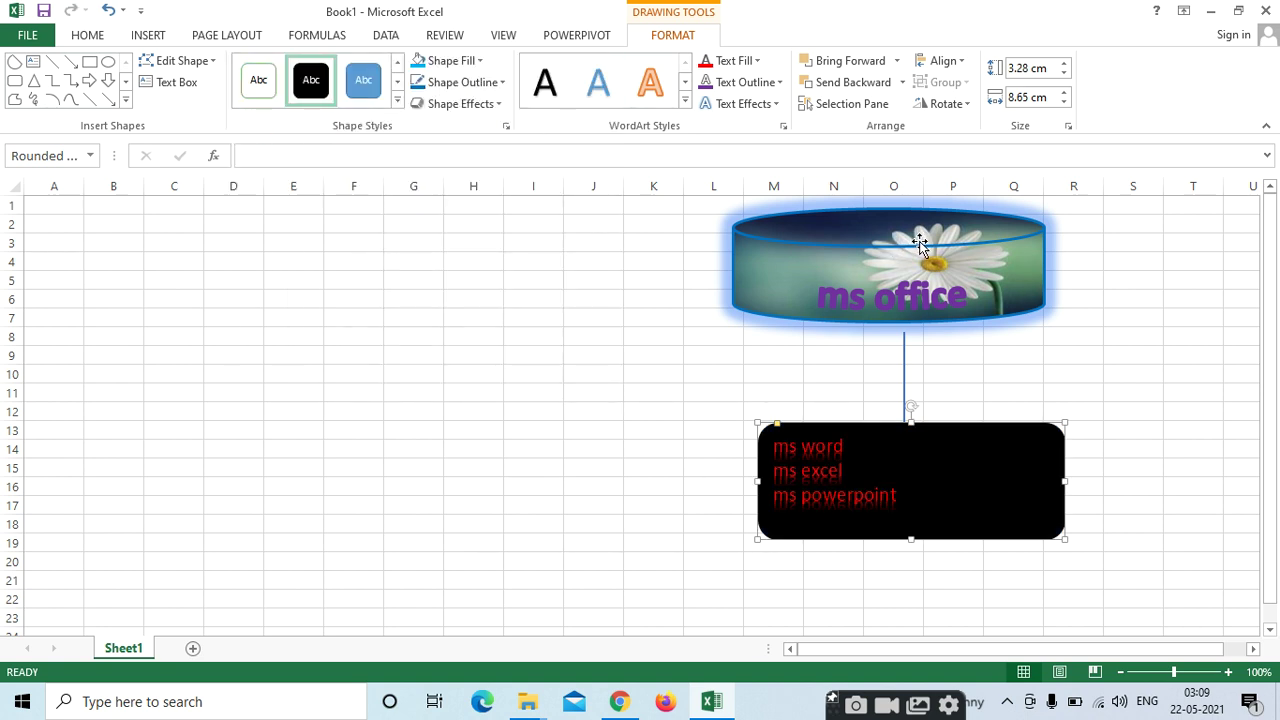
click(890, 216)
click(853, 446)
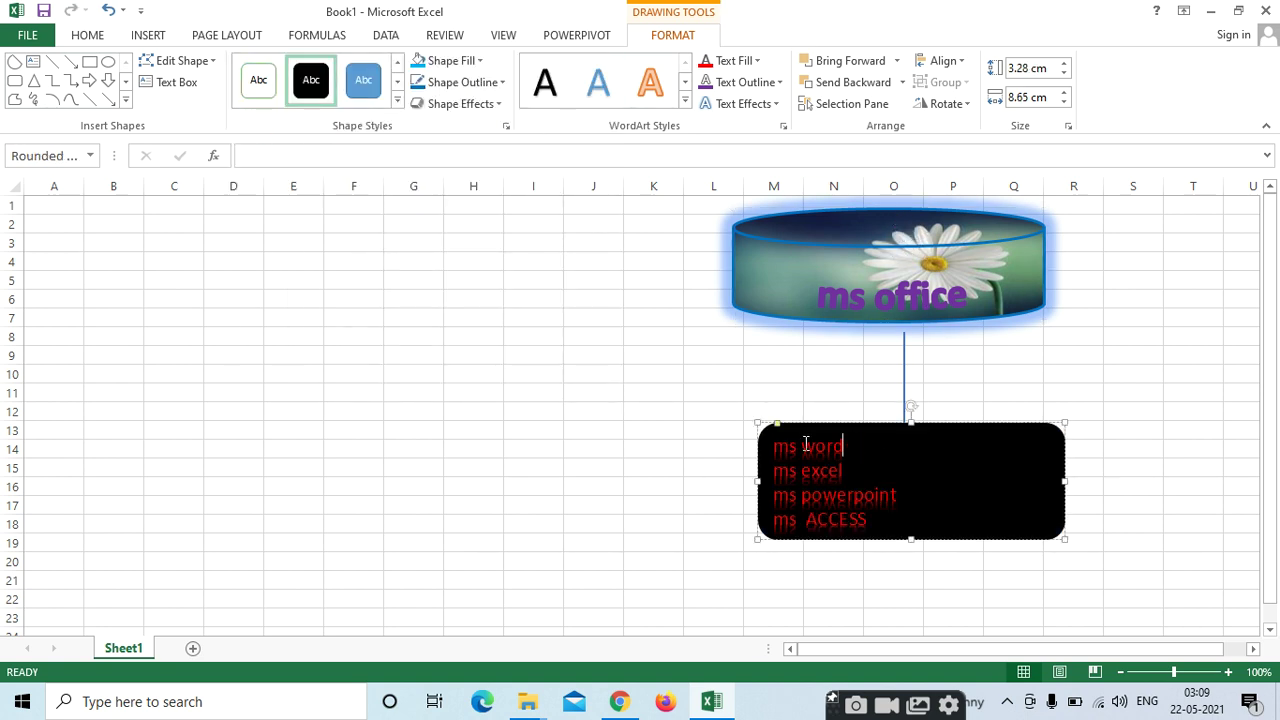
drag(757, 423, 740, 423)
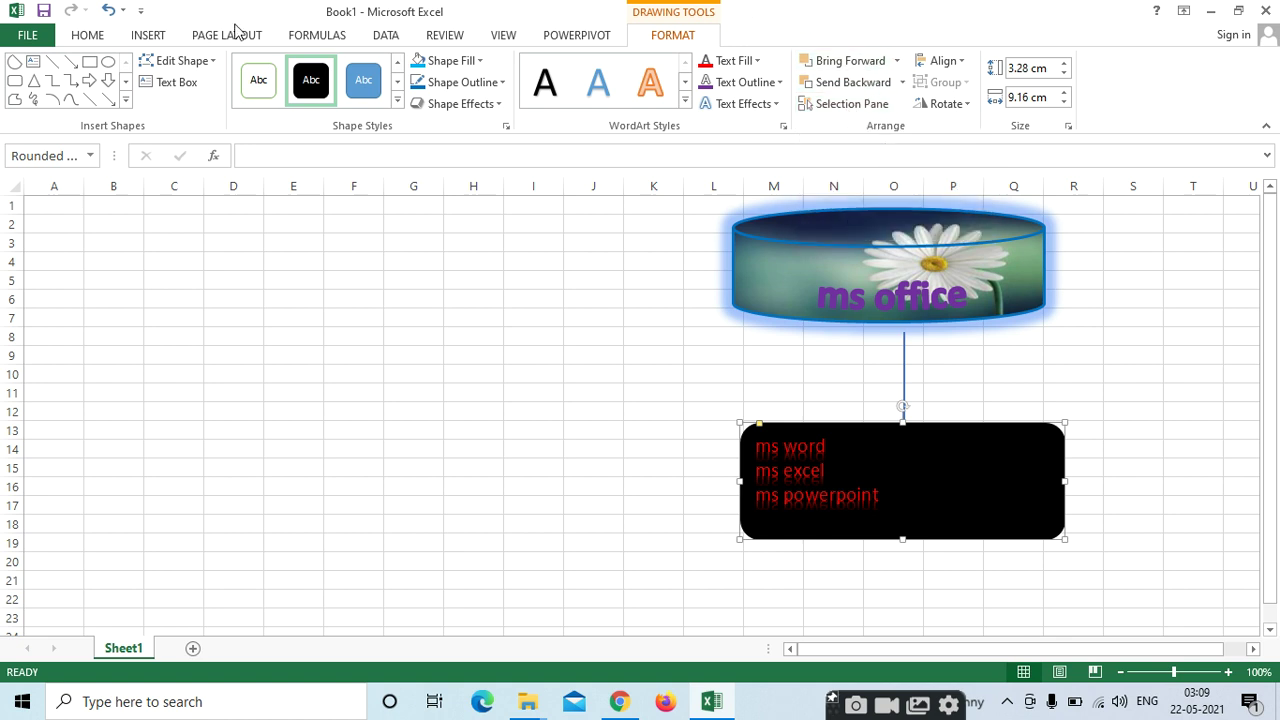
Examine the alignment and rotation options available for the rounded rectangle
click(145, 38)
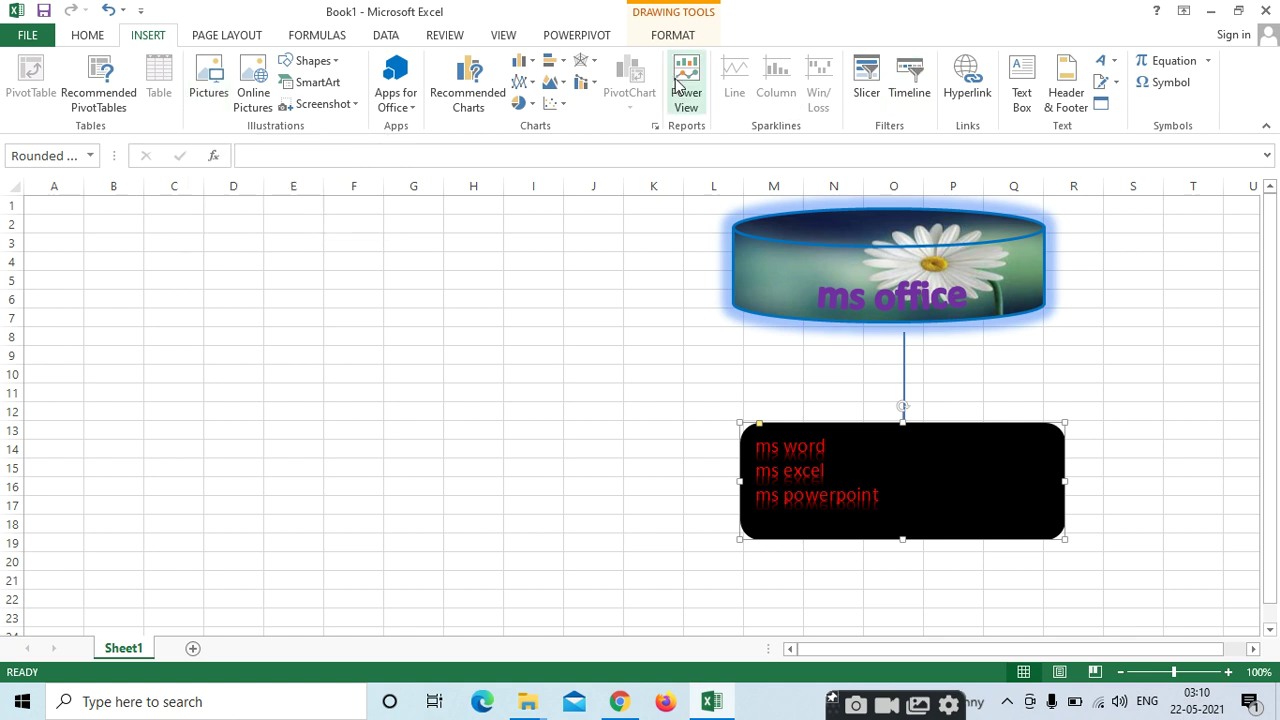
click(668, 38)
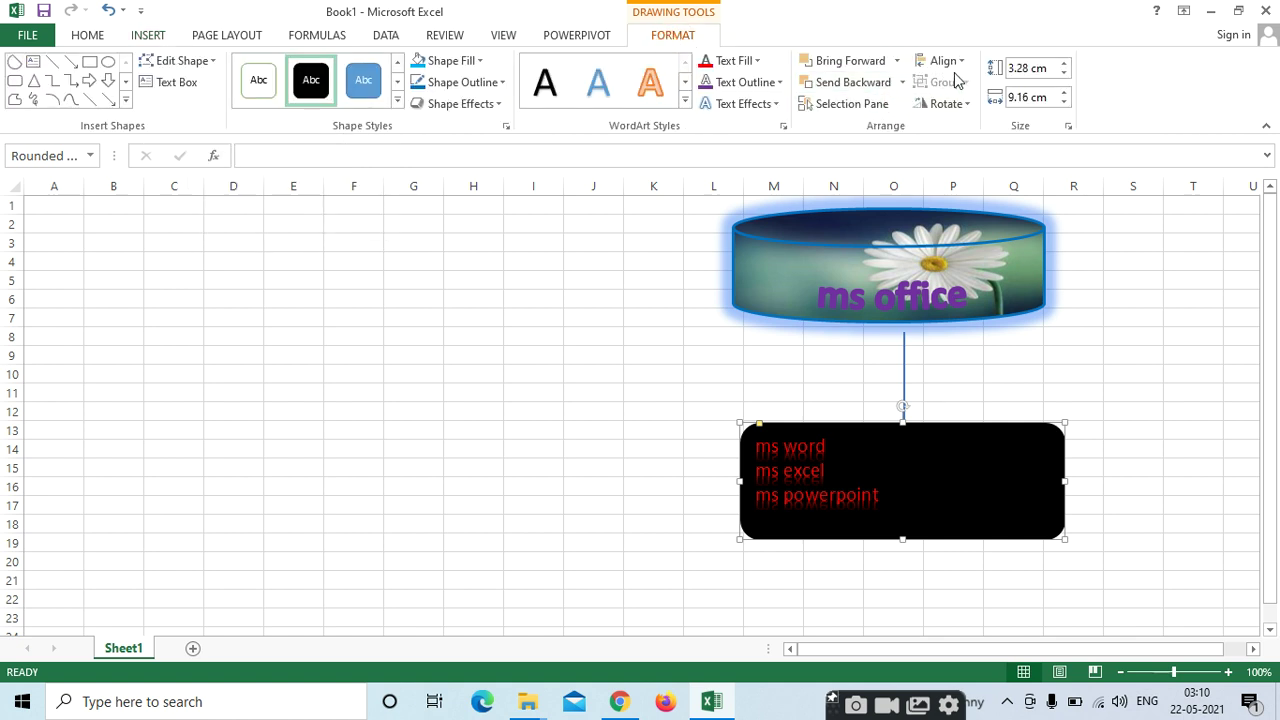
click(943, 61)
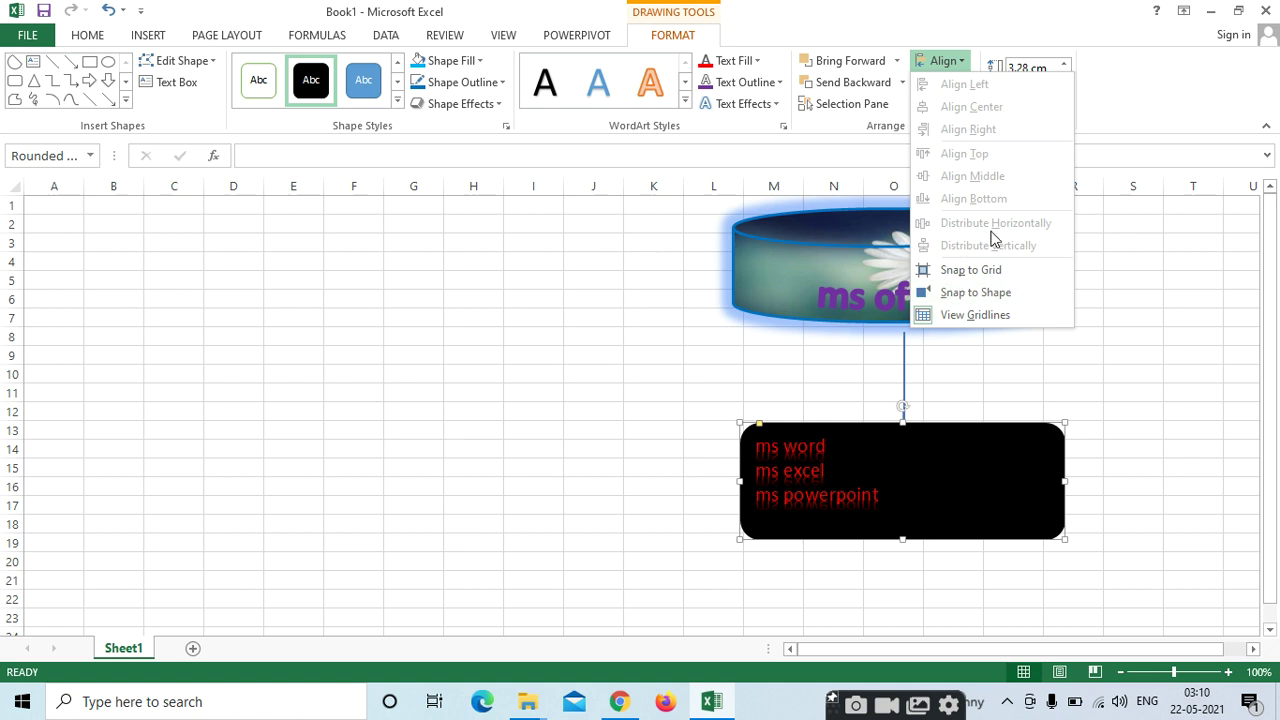
click(1120, 257)
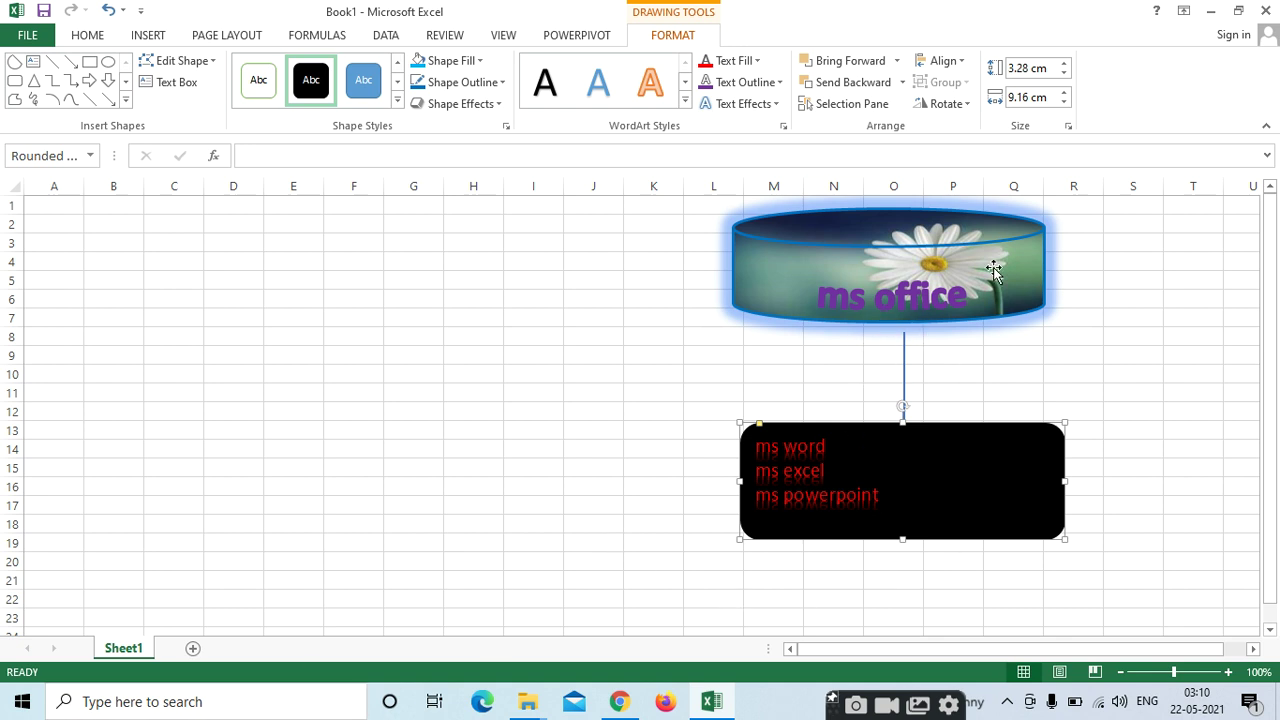
click(962, 104)
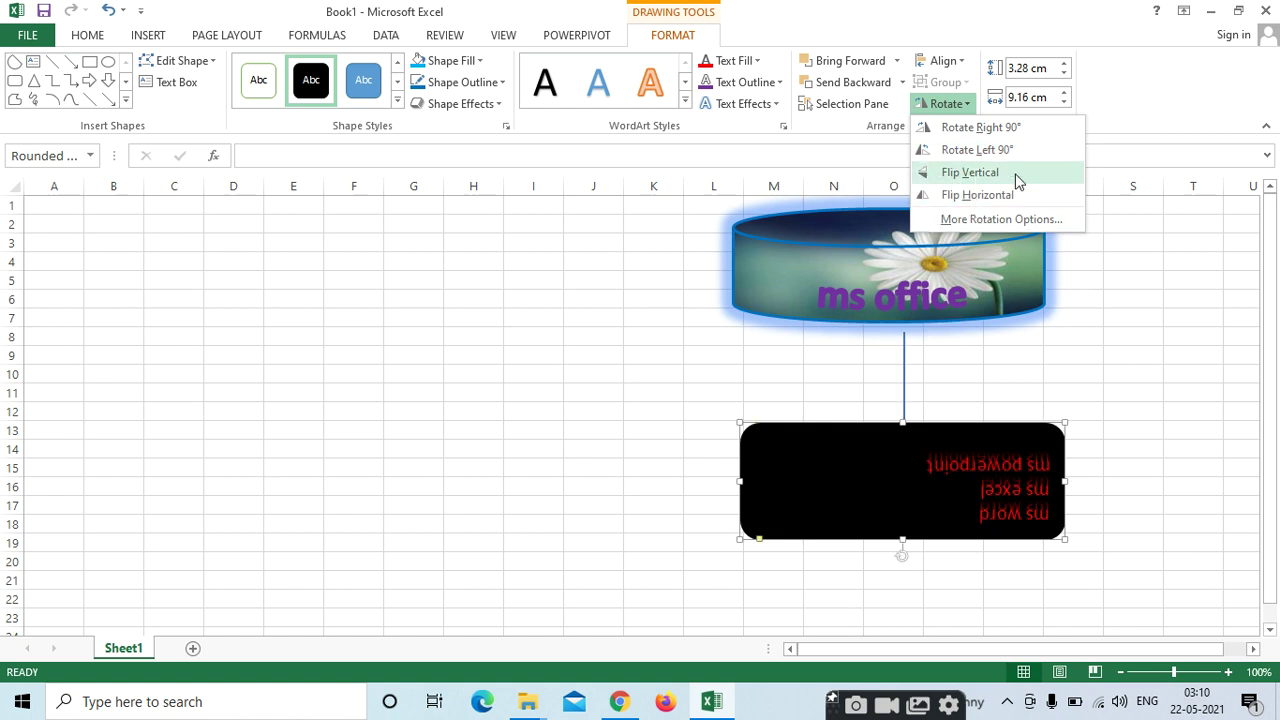
click(1153, 264)
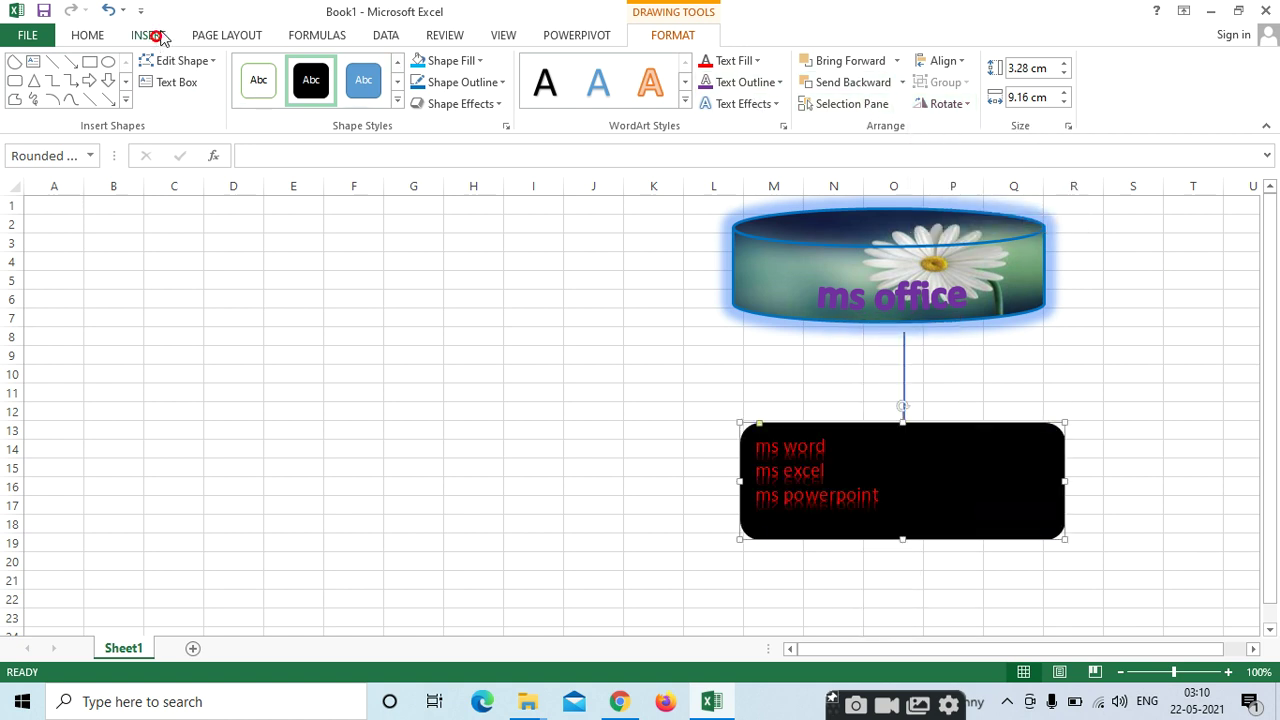
click(158, 36)
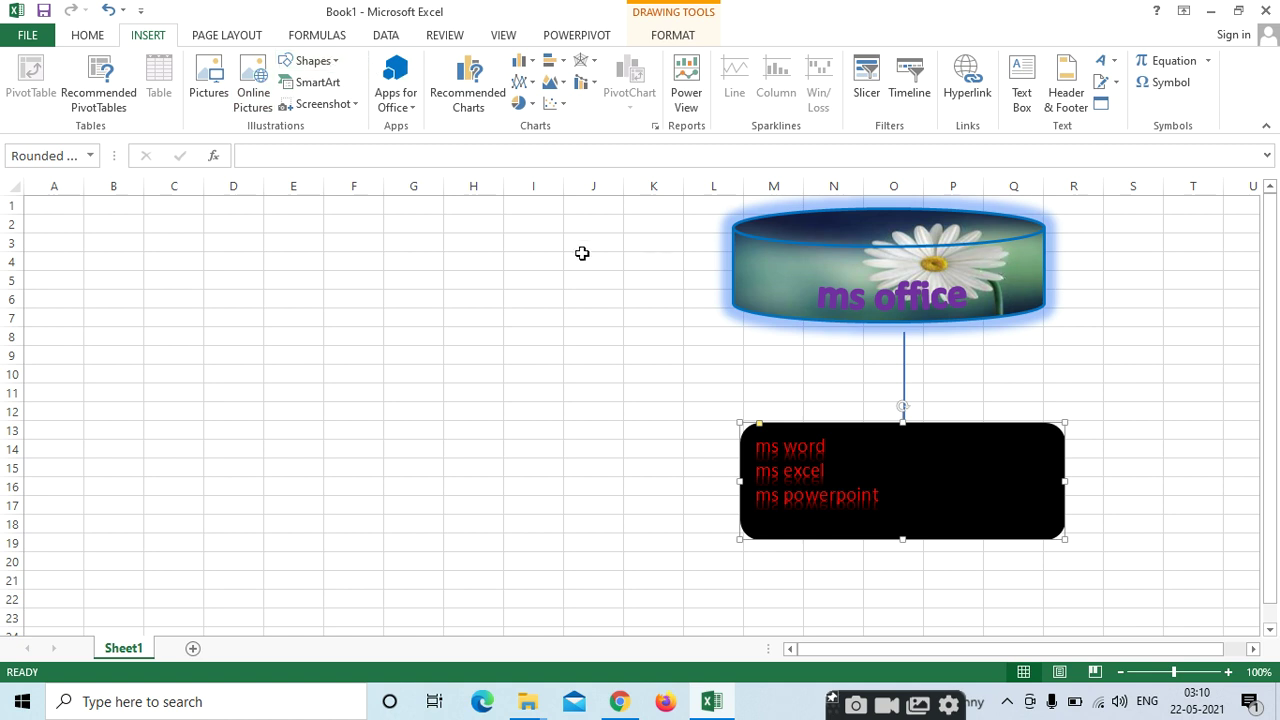
click(678, 36)
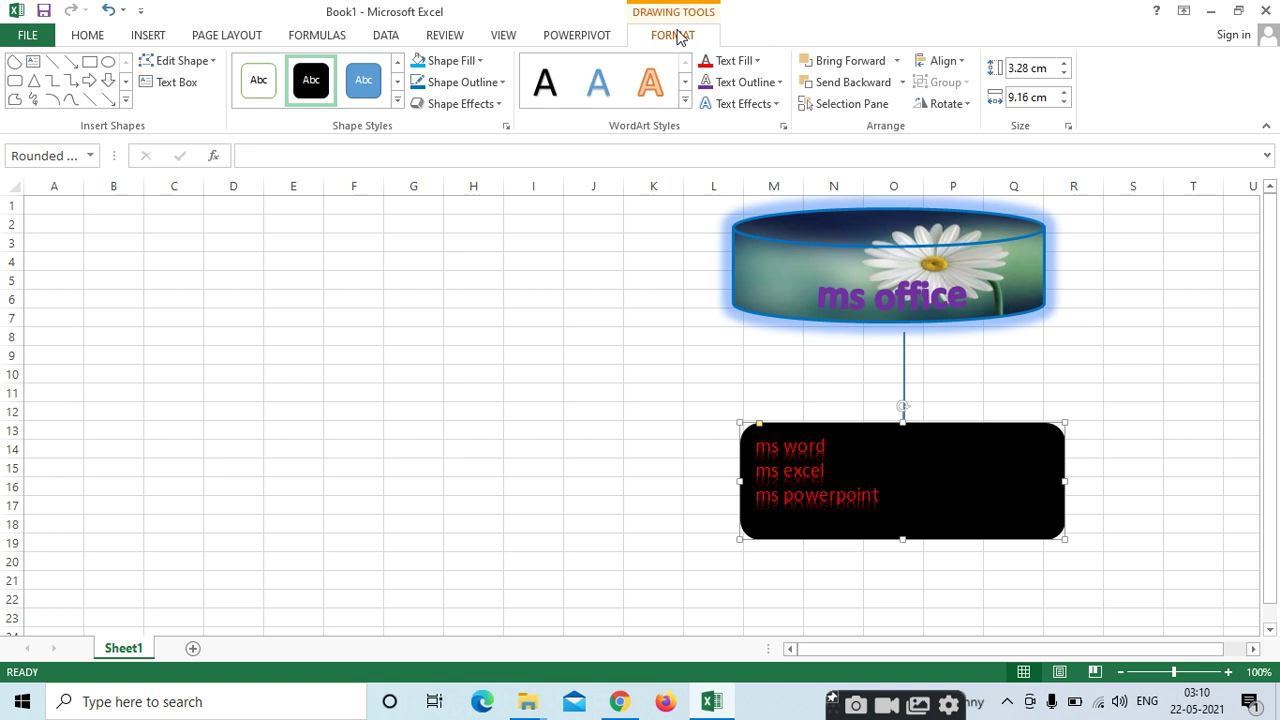
Insert a Vertical Picture List SmartArt graphic on Sheet1 and add a new worksheet to the workbook
click(150, 35)
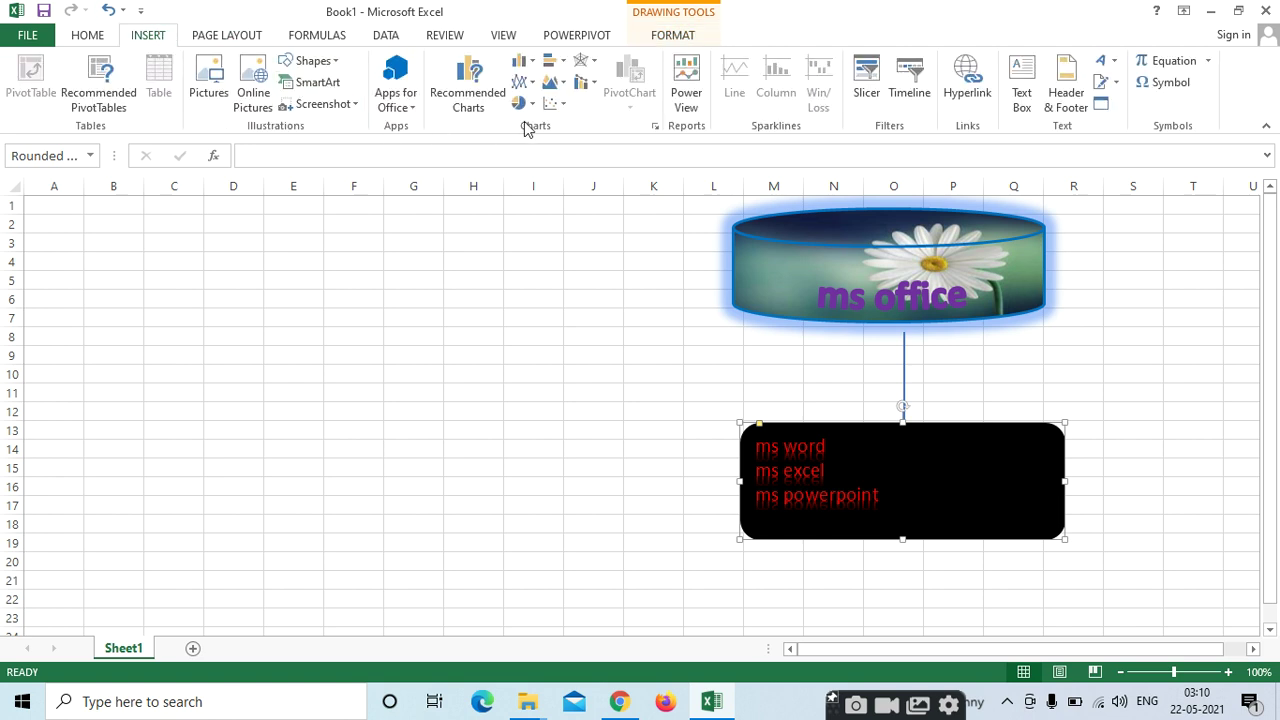
click(309, 86)
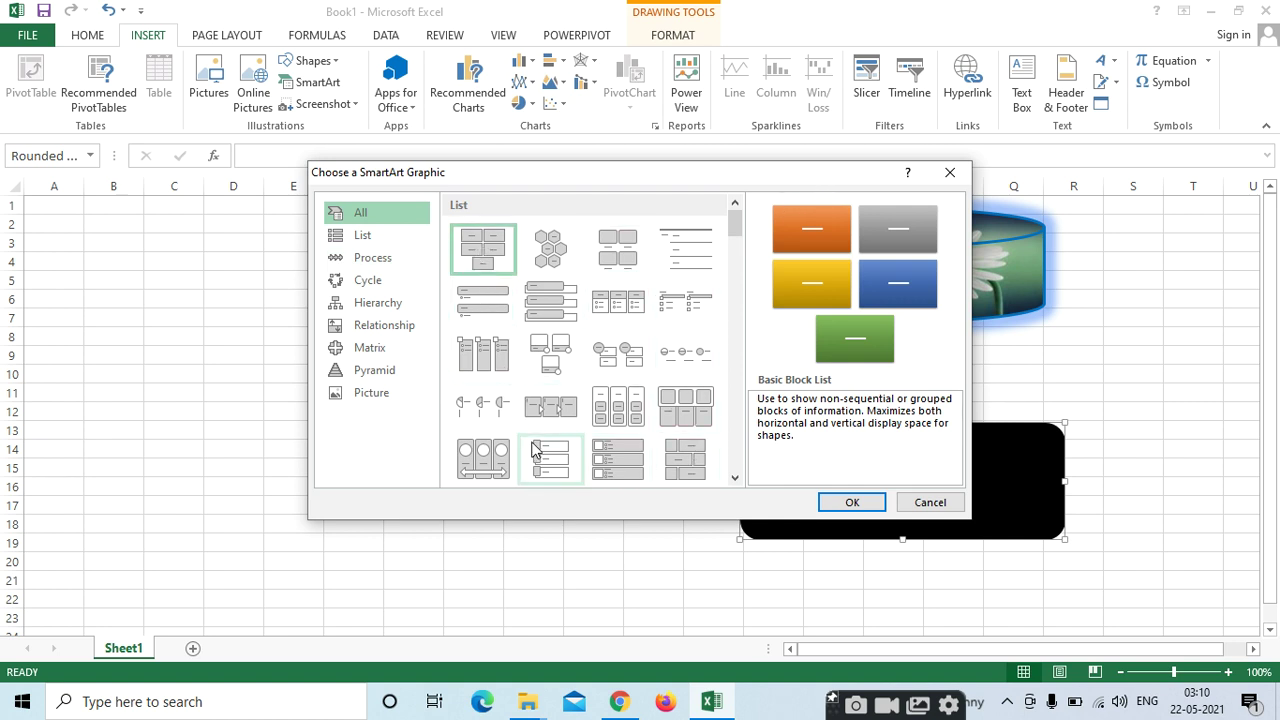
click(606, 461)
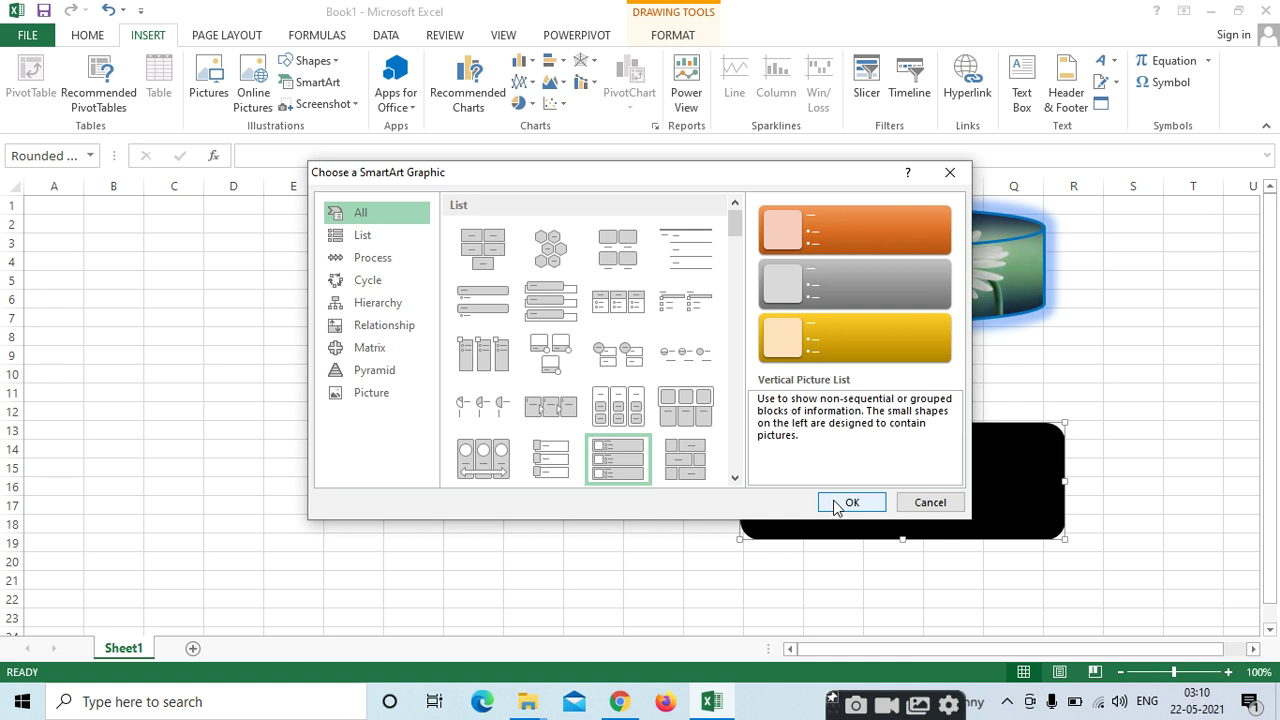
click(852, 502)
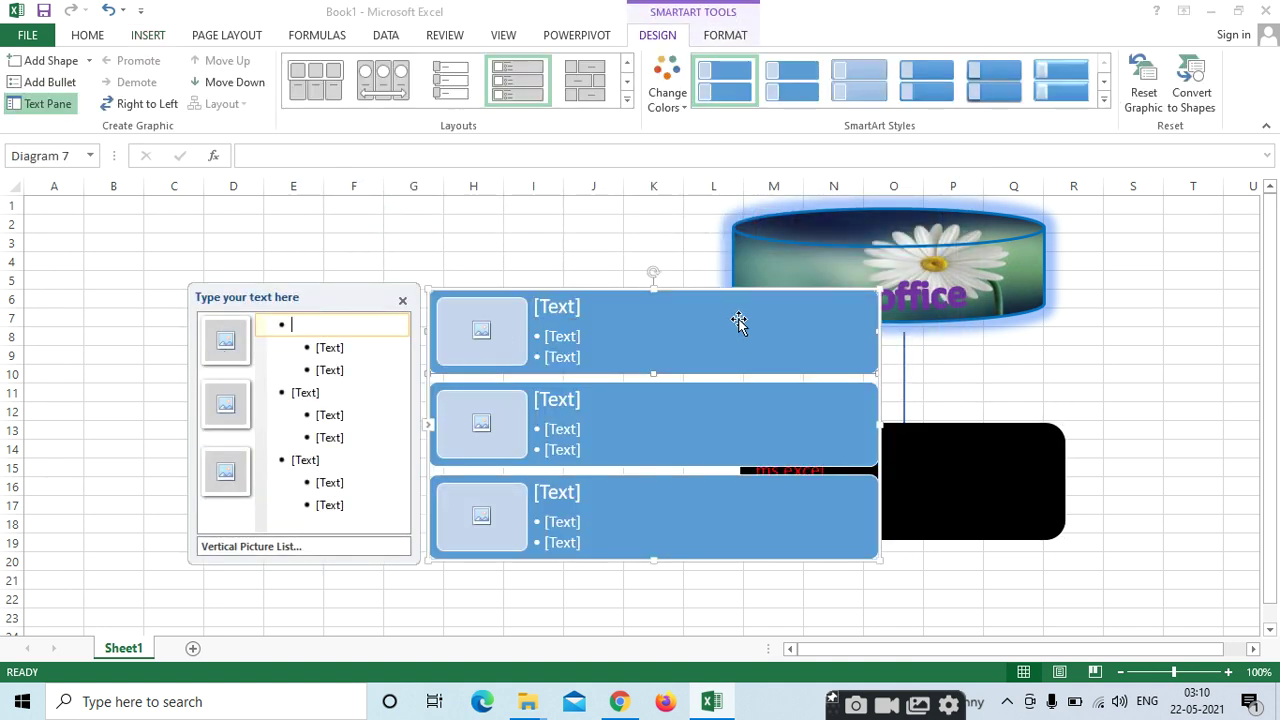
click(193, 648)
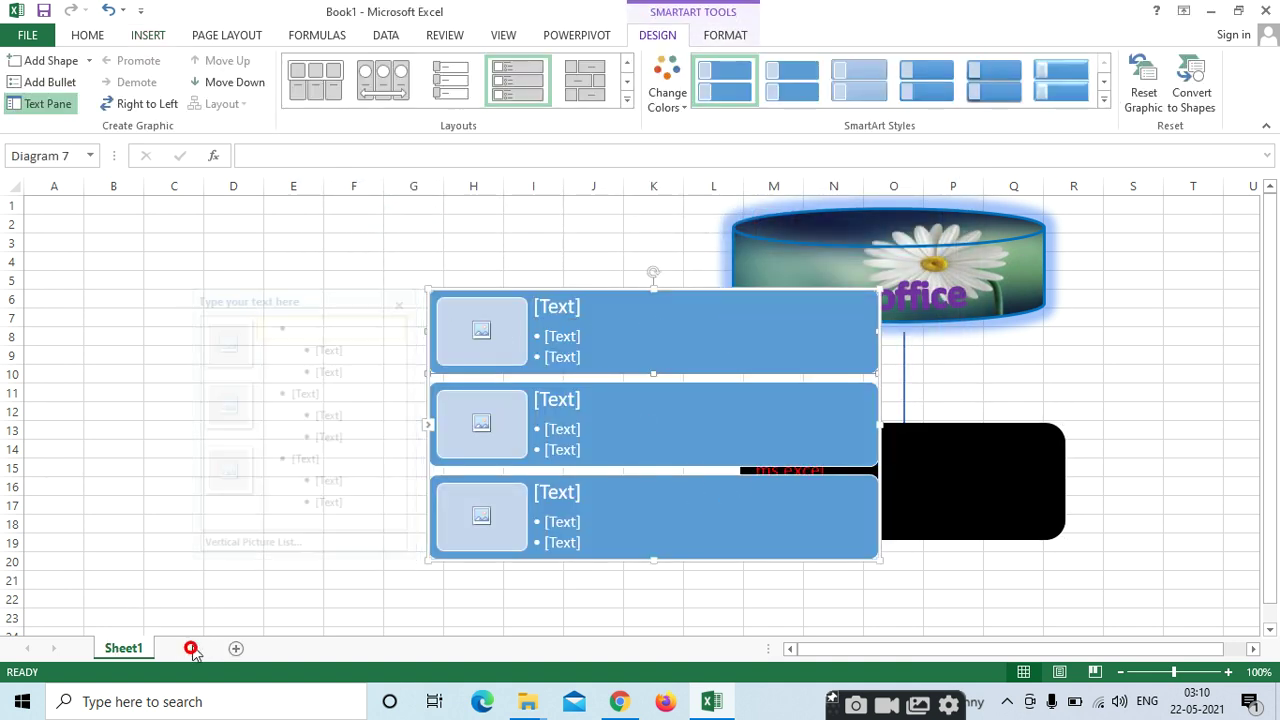
Try inserting a Vertical Chevron List SmartArt graphic on Sheet2, and undo the insertion
click(137, 40)
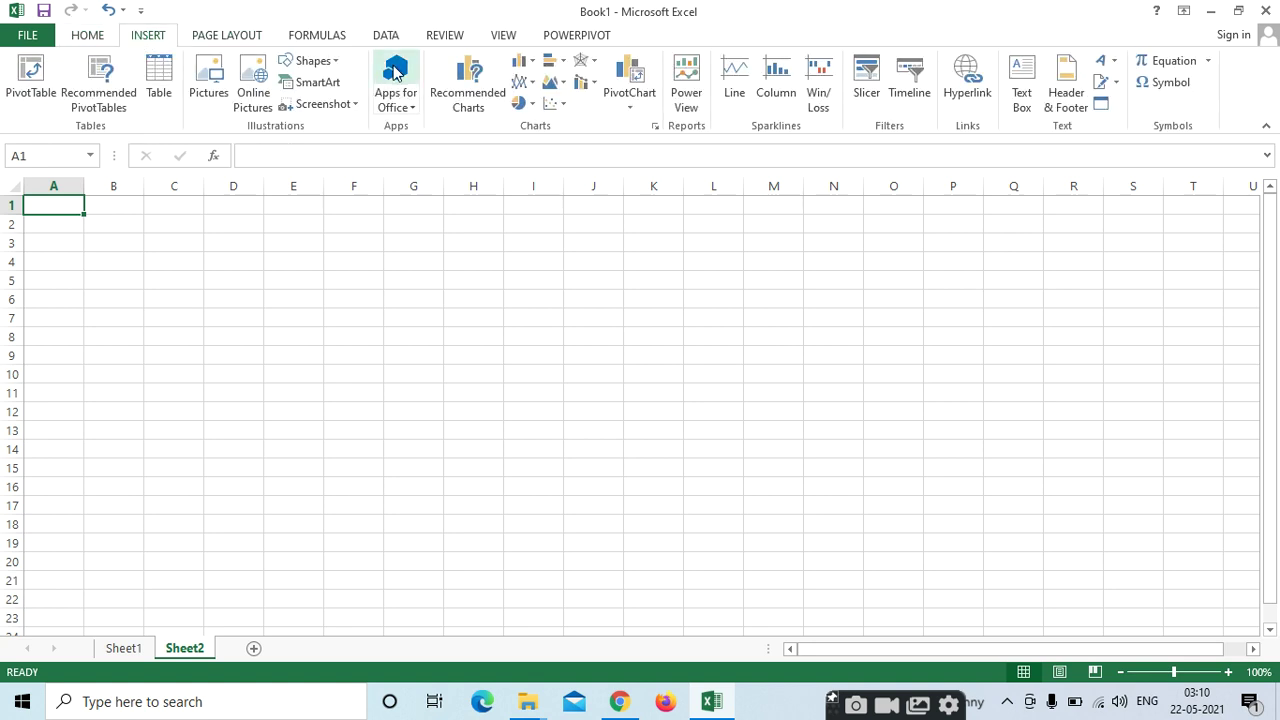
click(331, 83)
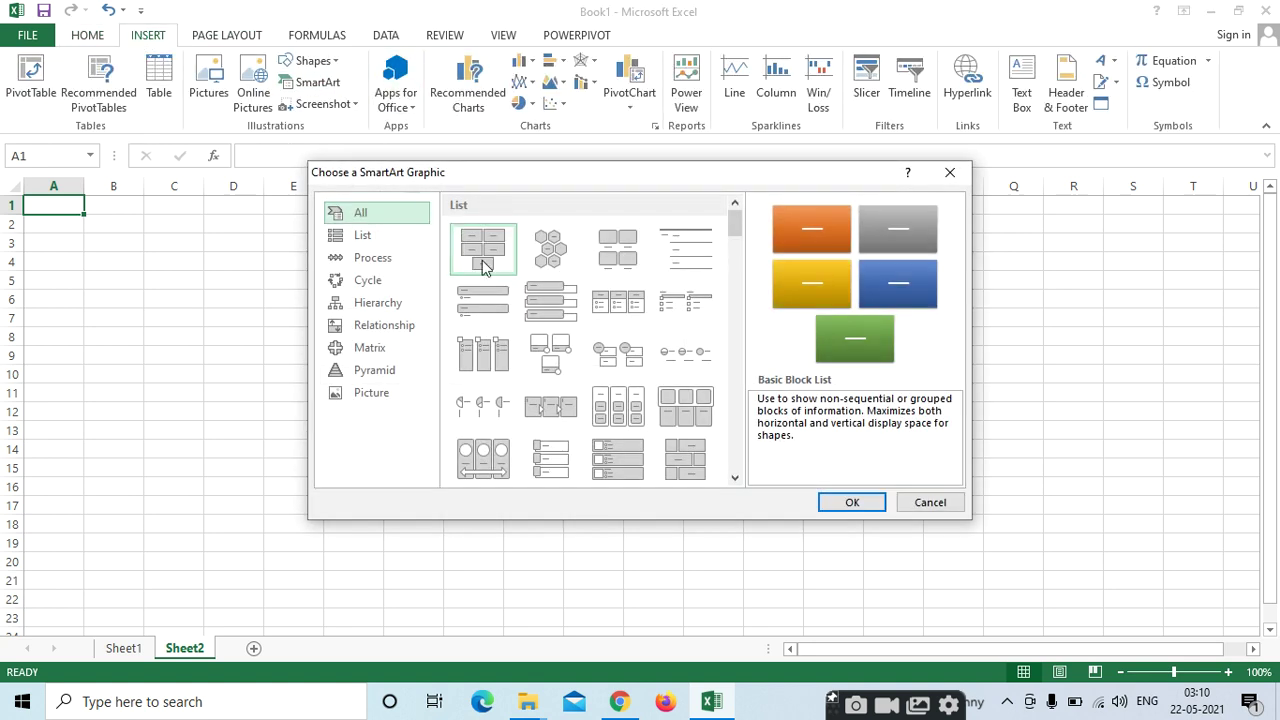
drag(735, 228, 736, 292)
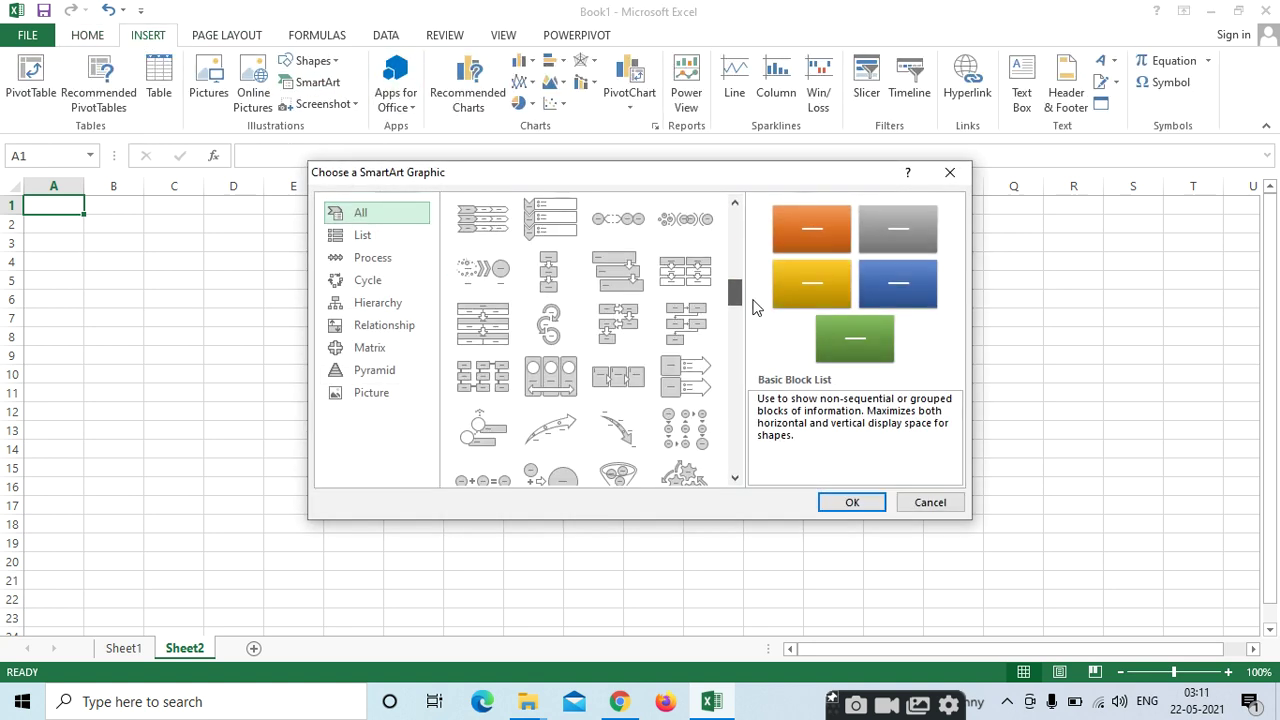
click(548, 217)
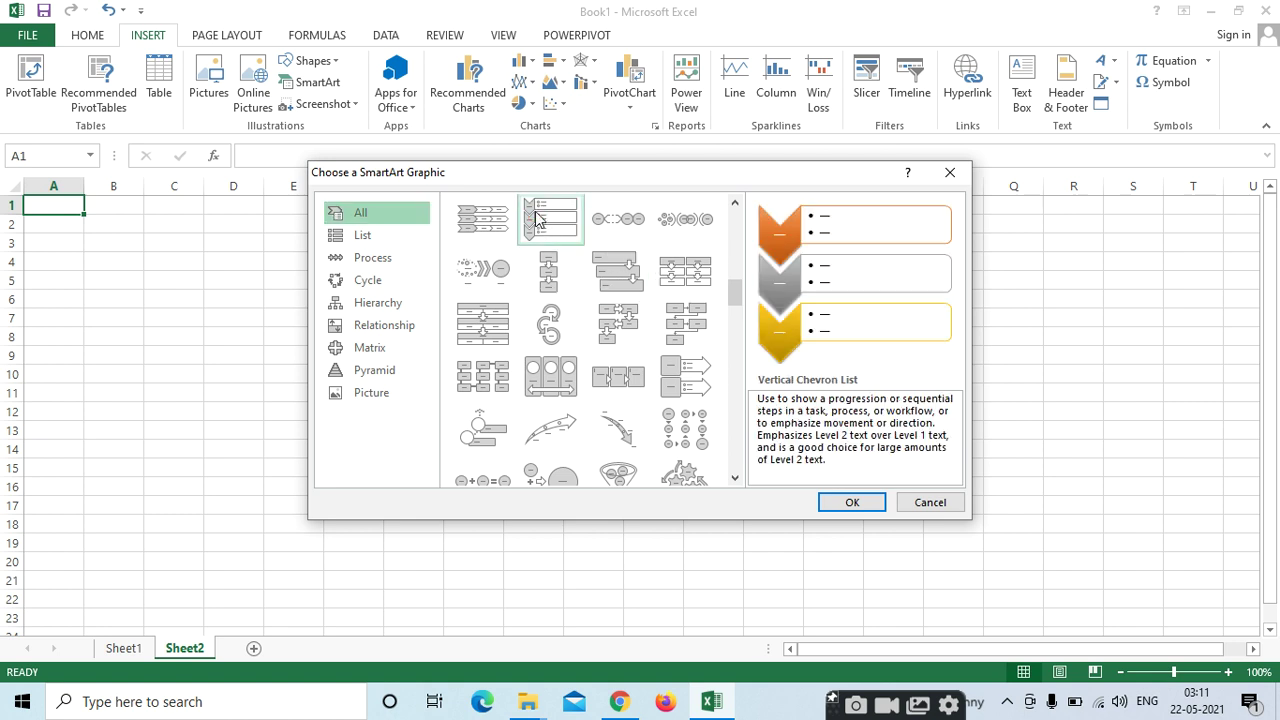
click(852, 502)
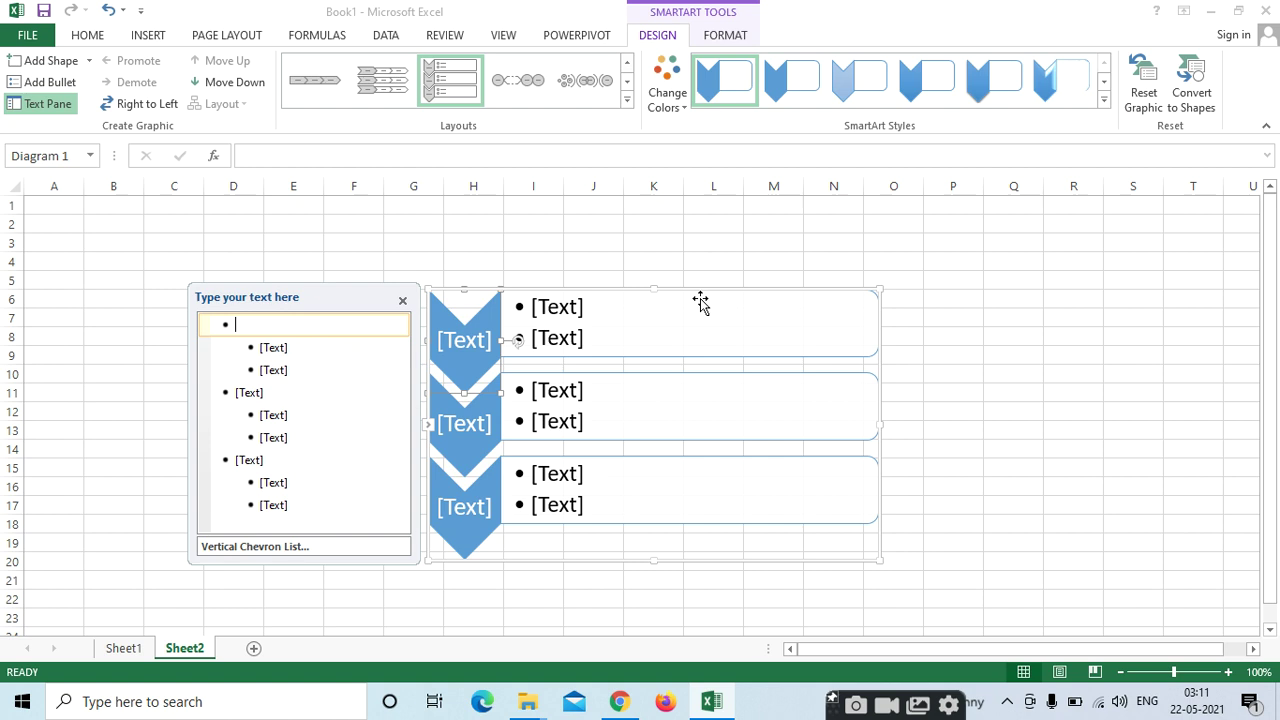
key(ctrl+z)
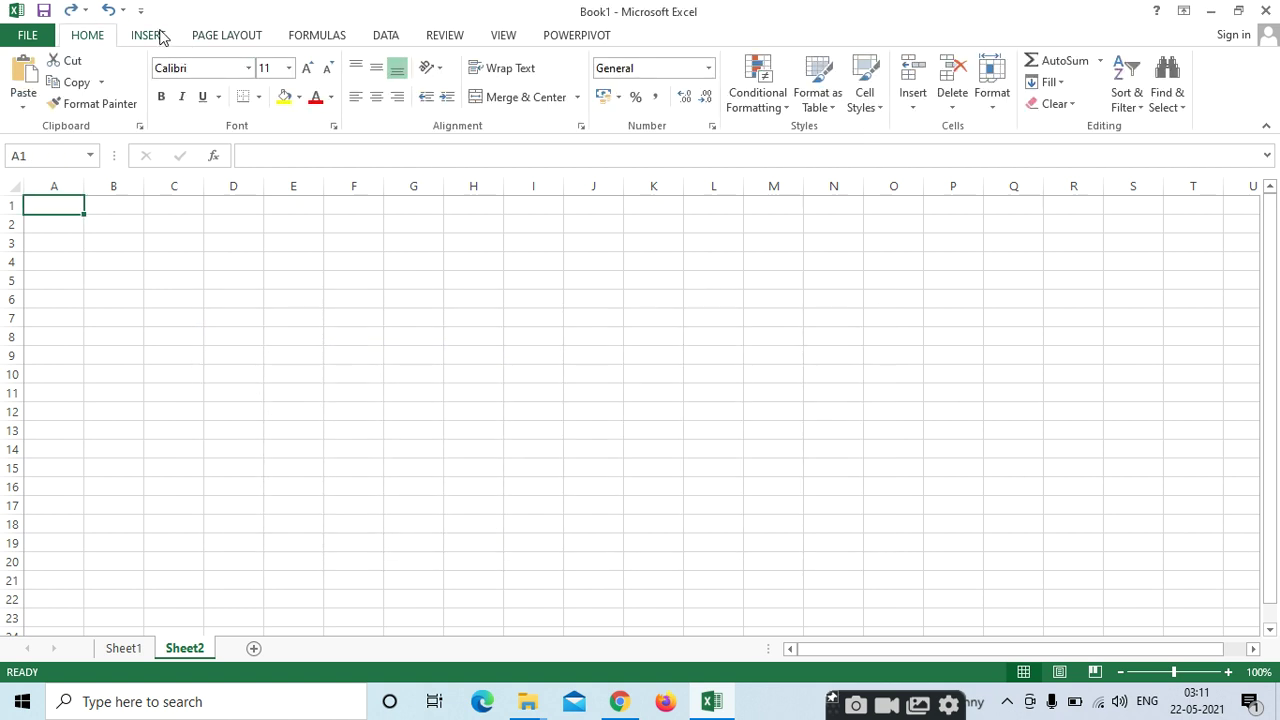
Insert a Horizontal Picture List SmartArt graphic on Sheet2
click(157, 36)
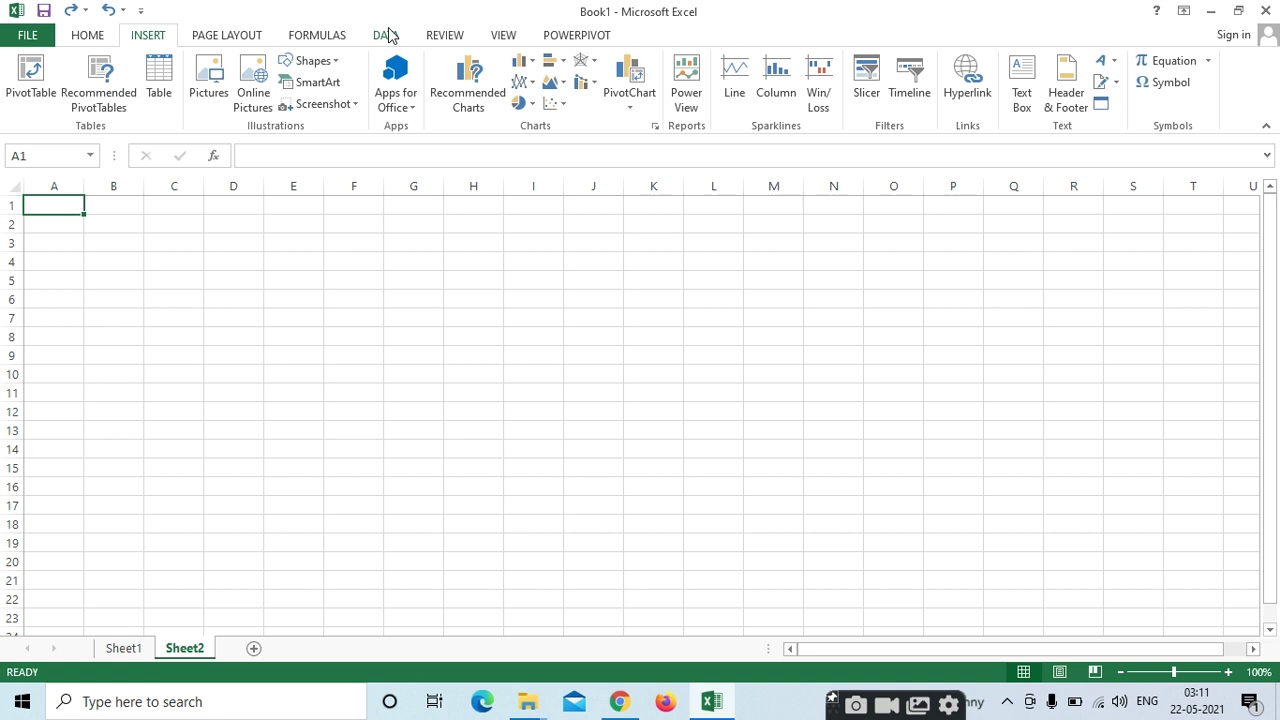
click(312, 82)
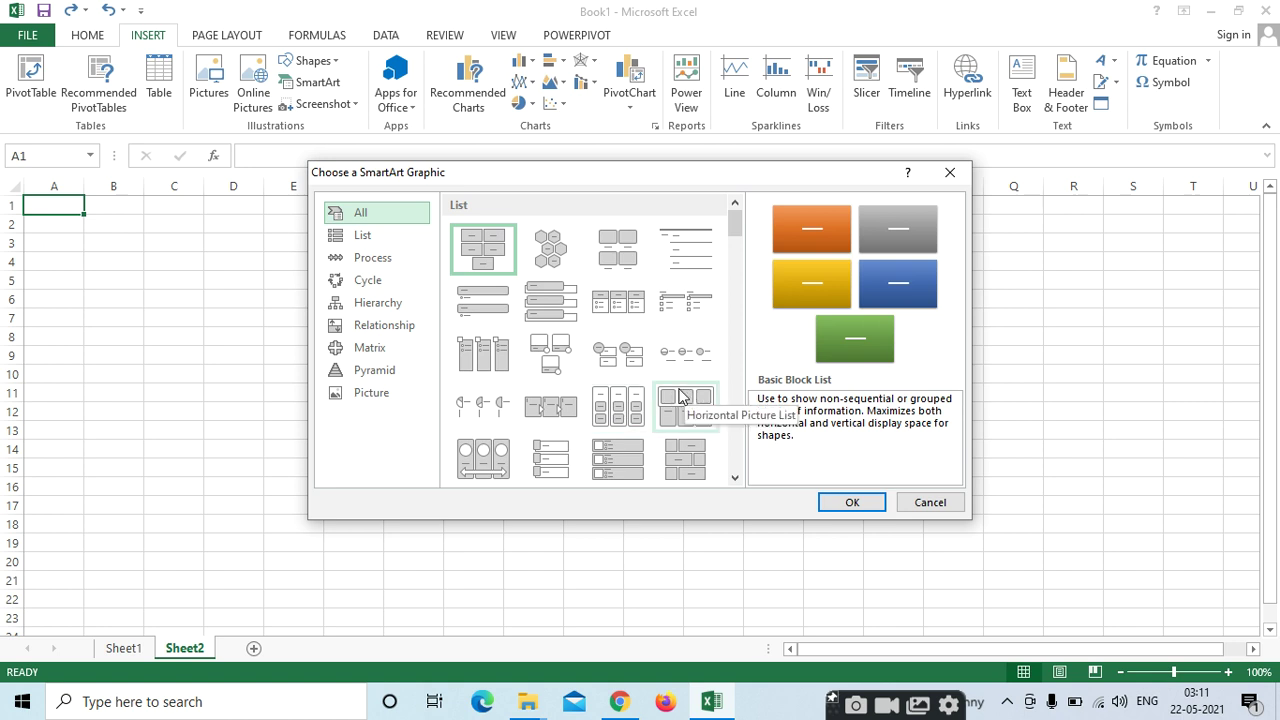
scroll(679, 396, down, 3)
click(680, 255)
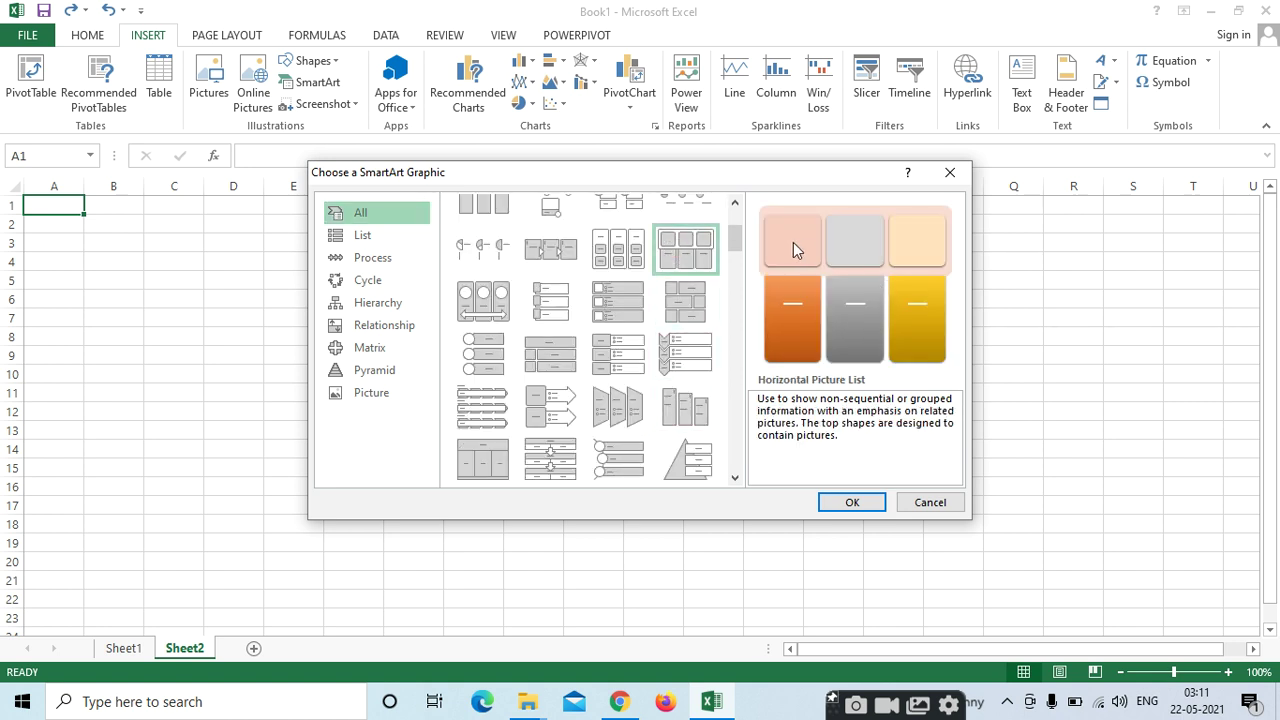
click(851, 501)
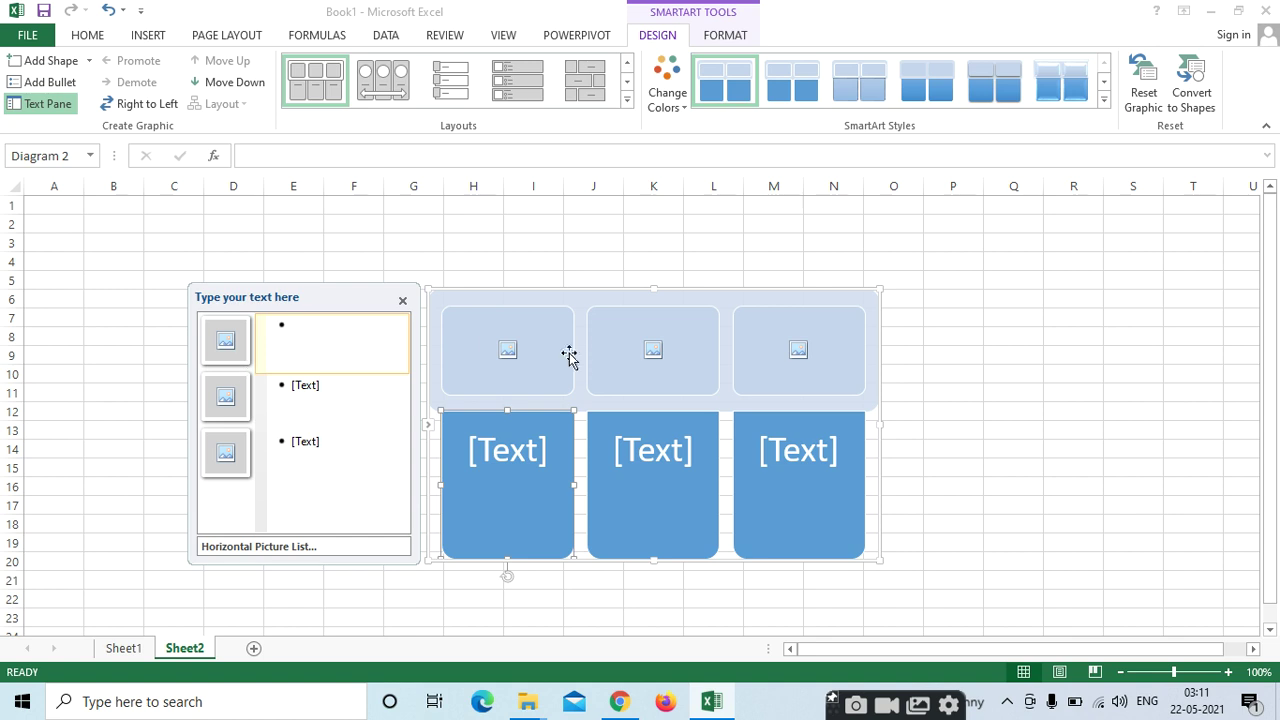
Try adding a picture to the first placeholder of the Horizontal Picture List, and undo the graphic's insertion
click(508, 349)
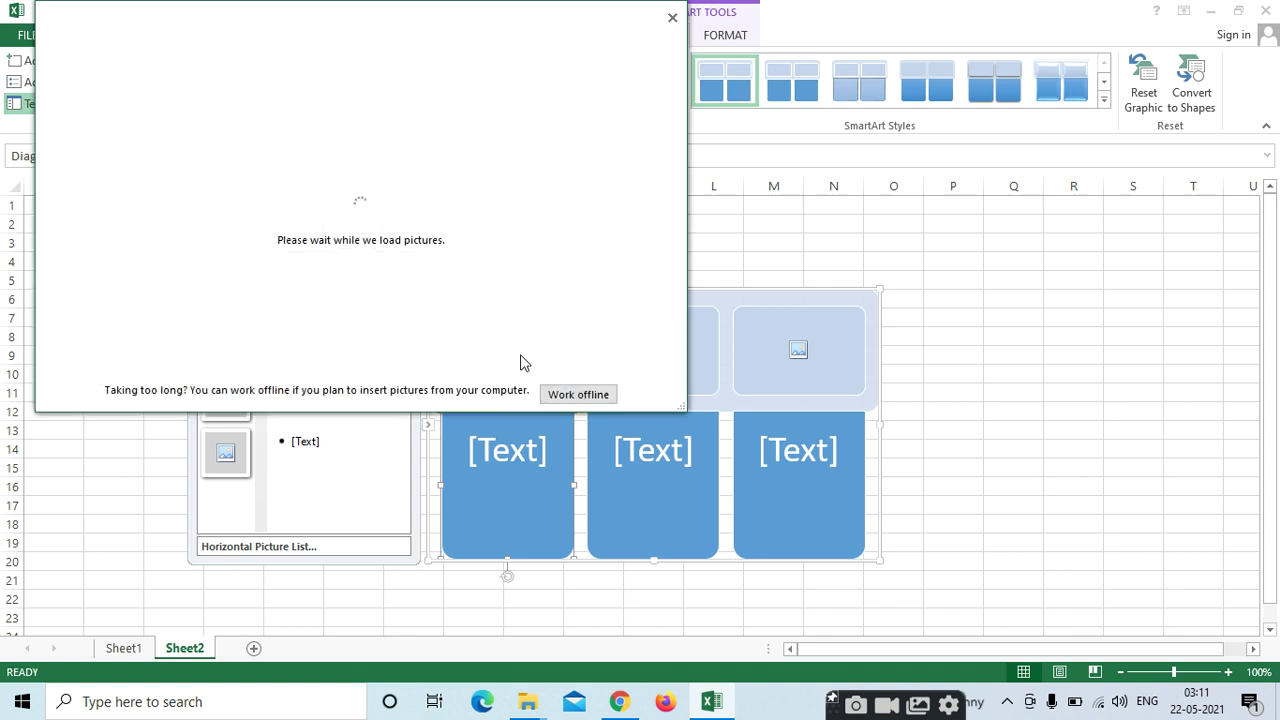
click(672, 17)
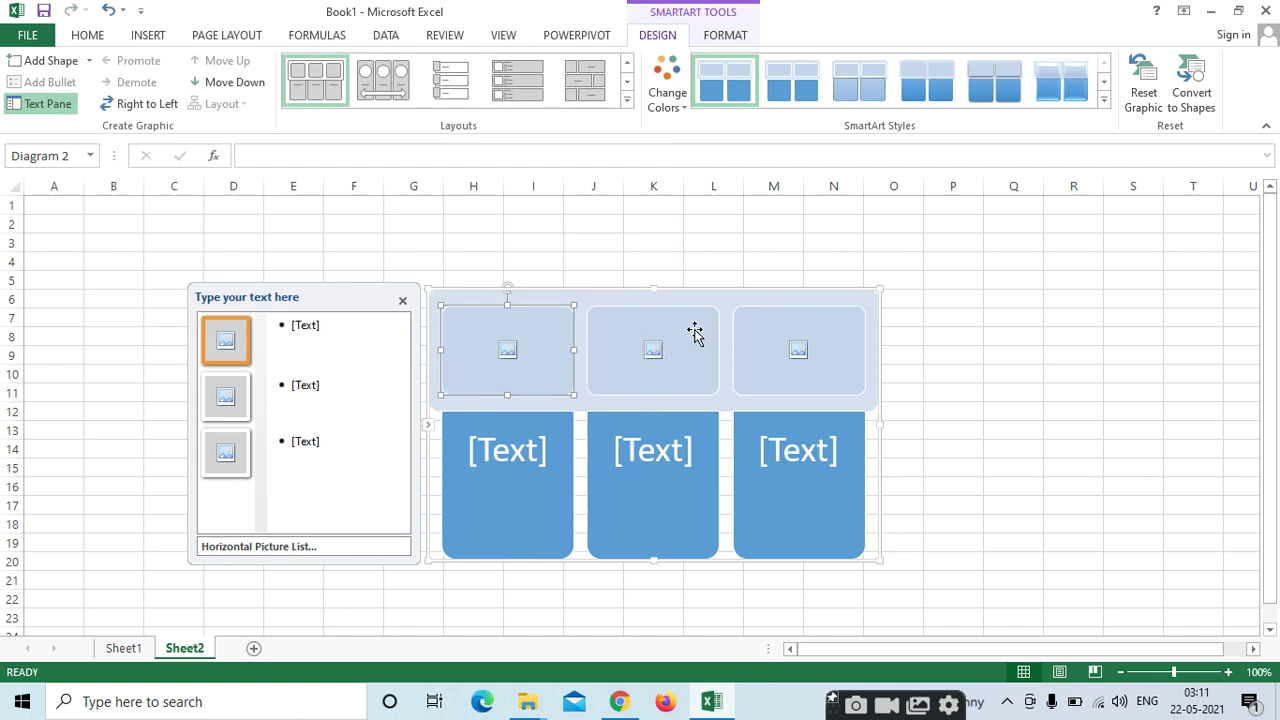
key(ctrl+z)
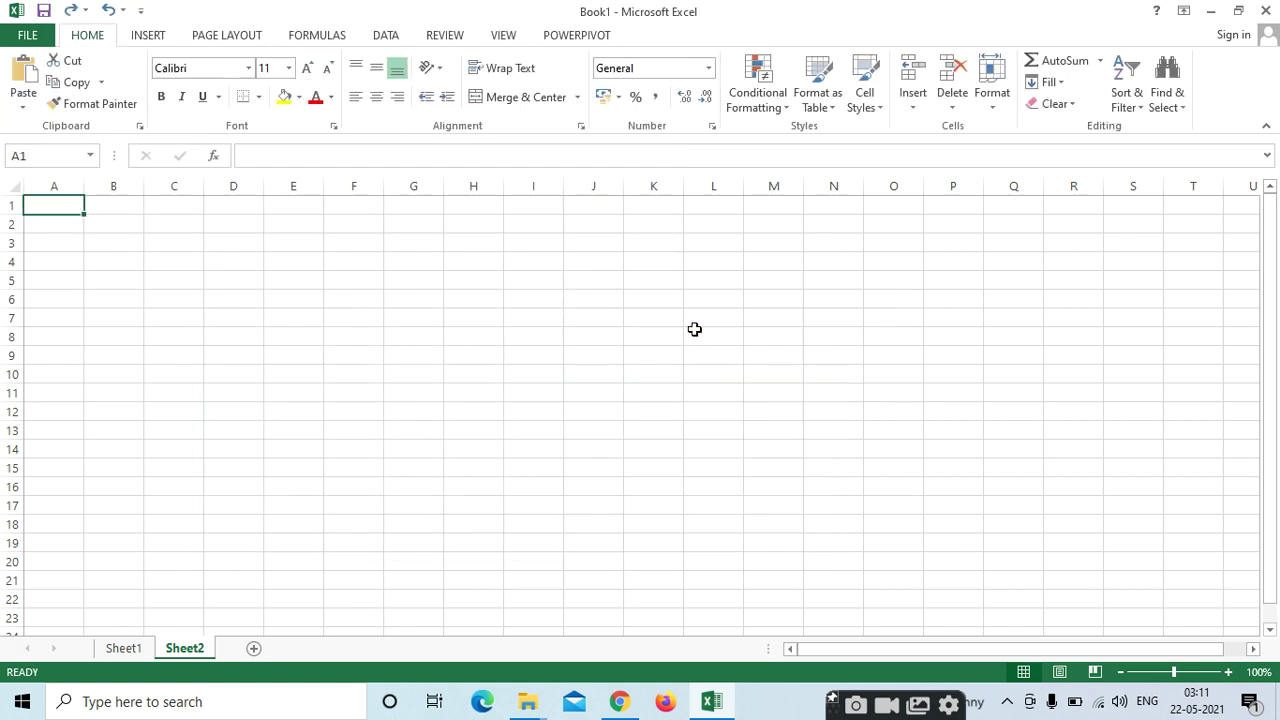
Insert a Titled Picture Accent List SmartArt graphic on Sheet2
click(152, 35)
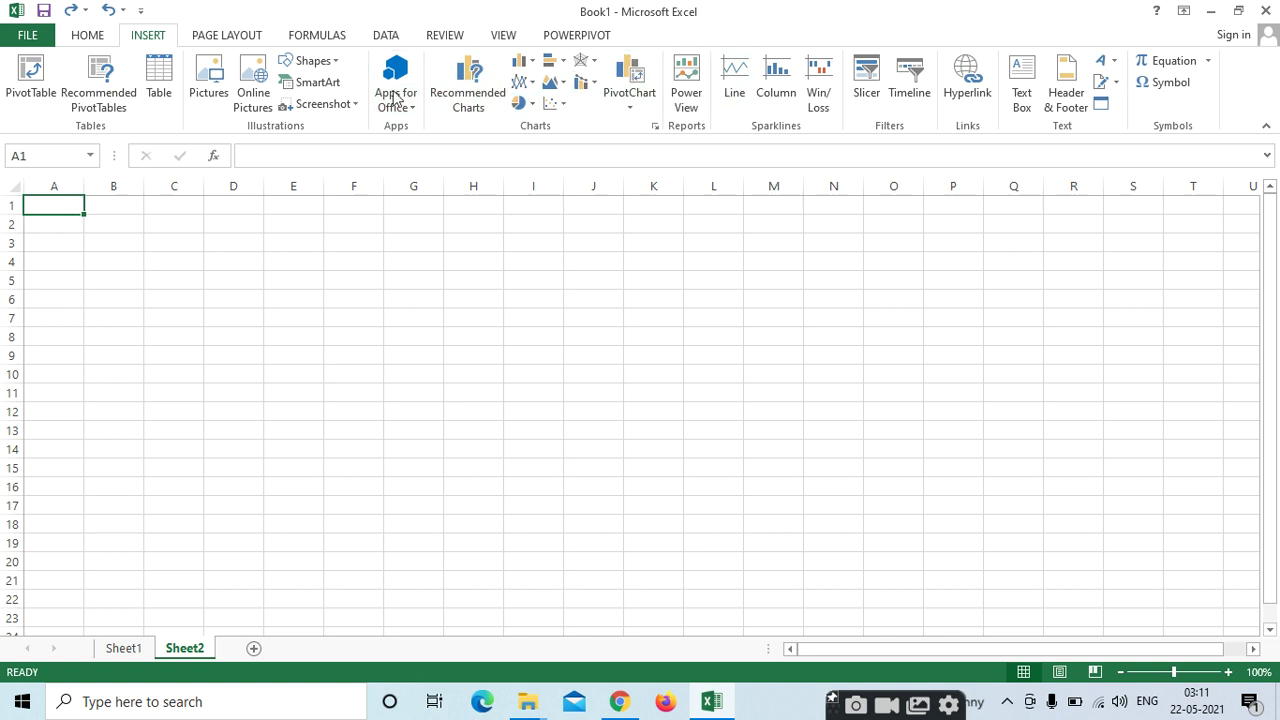
click(318, 83)
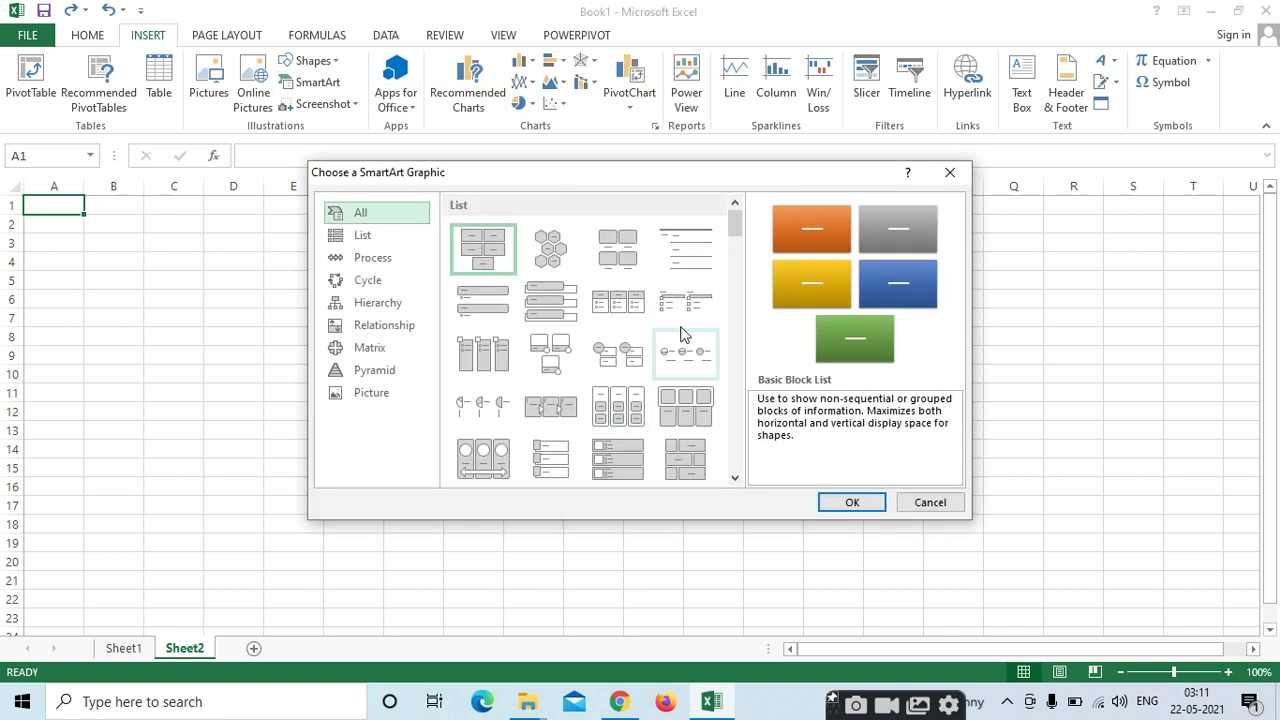
drag(733, 226, 736, 252)
click(549, 340)
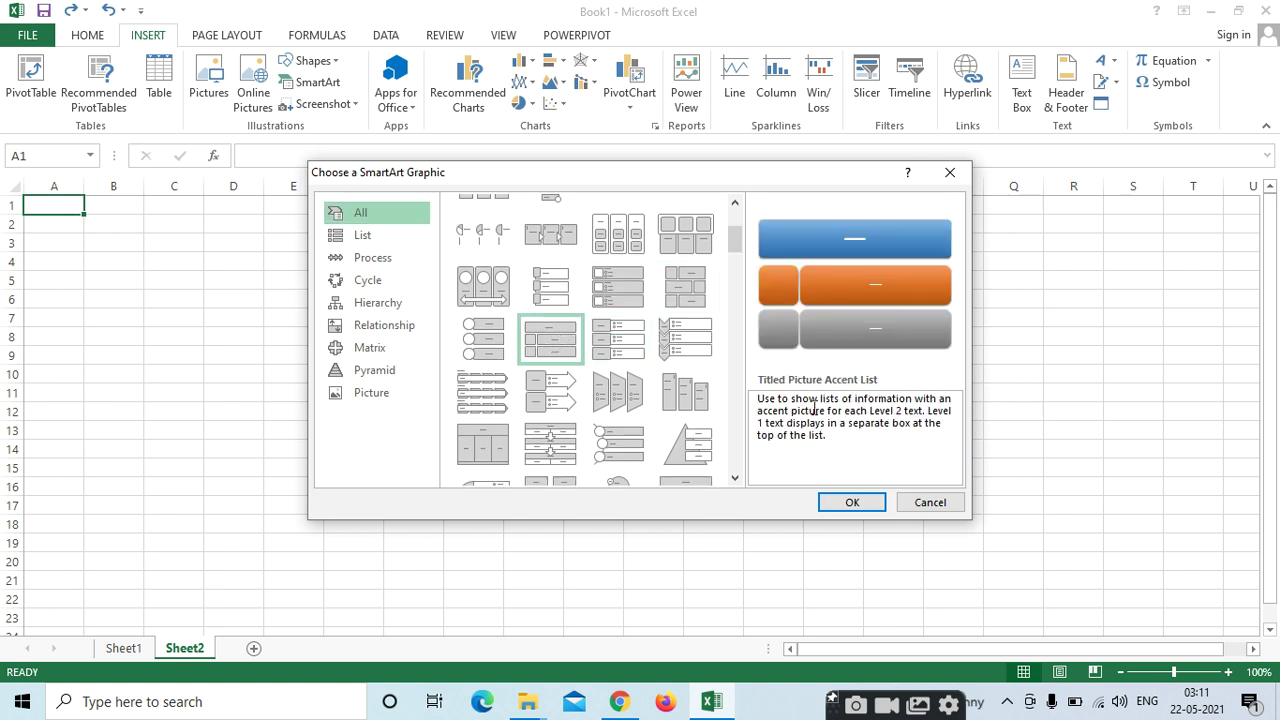
click(849, 503)
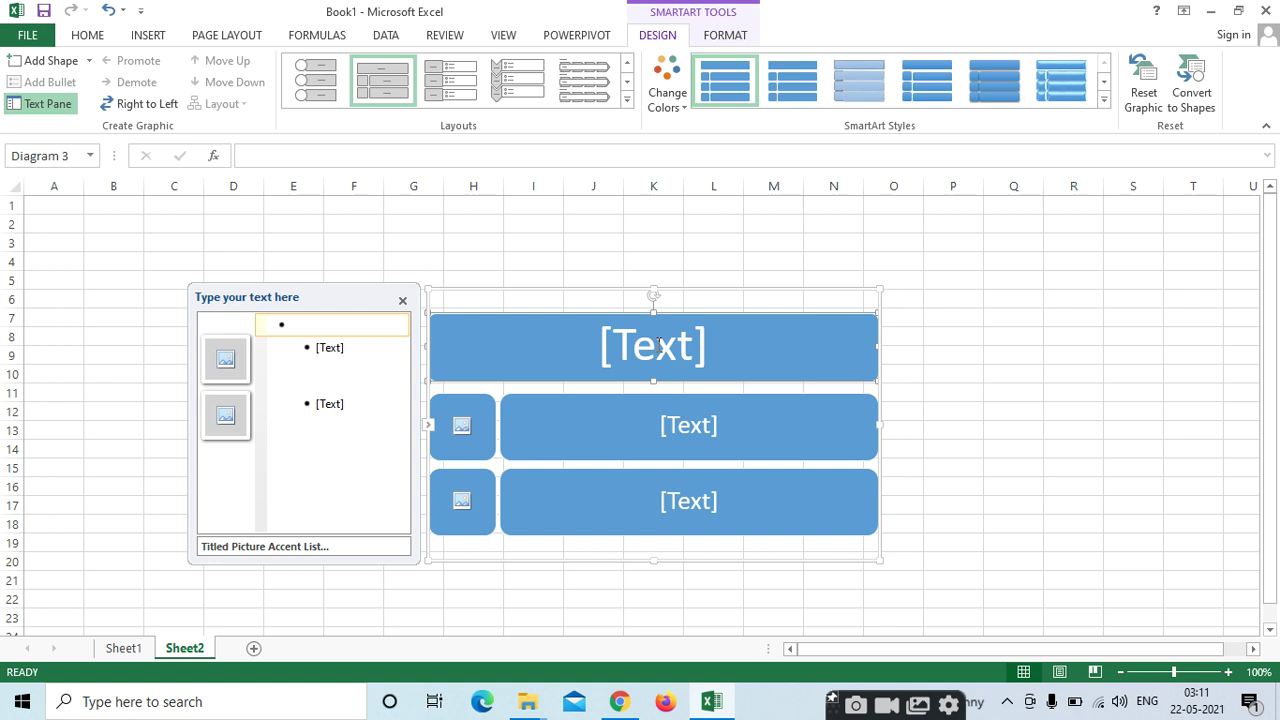
Enter ACCOUNTS as the graphic's title text and TALLY in the first text box below it
text(ACCOUN)
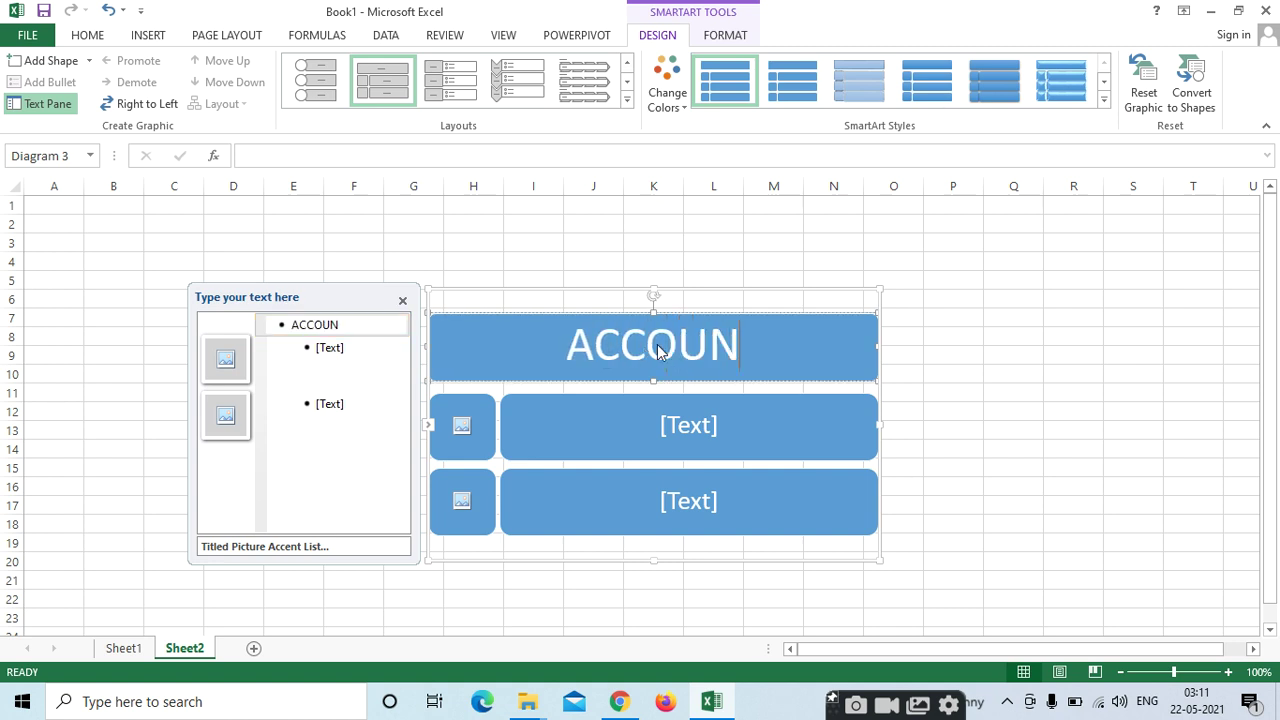
text(TS)
click(548, 434)
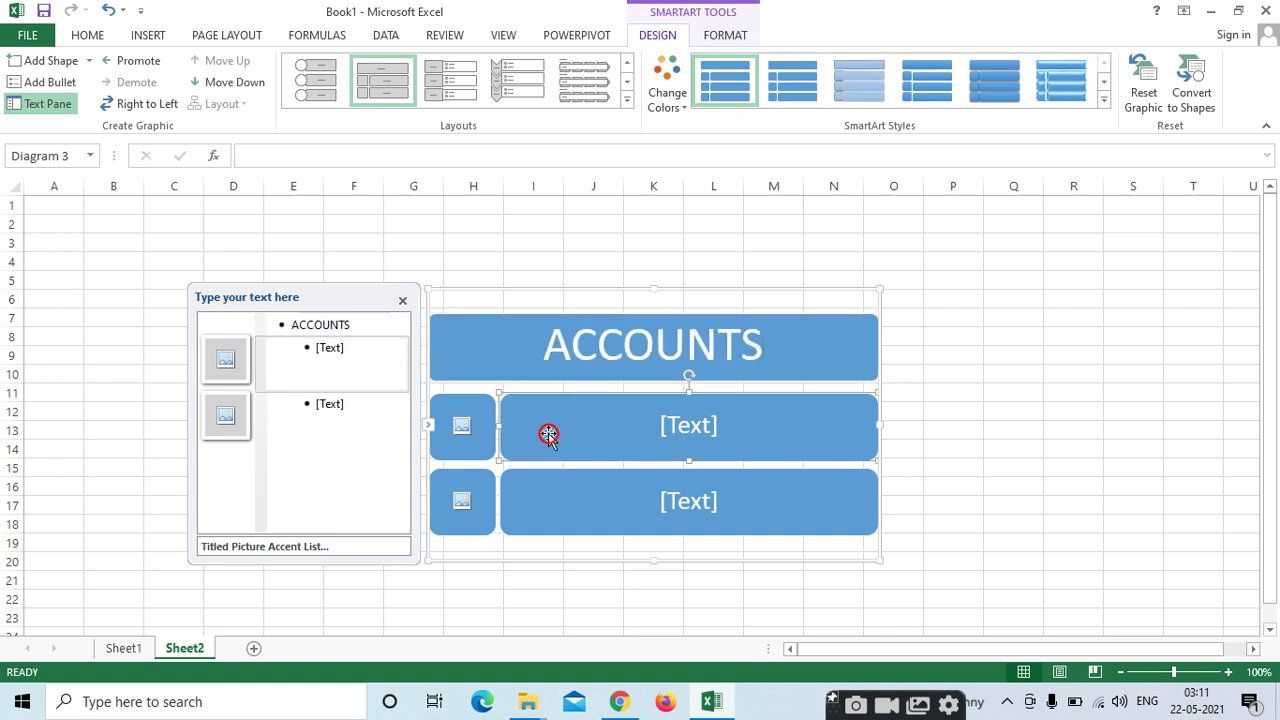
text(TALLY)
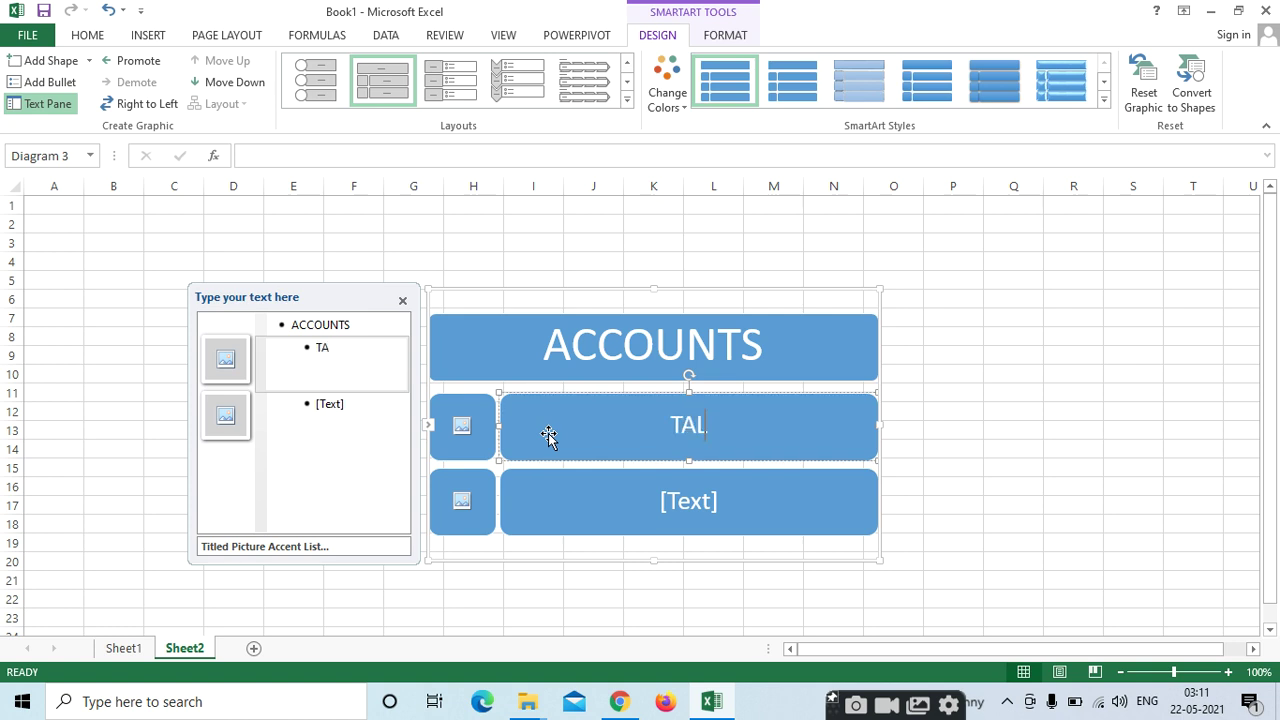
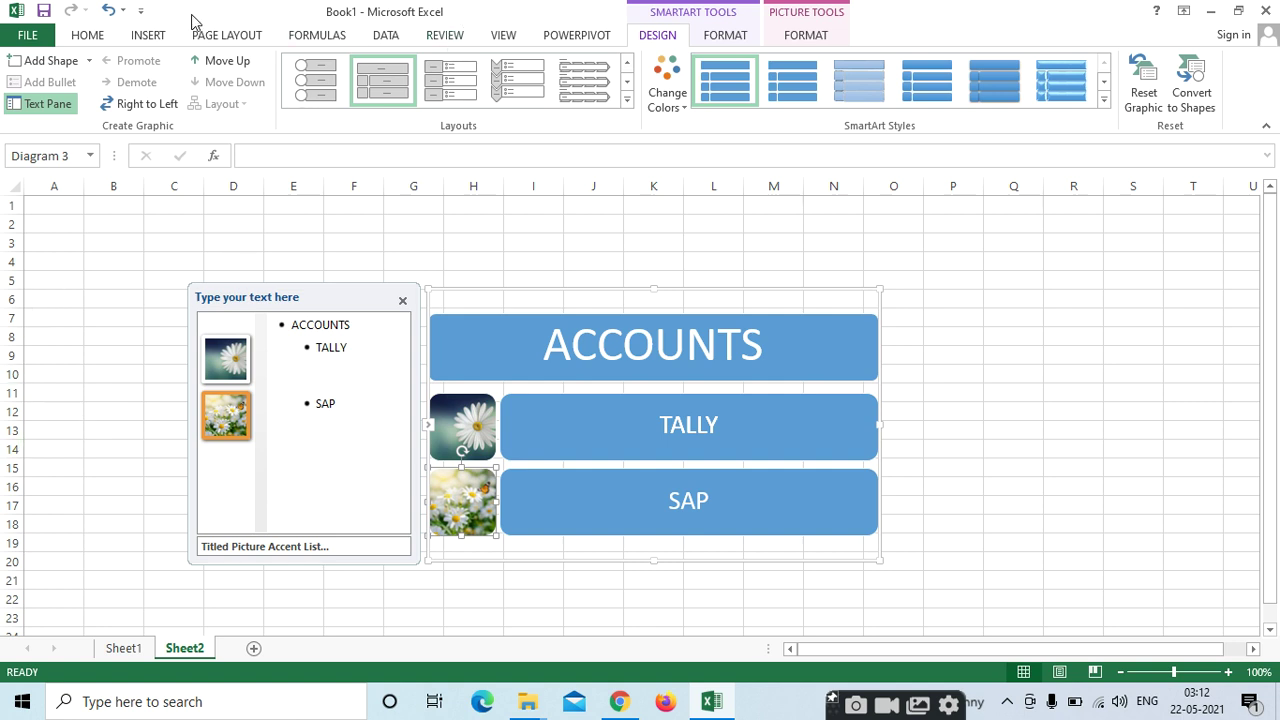
Apply a gold shape style to the ACCOUNTS title shape and fill it with standard purple
click(150, 35)
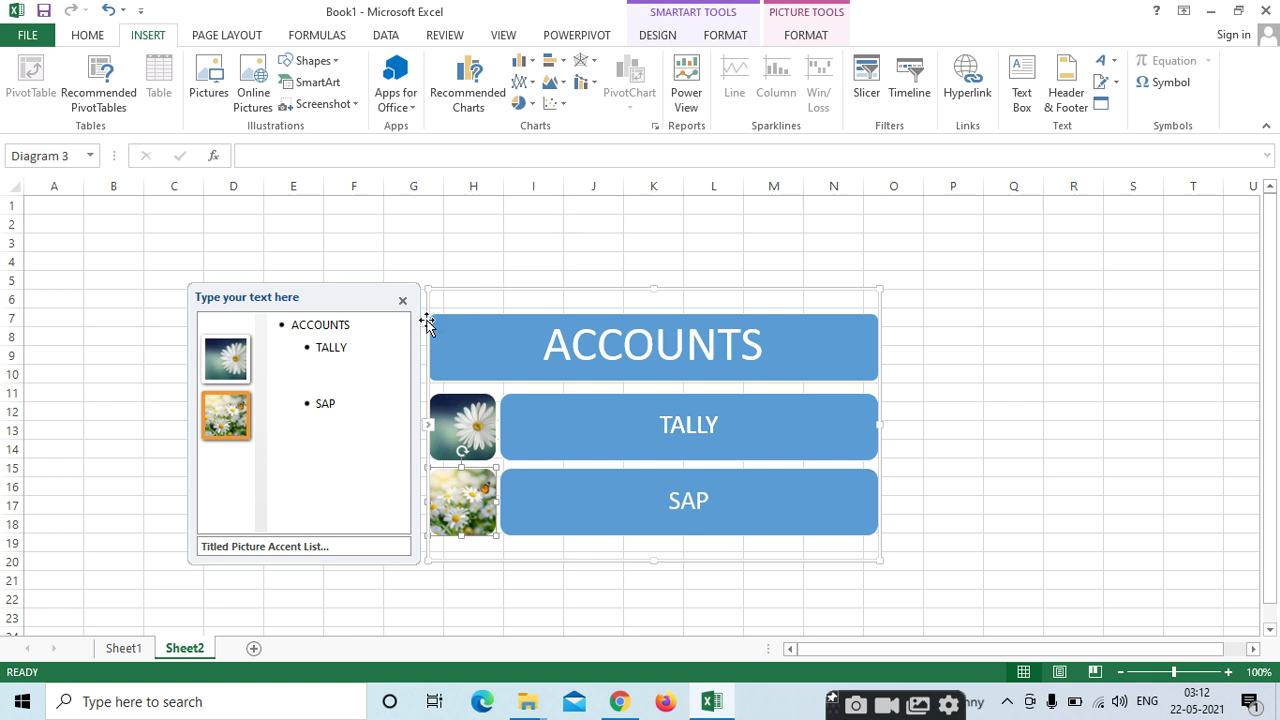
click(805, 35)
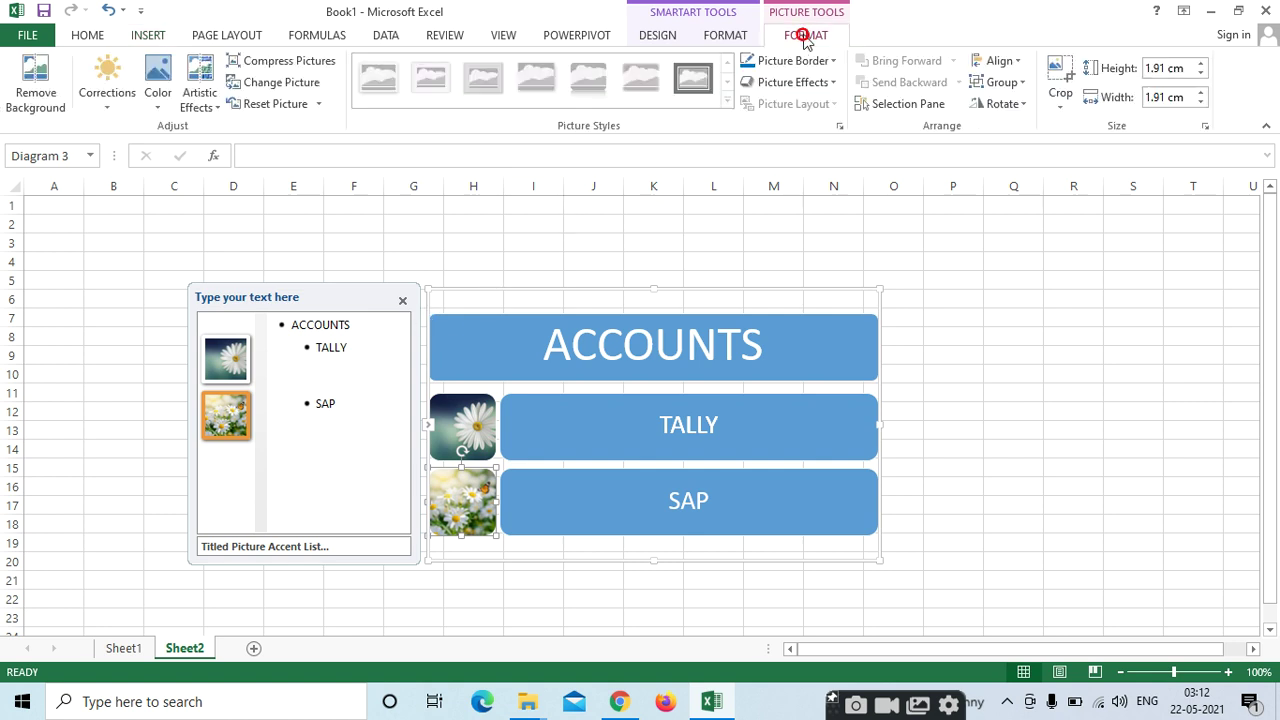
click(497, 345)
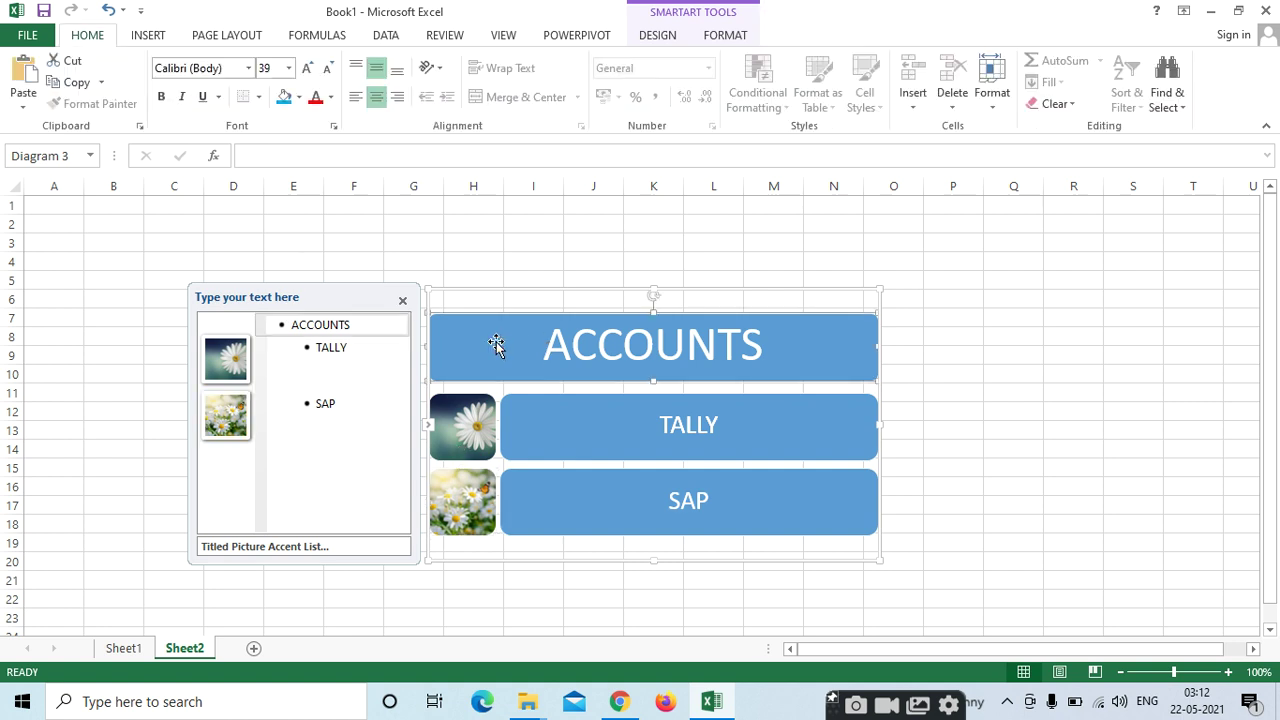
click(725, 35)
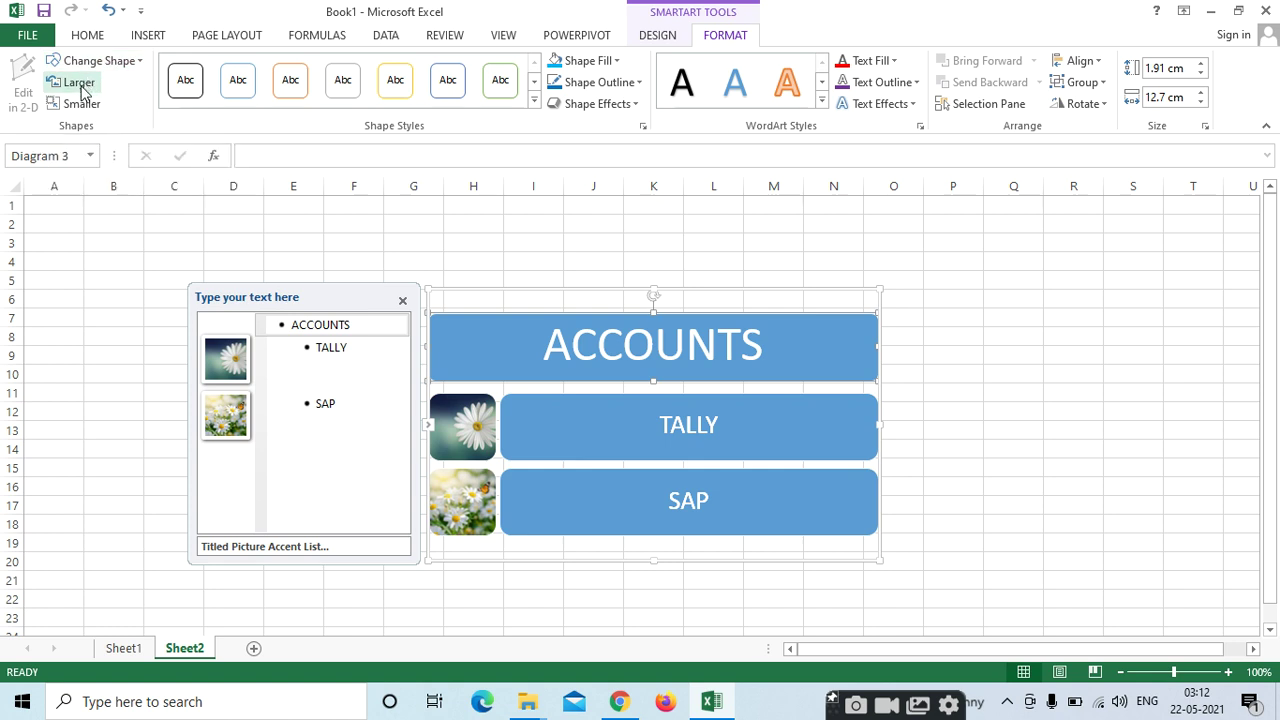
click(534, 100)
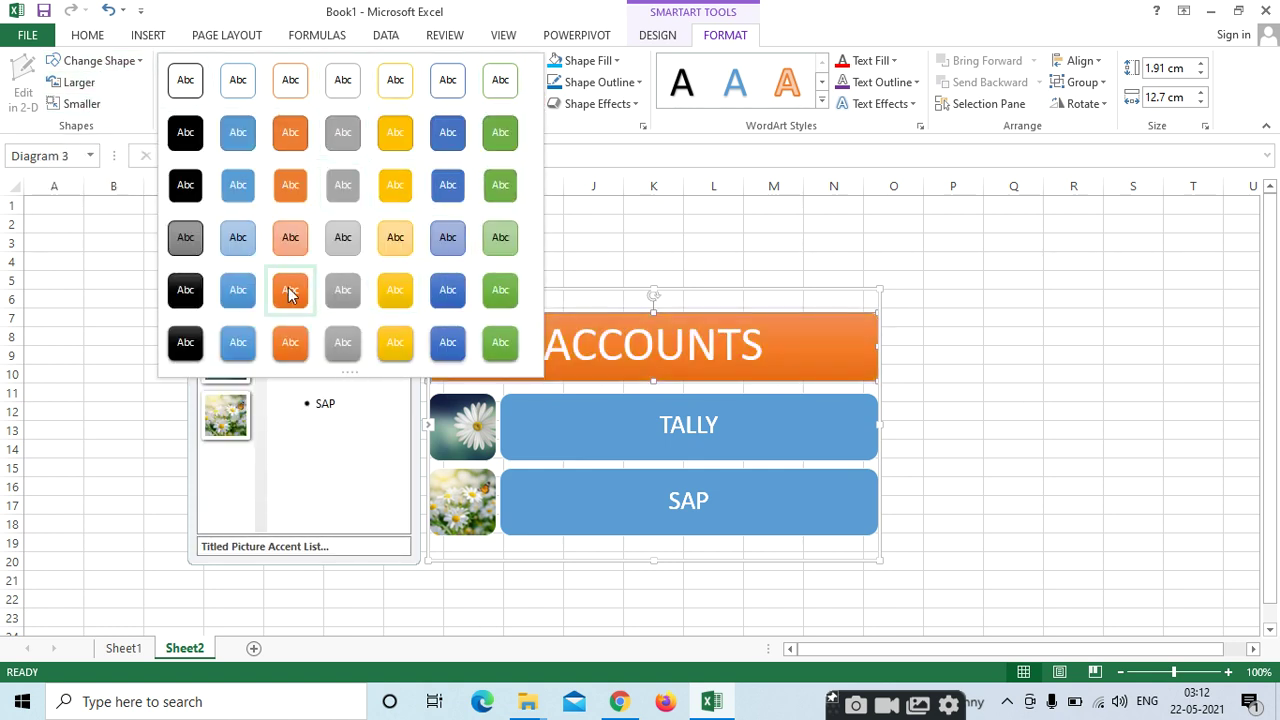
click(389, 288)
click(619, 62)
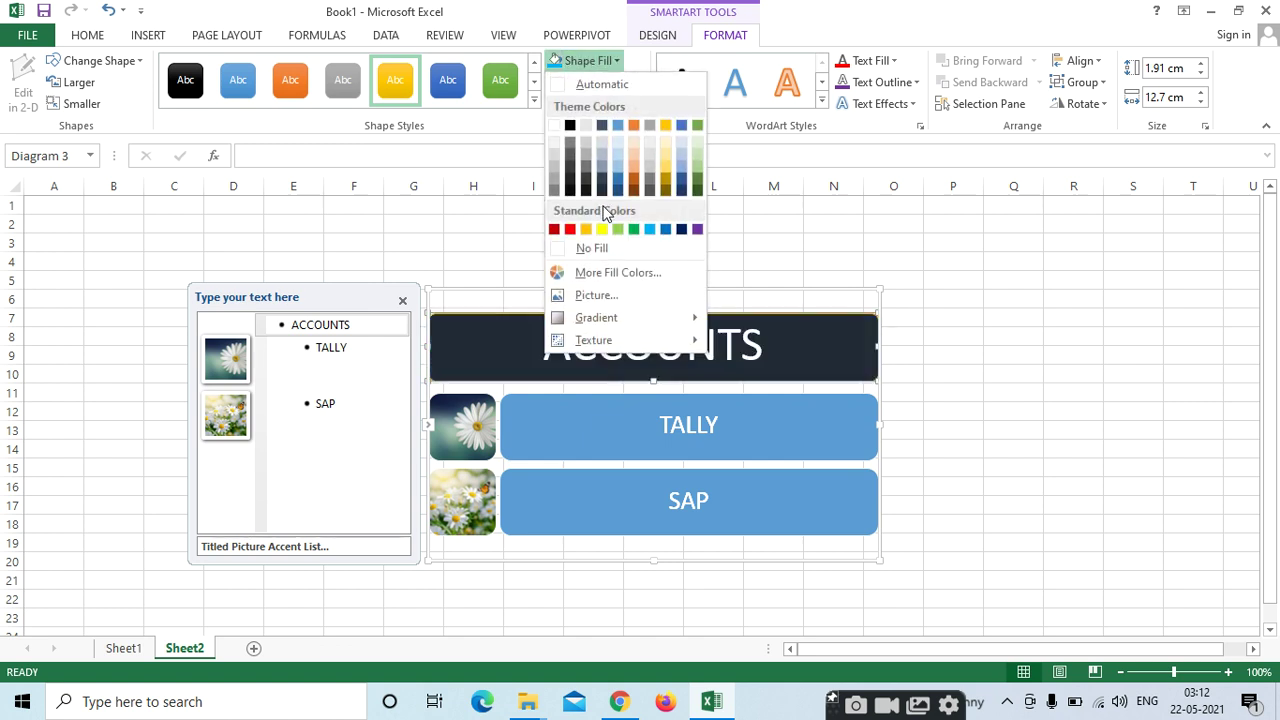
click(697, 229)
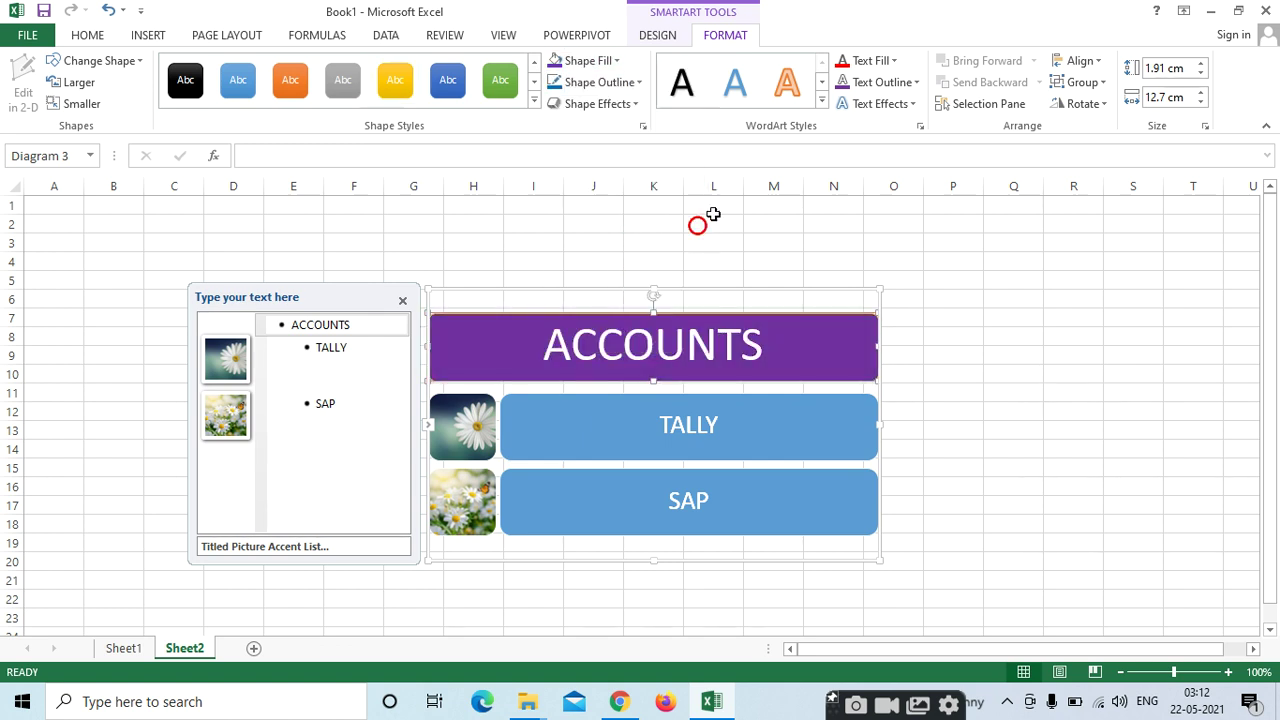
Examine the WordArt styles, text fill colors and Selection Pane available for the ACCOUNTS title
click(821, 103)
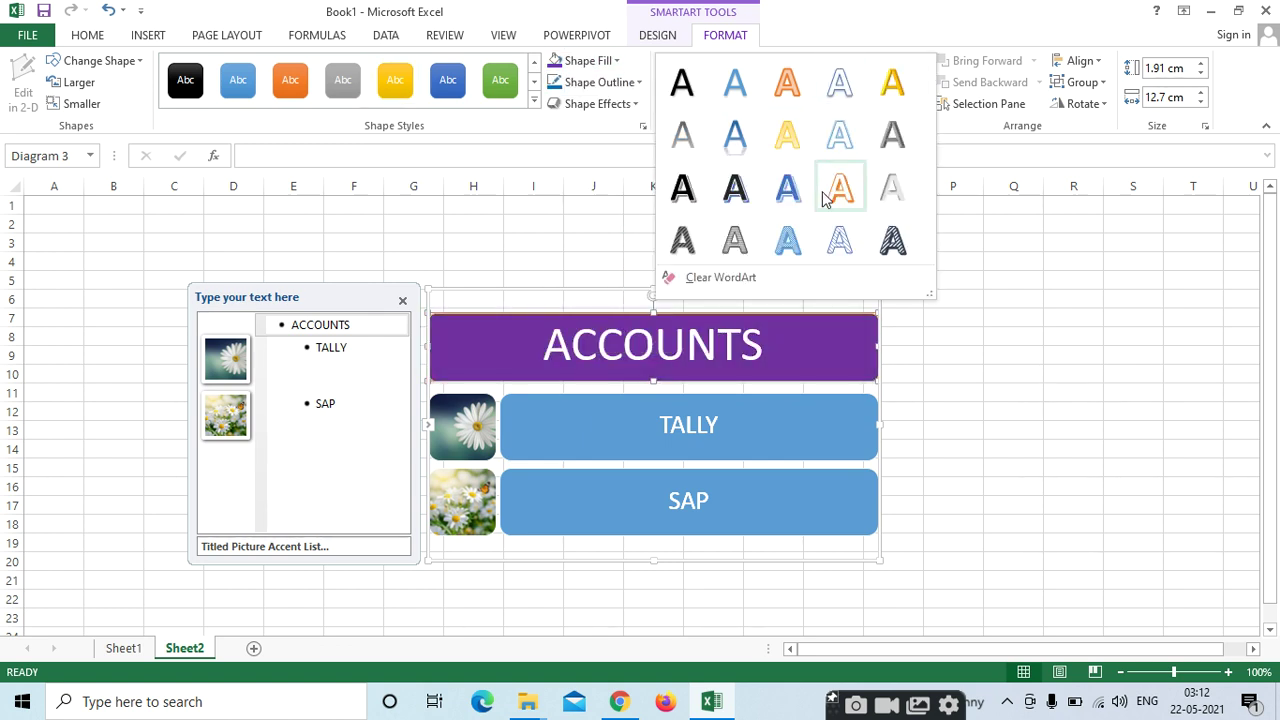
click(986, 251)
click(868, 60)
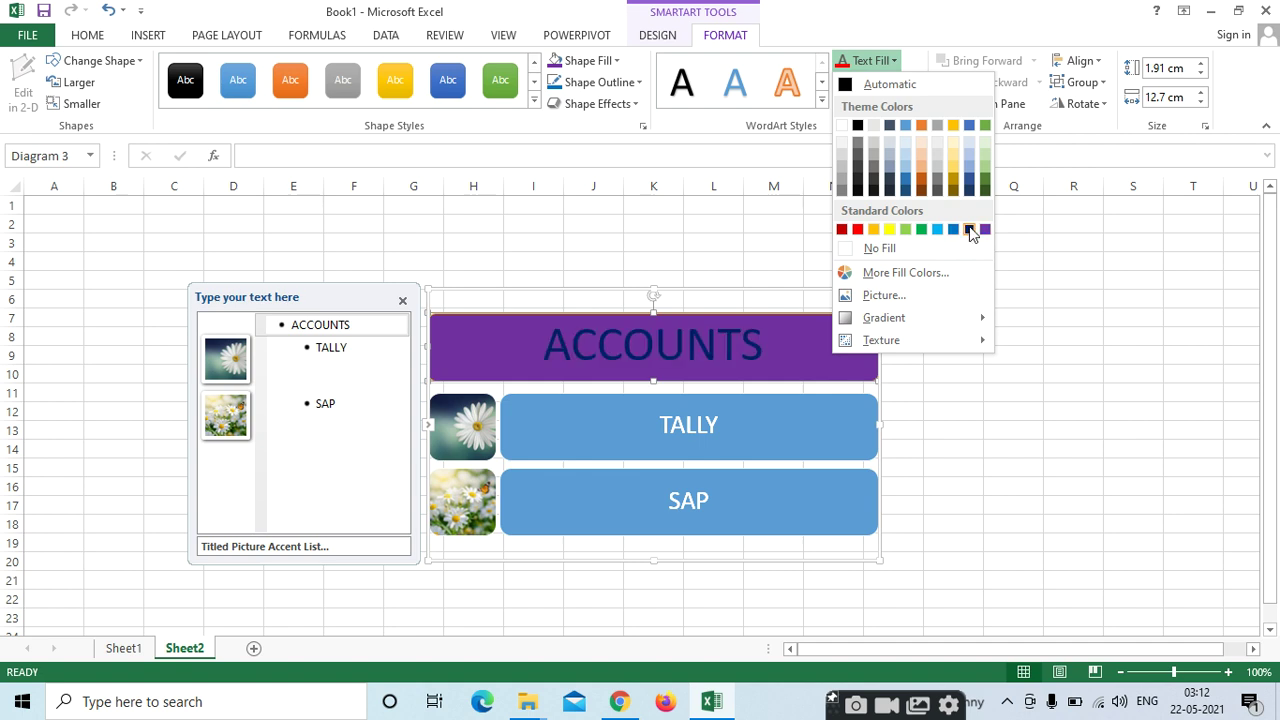
click(729, 223)
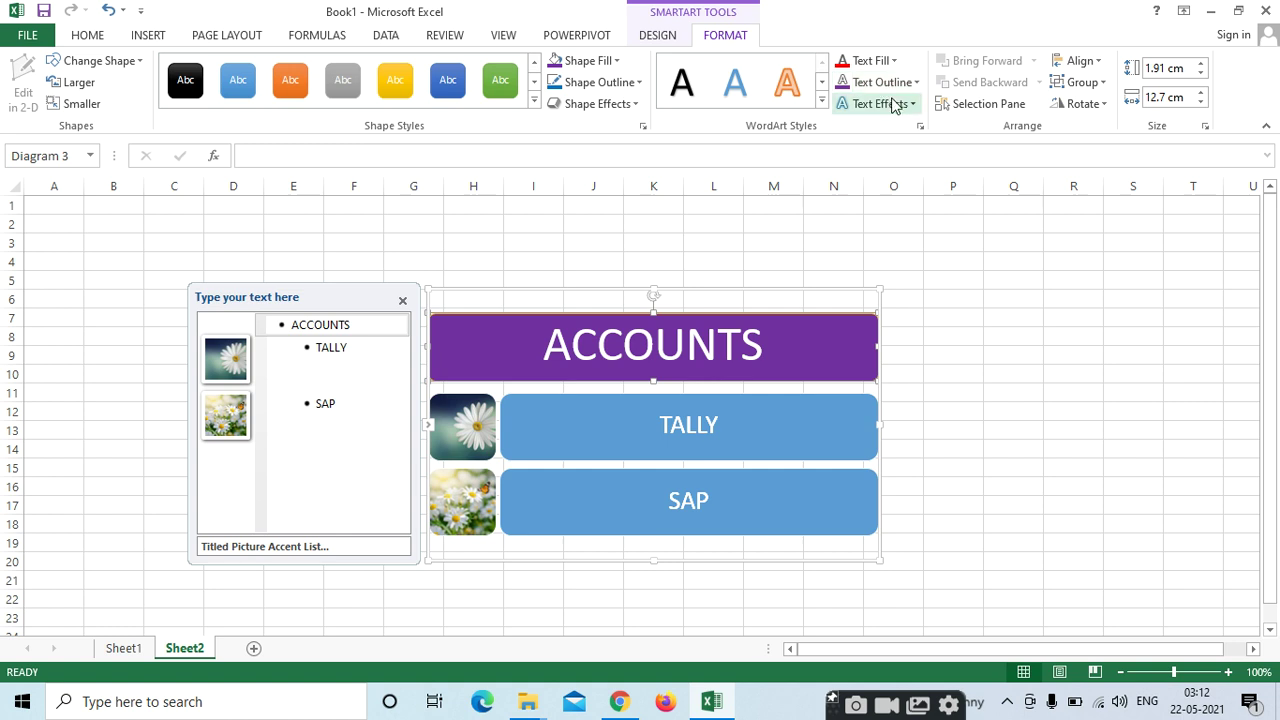
click(990, 104)
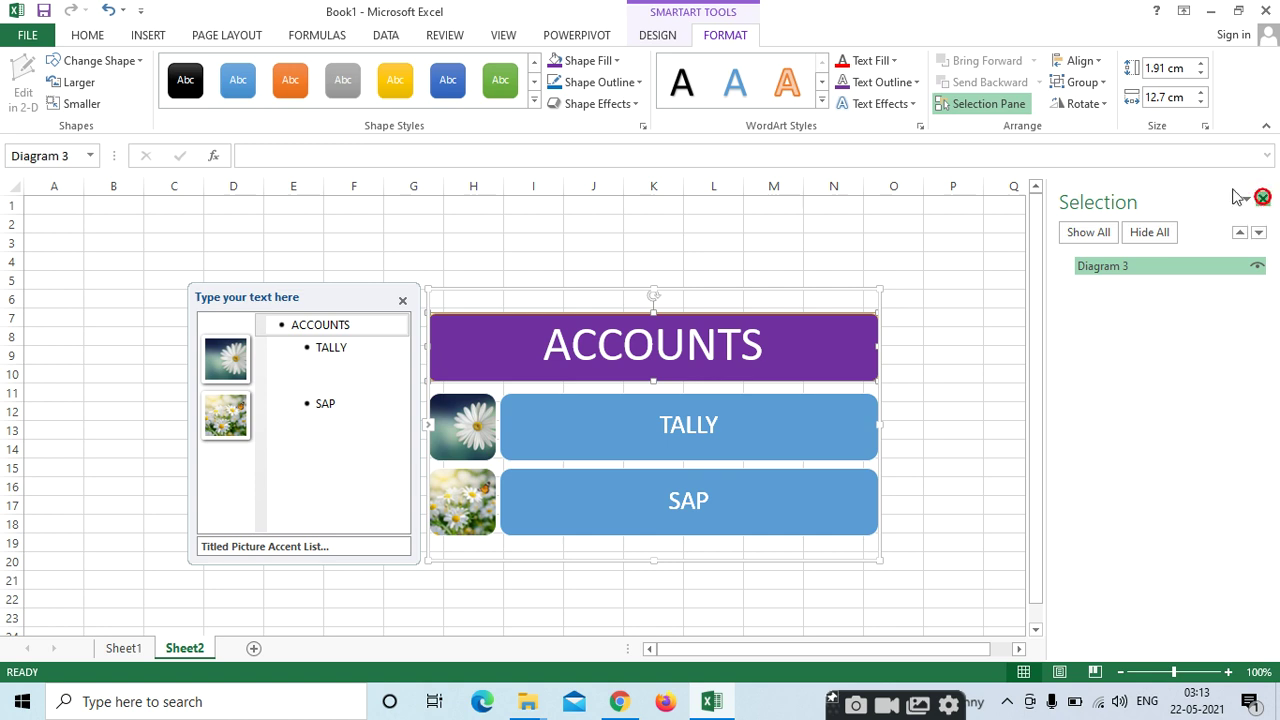
click(1262, 201)
Close the SmartArt text pane and move the graphic to start at column A of the worksheet
click(657, 37)
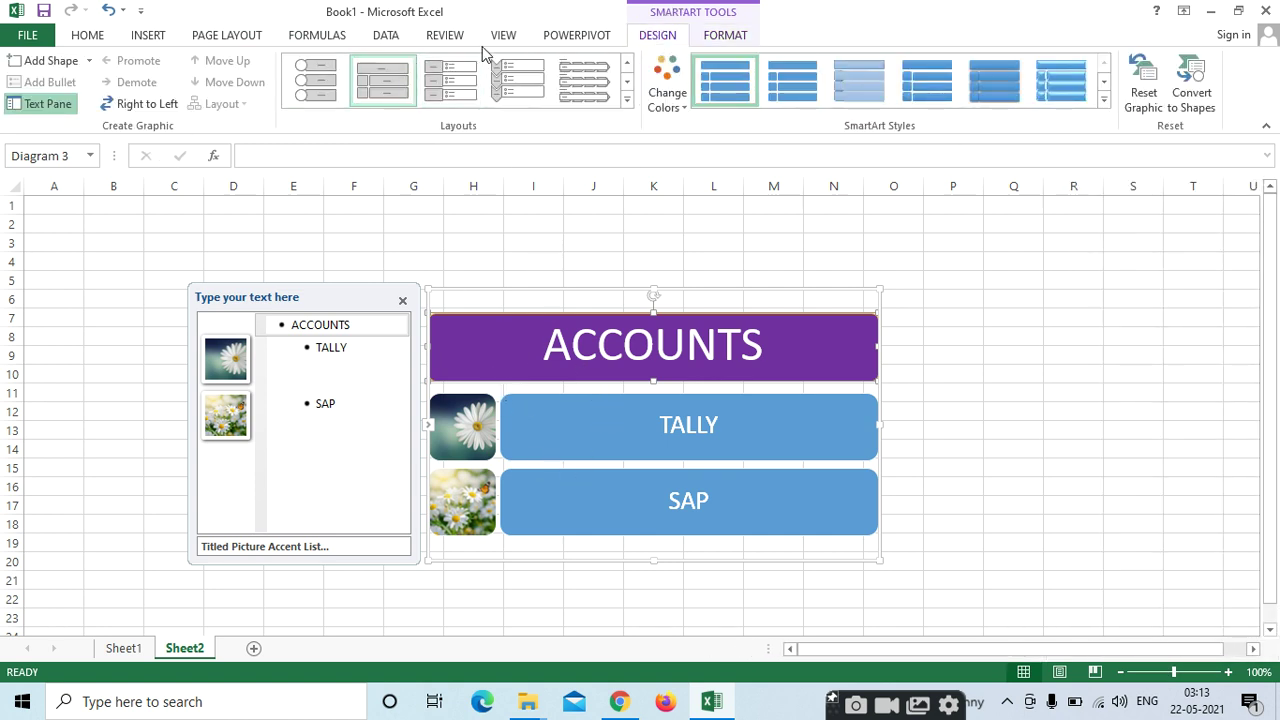
click(667, 88)
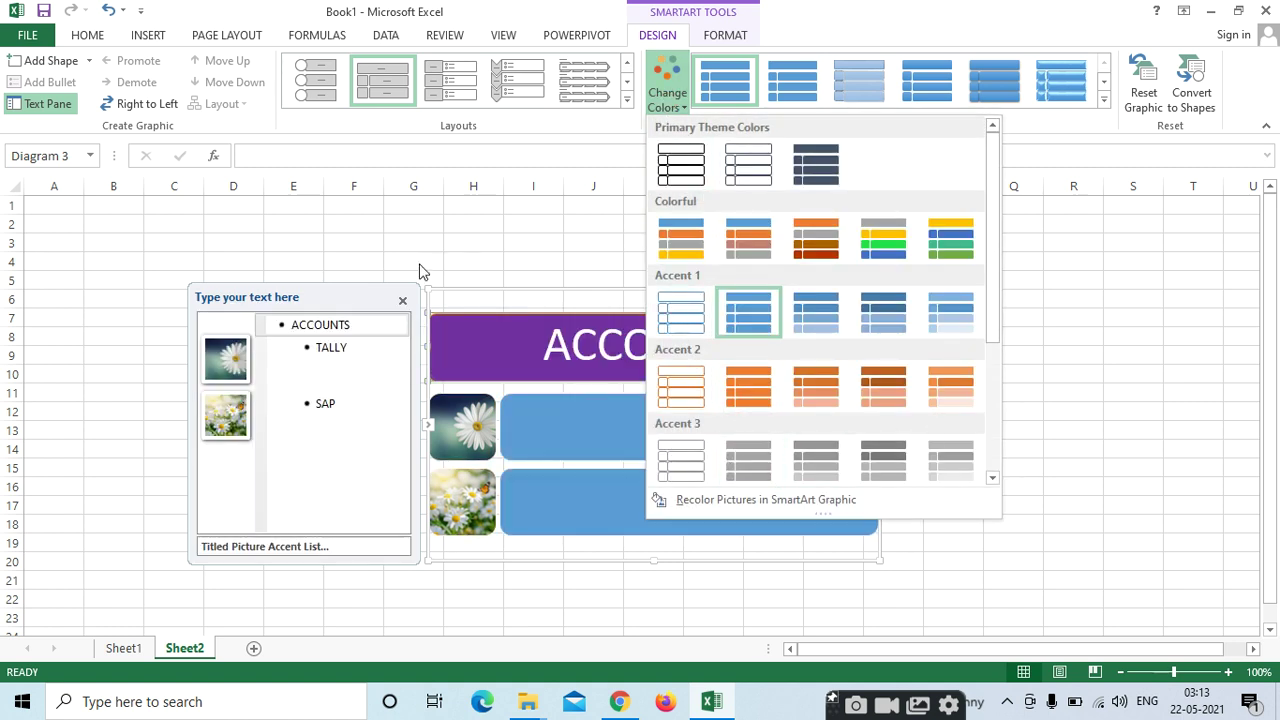
click(401, 304)
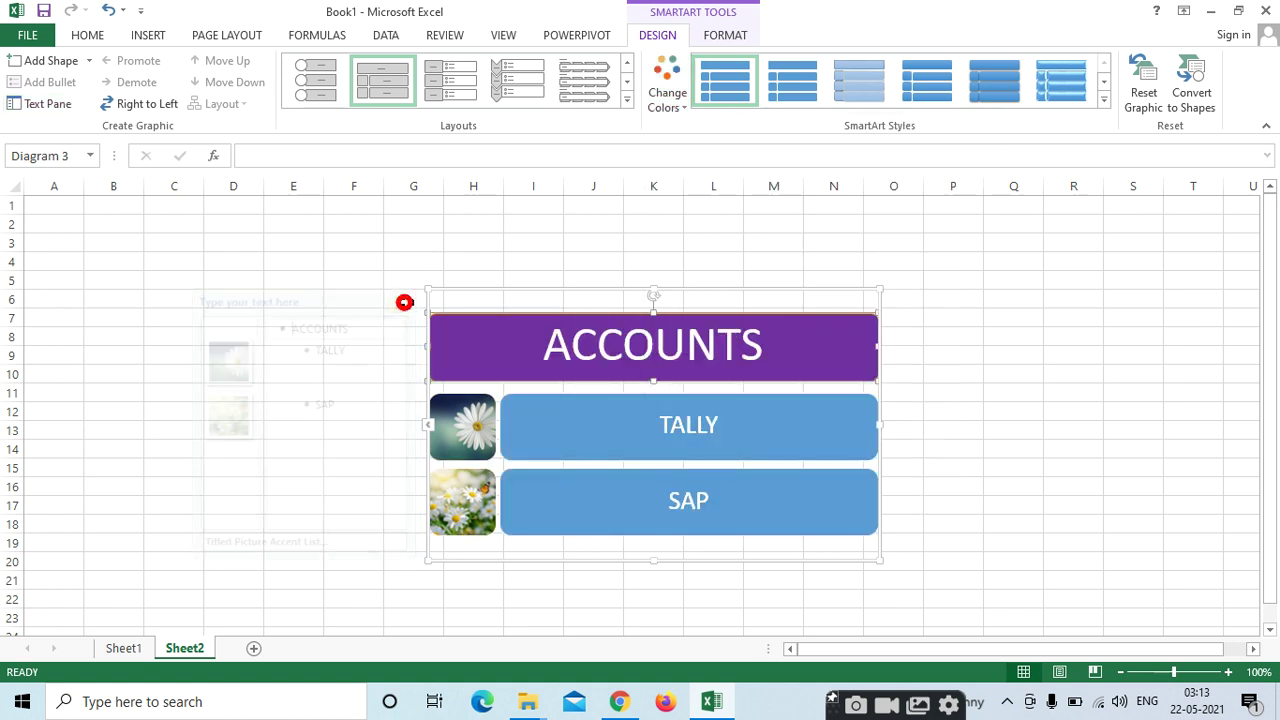
click(668, 106)
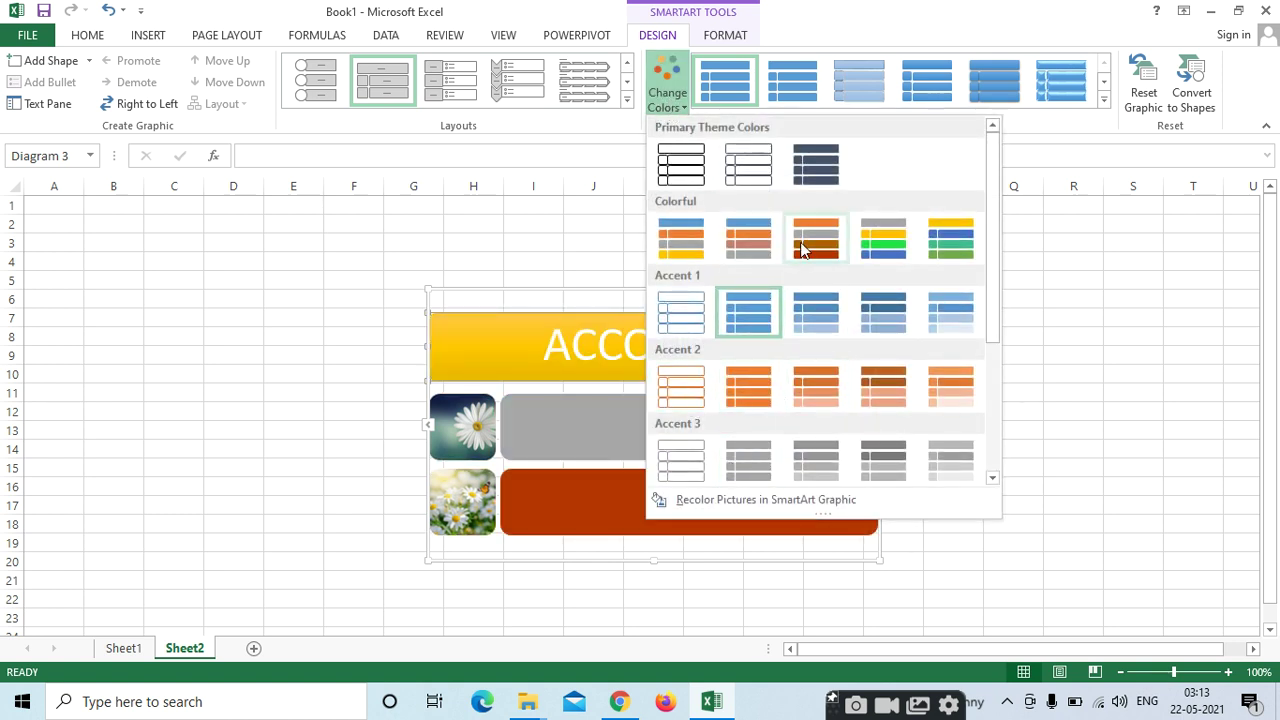
click(1034, 264)
drag(611, 287, 223, 248)
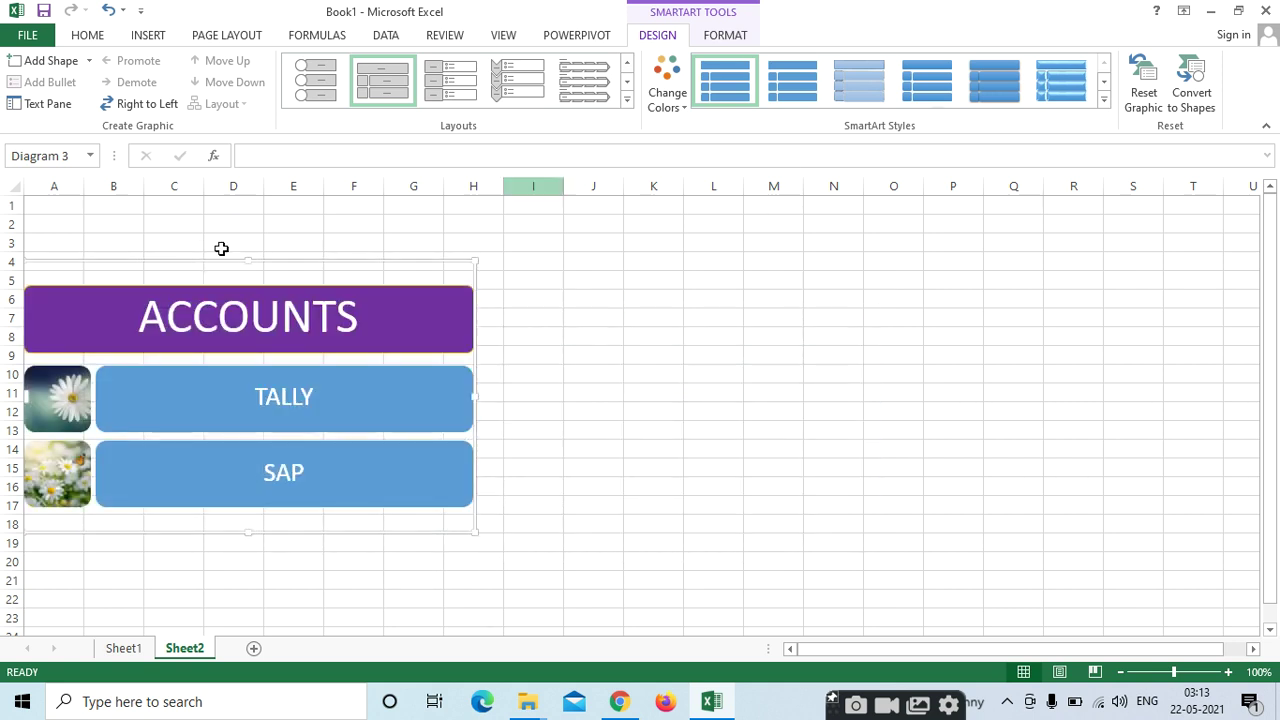
Recolor the SmartArt graphic with the Colorful variation in gold, blue and green, and apply the tilted 3-D SmartArt style
click(667, 92)
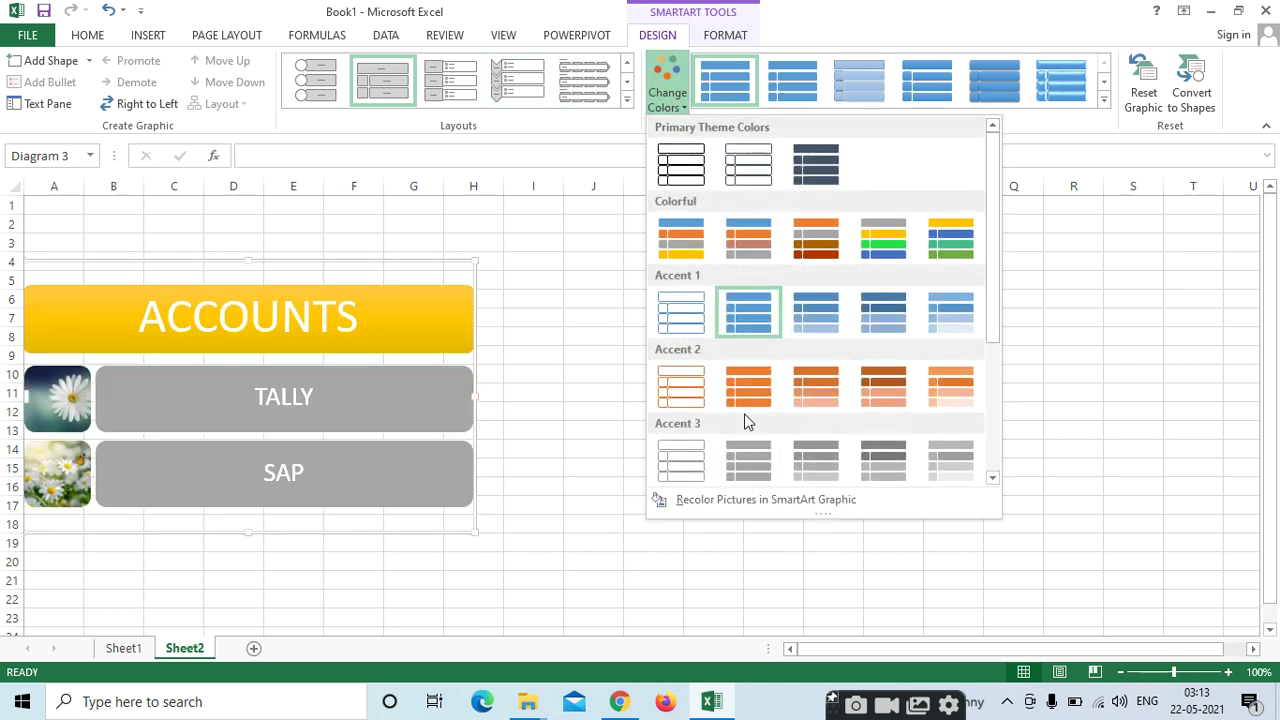
click(932, 230)
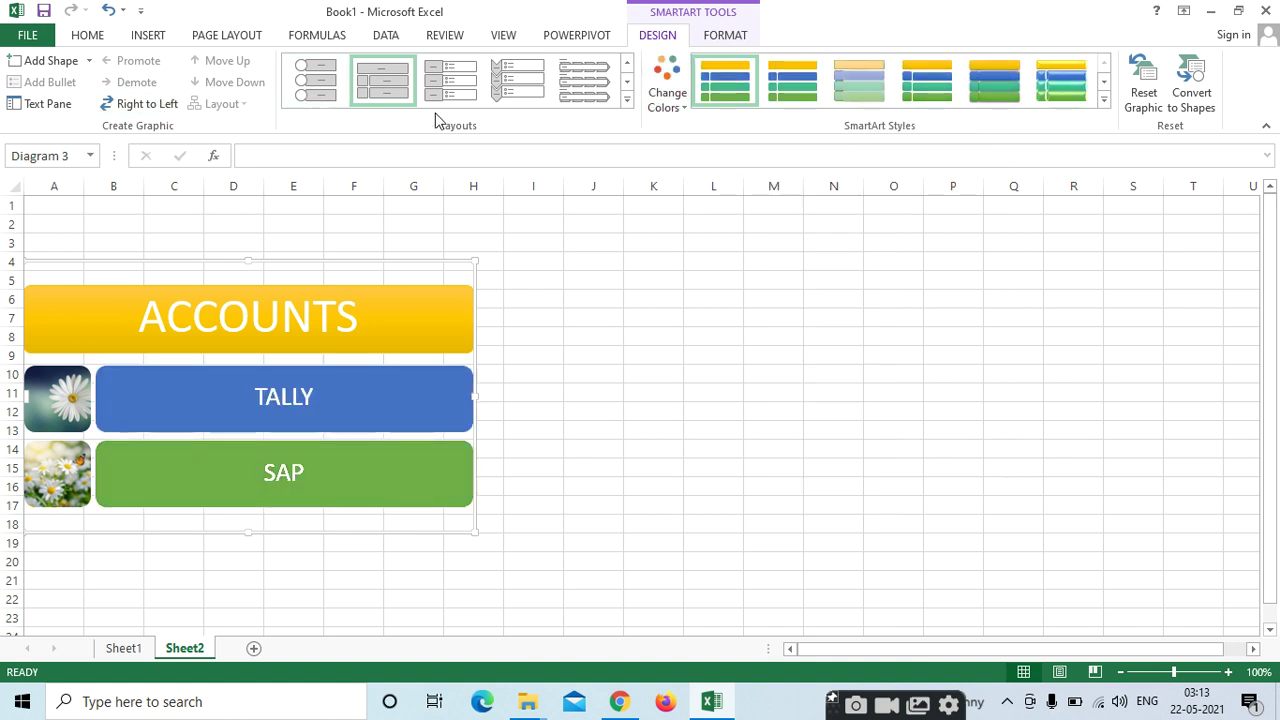
click(1106, 100)
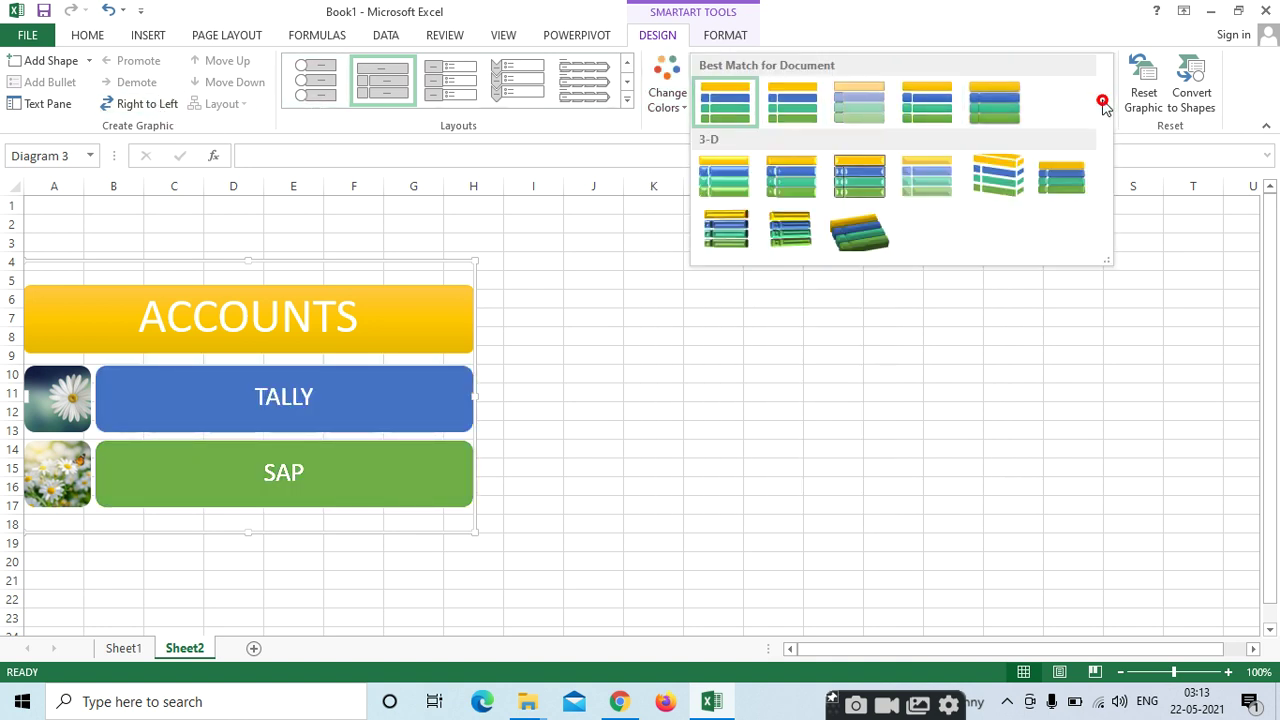
click(855, 238)
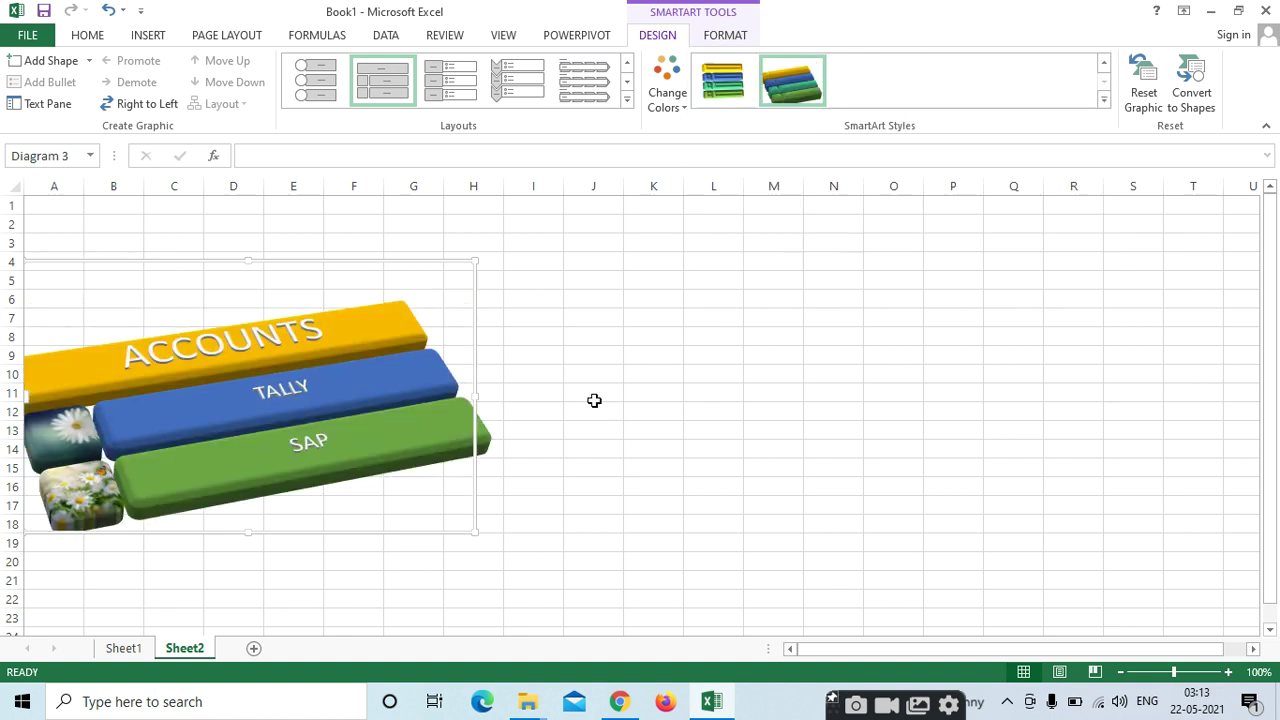
Deselect the SmartArt graphic on Sheet2 and switch to the Gmail window in Chrome
click(146, 38)
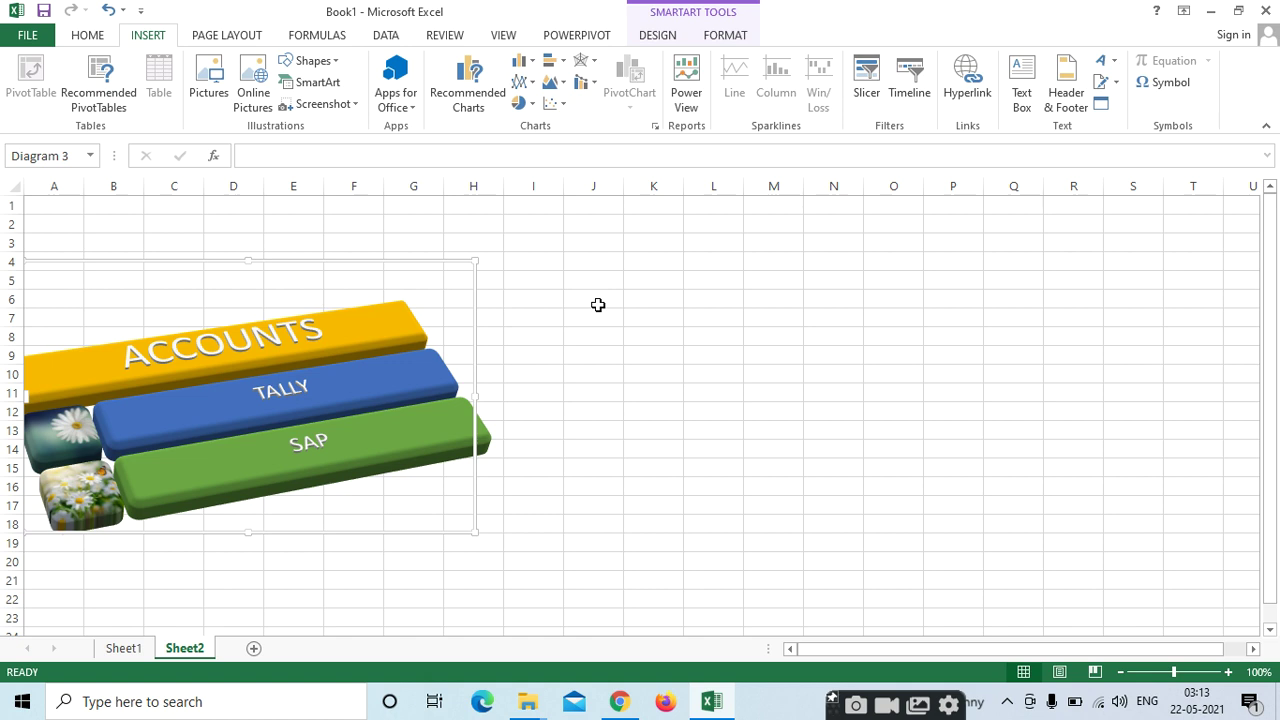
click(795, 303)
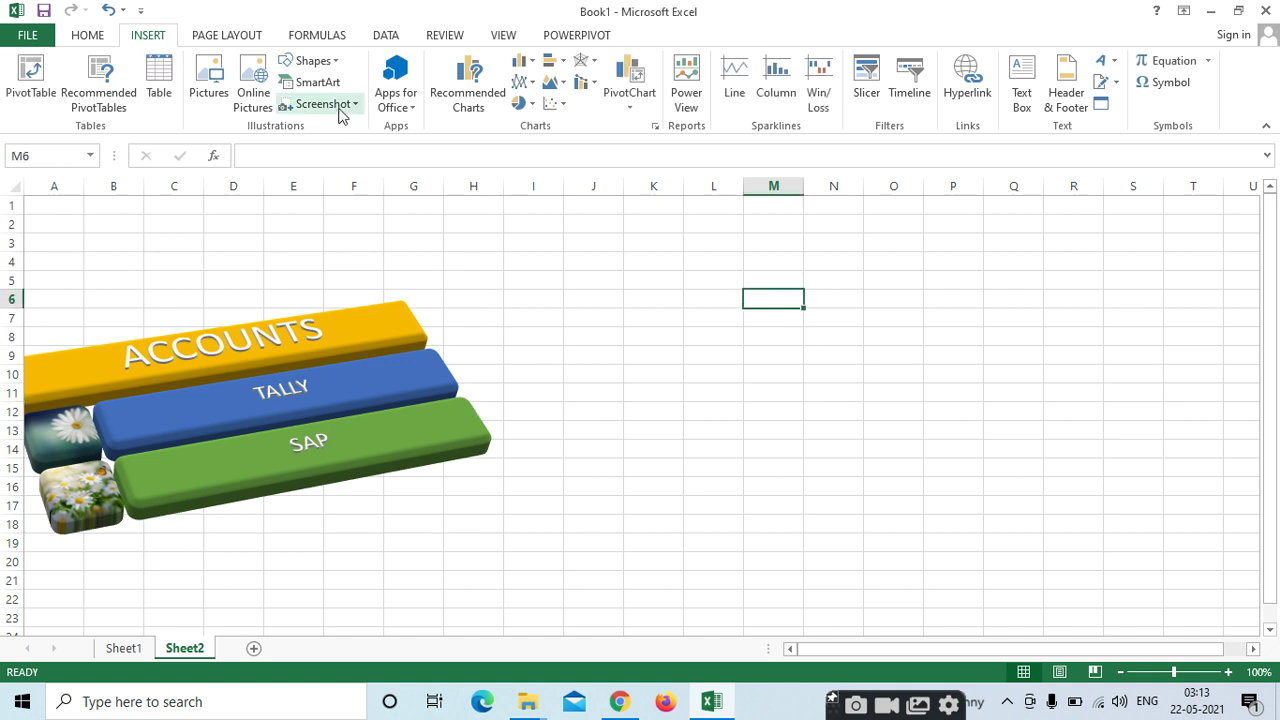
click(907, 345)
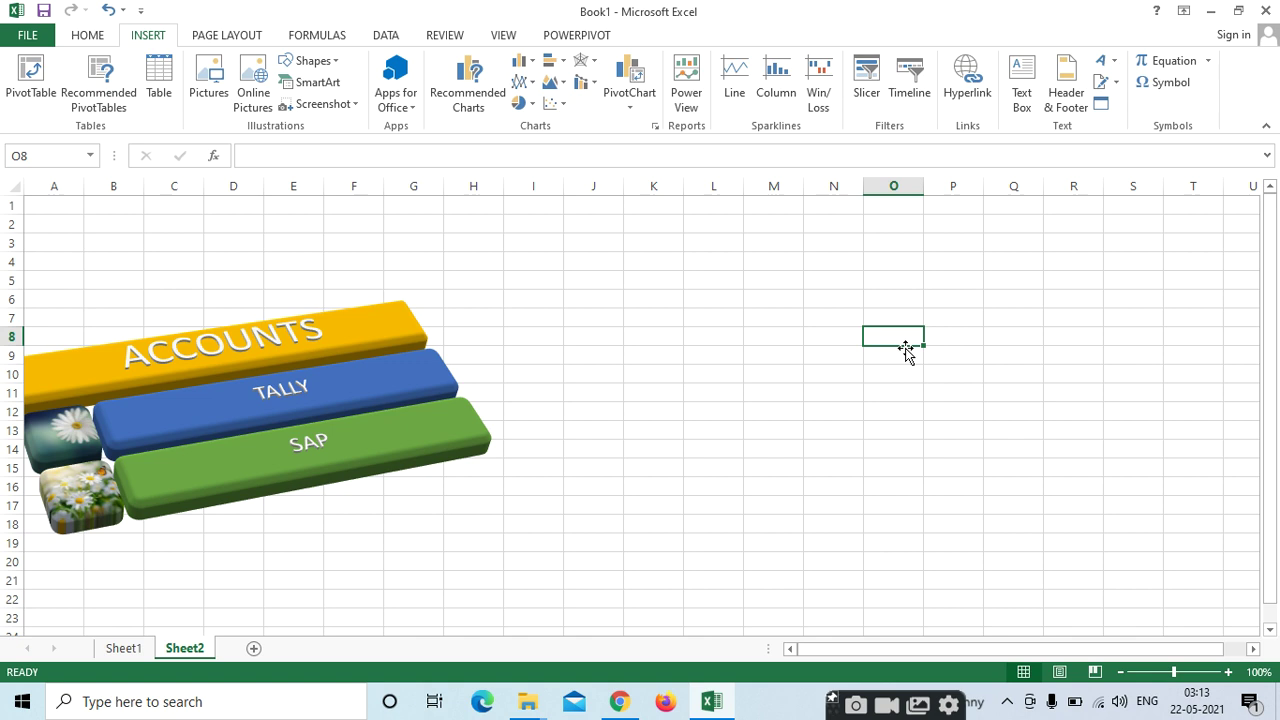
key(alt+Tab)
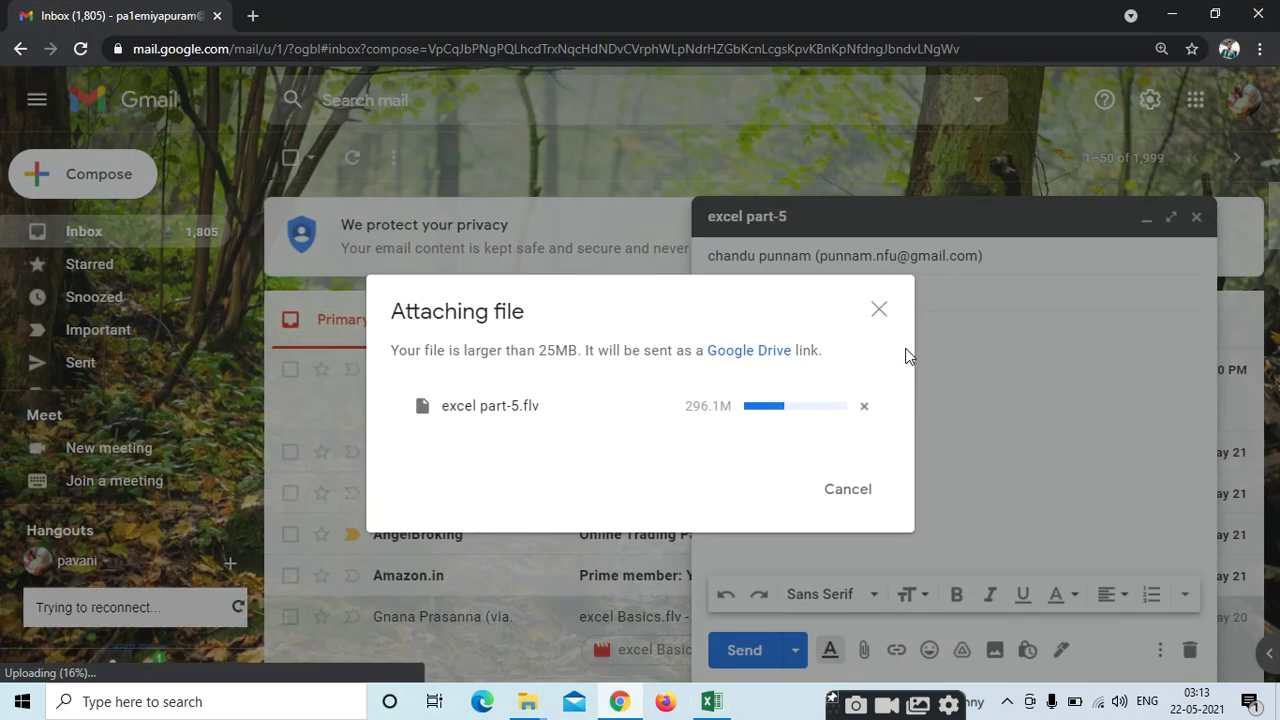
Close the Chrome window showing Gmail and the File Explorer window showing the Videos folder
key(alt+Tab)
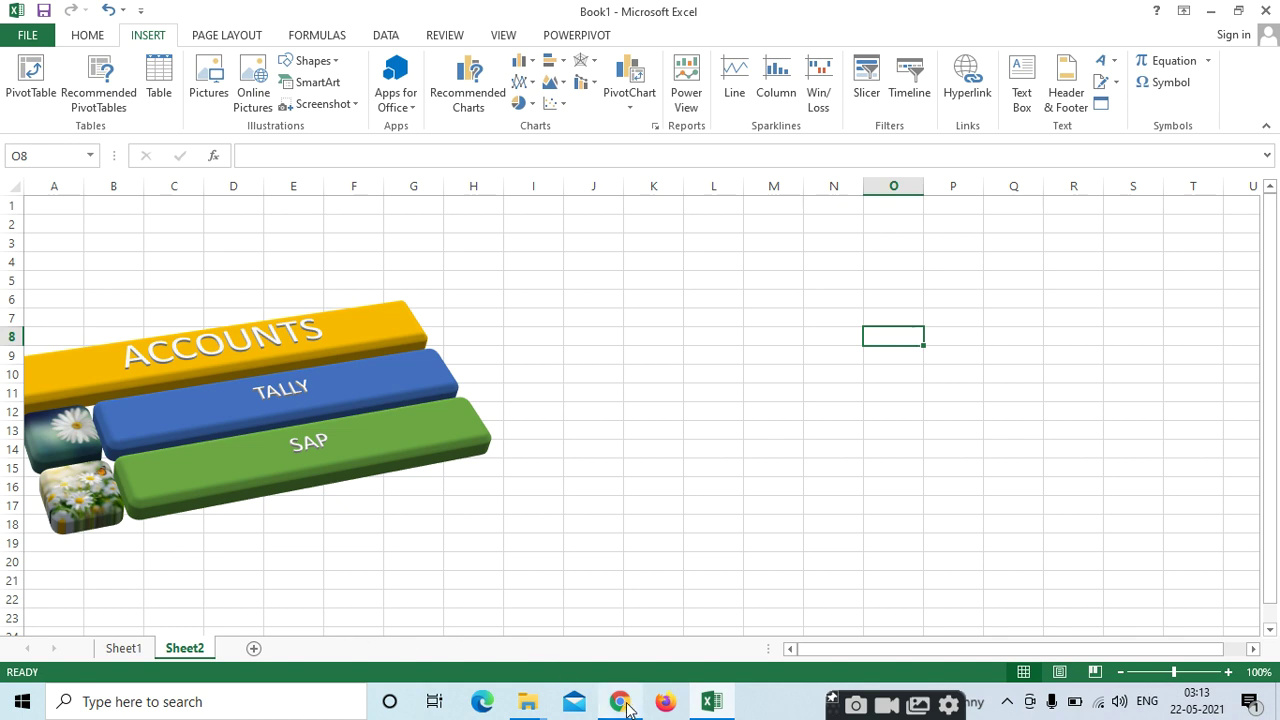
mouse_move(620, 705)
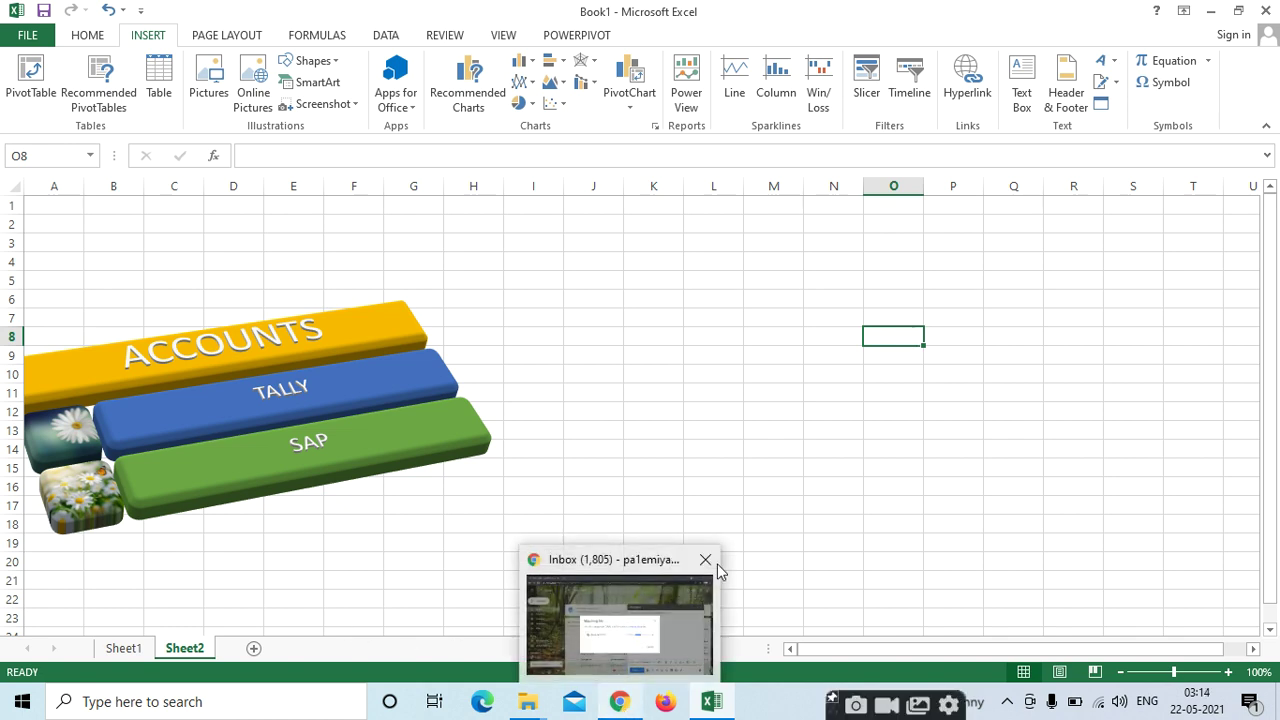
click(705, 560)
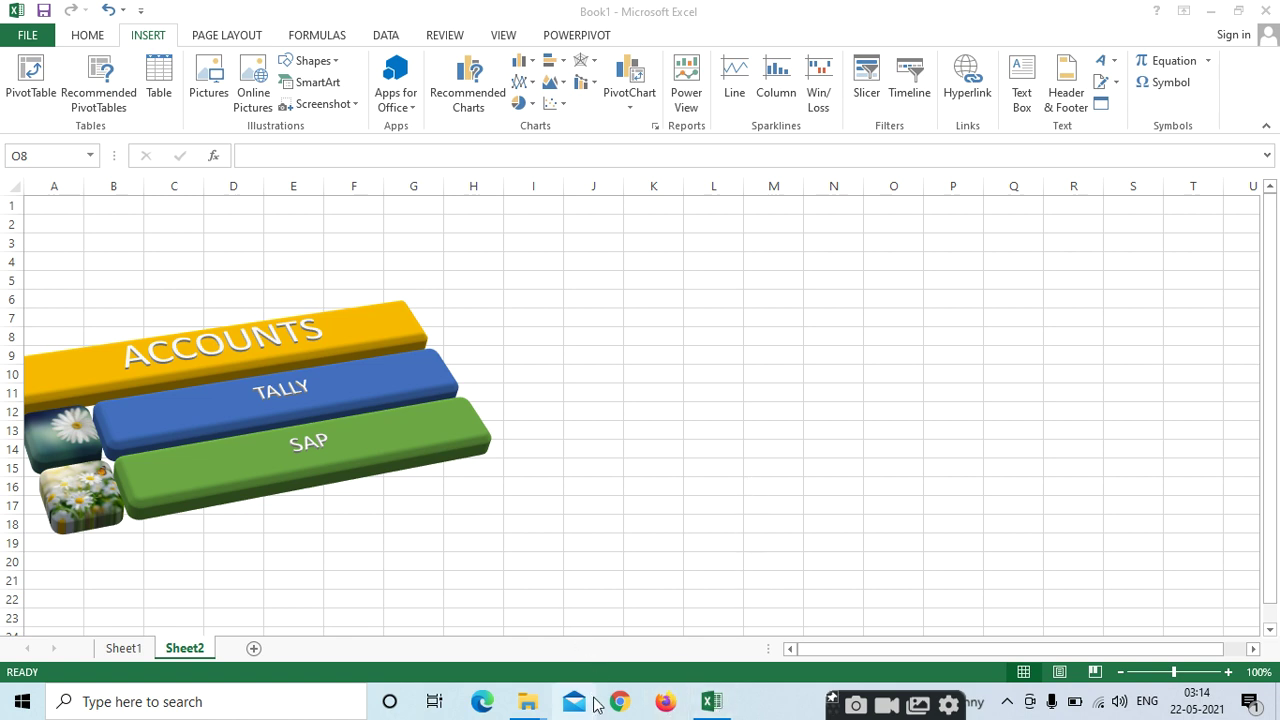
key(alt+Tab)
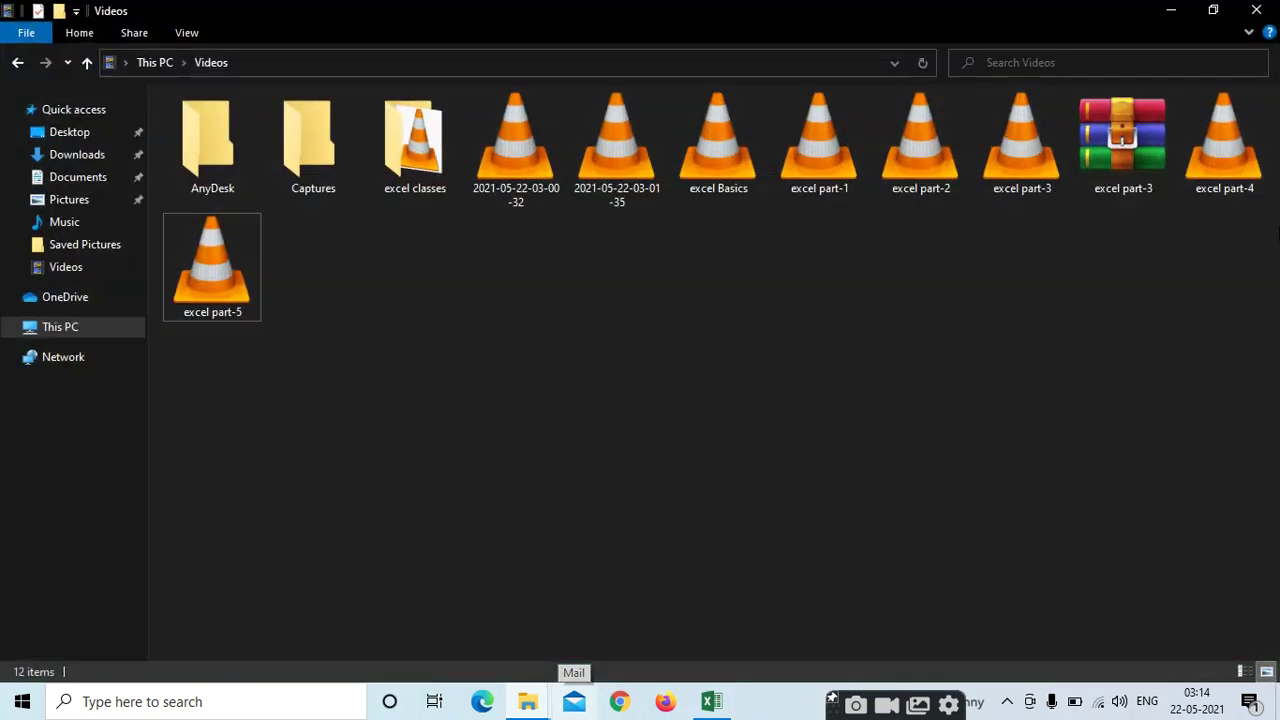
click(1256, 10)
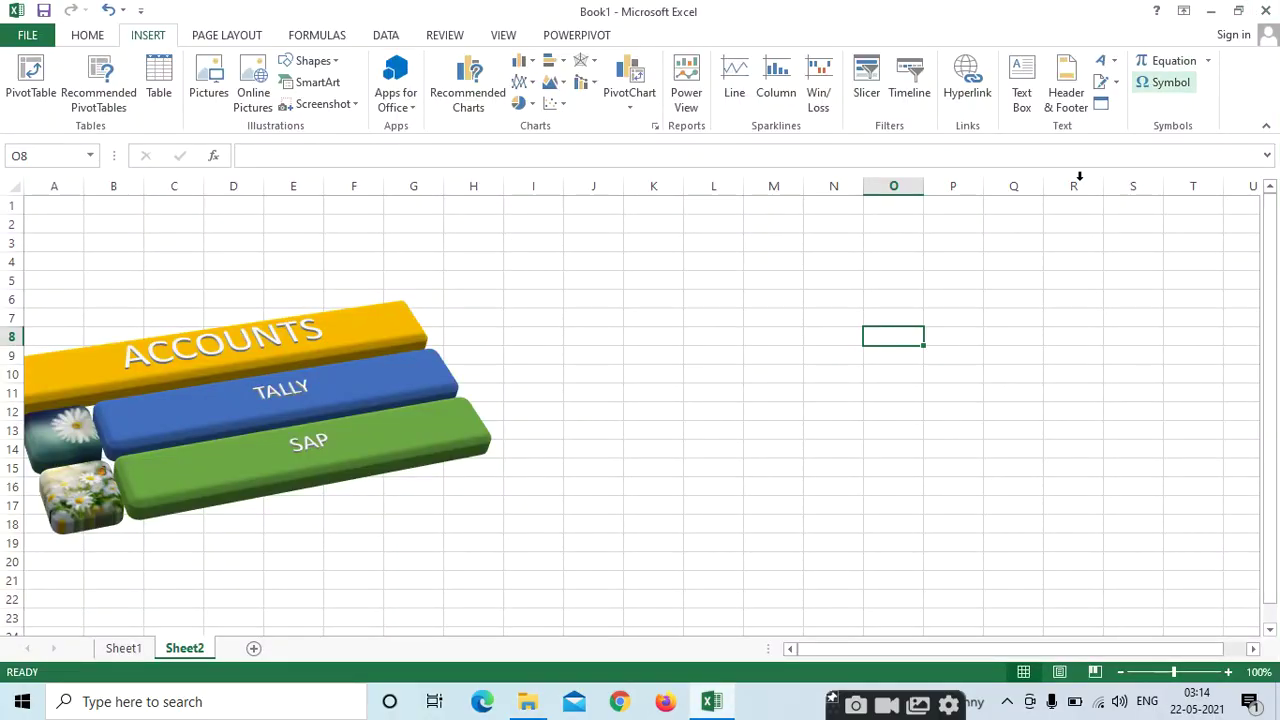
Show the desktop and close the remaining Videos folder window
key(super+d)
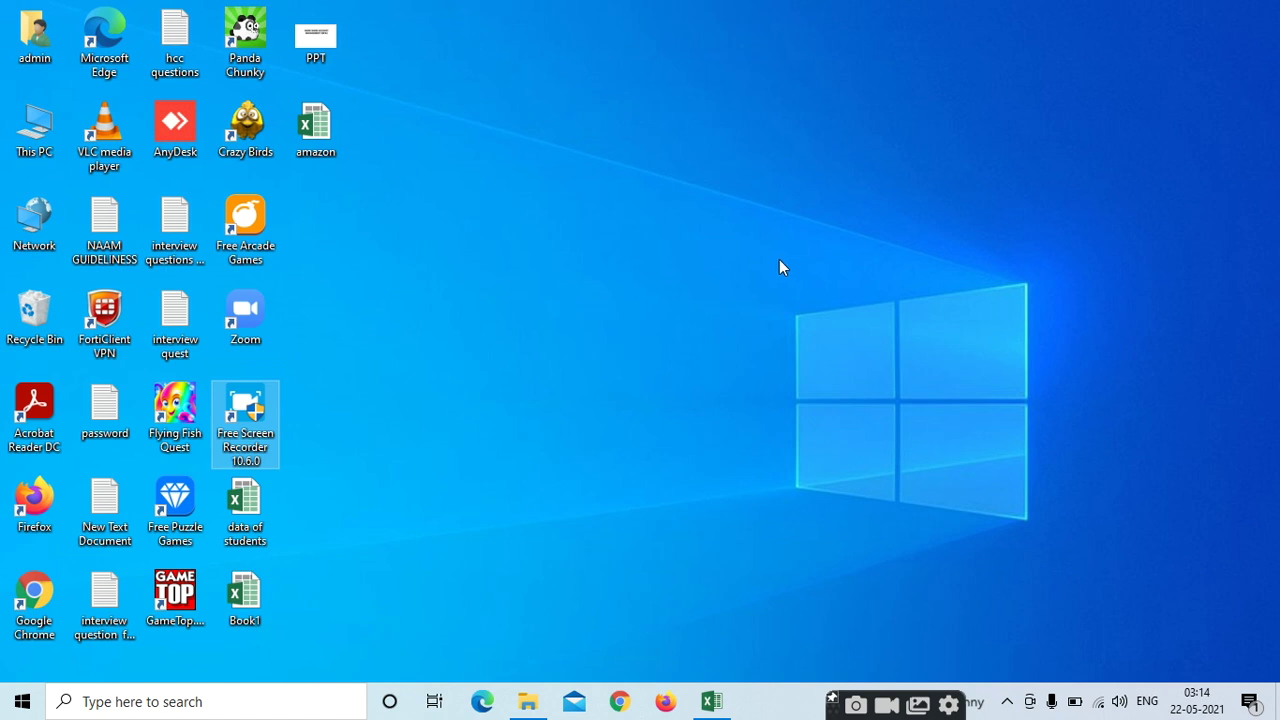
key(alt+Tab)
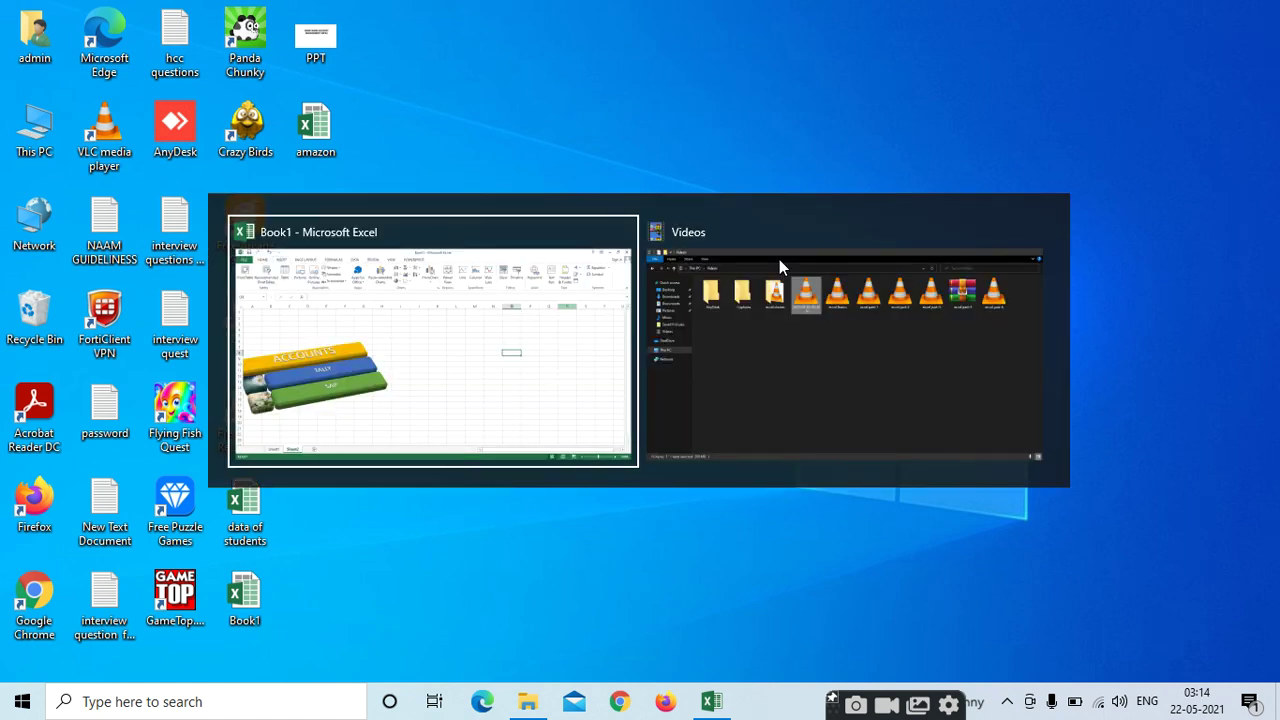
click(779, 259)
click(1274, 8)
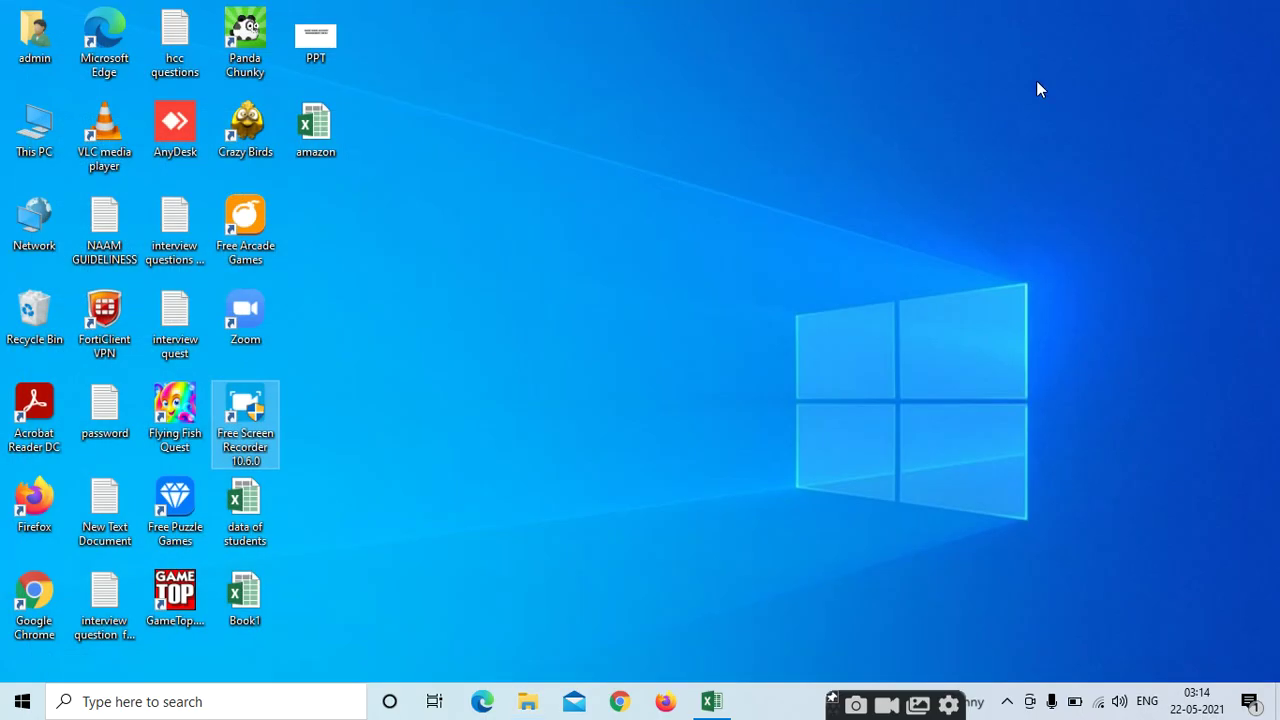
Refresh the Windows desktop
right_click(797, 89)
mouse_move(832, 125)
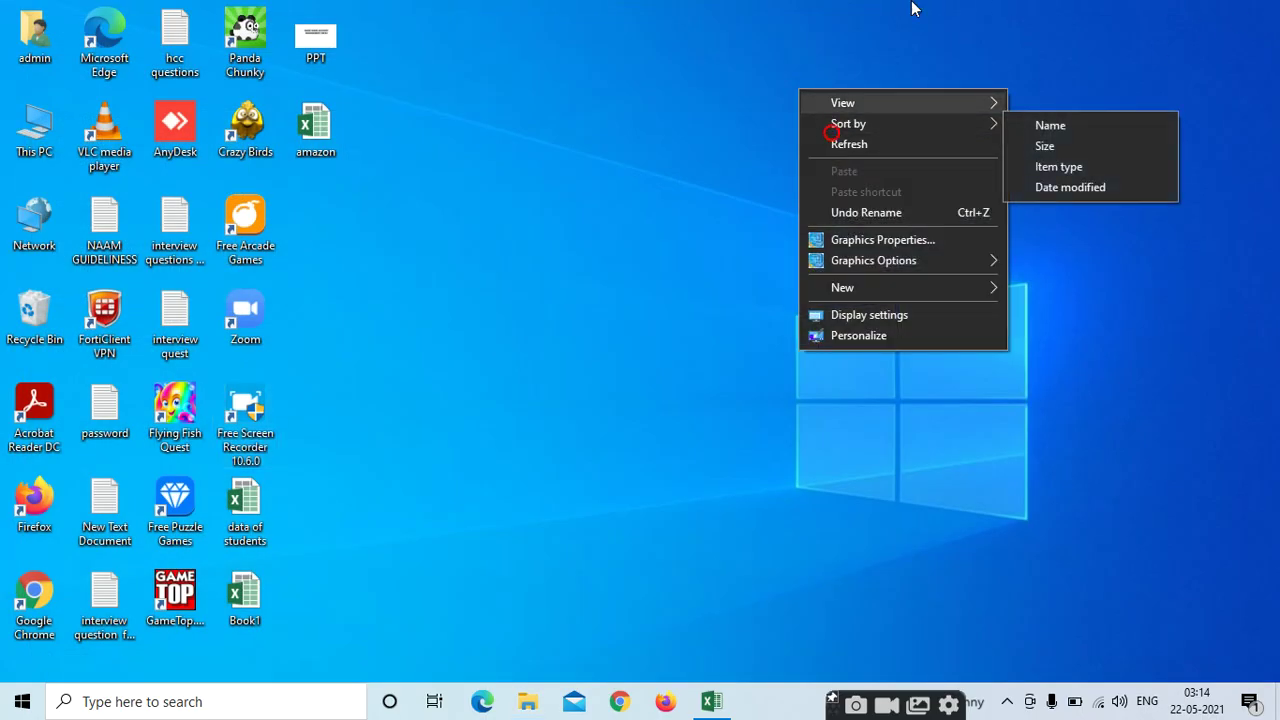
click(872, 150)
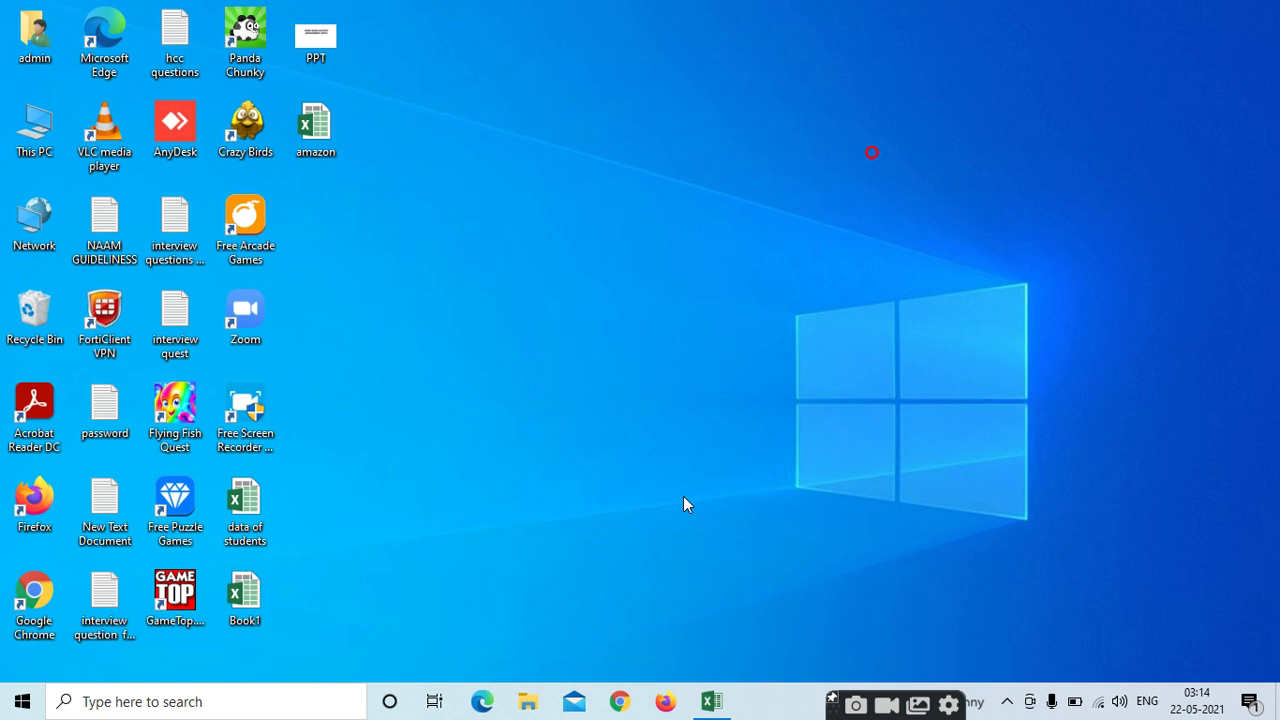
Switch to Excel, insert a screen clipping of the desktop's first row of icons on Sheet2, and delete the clipped picture
click(715, 702)
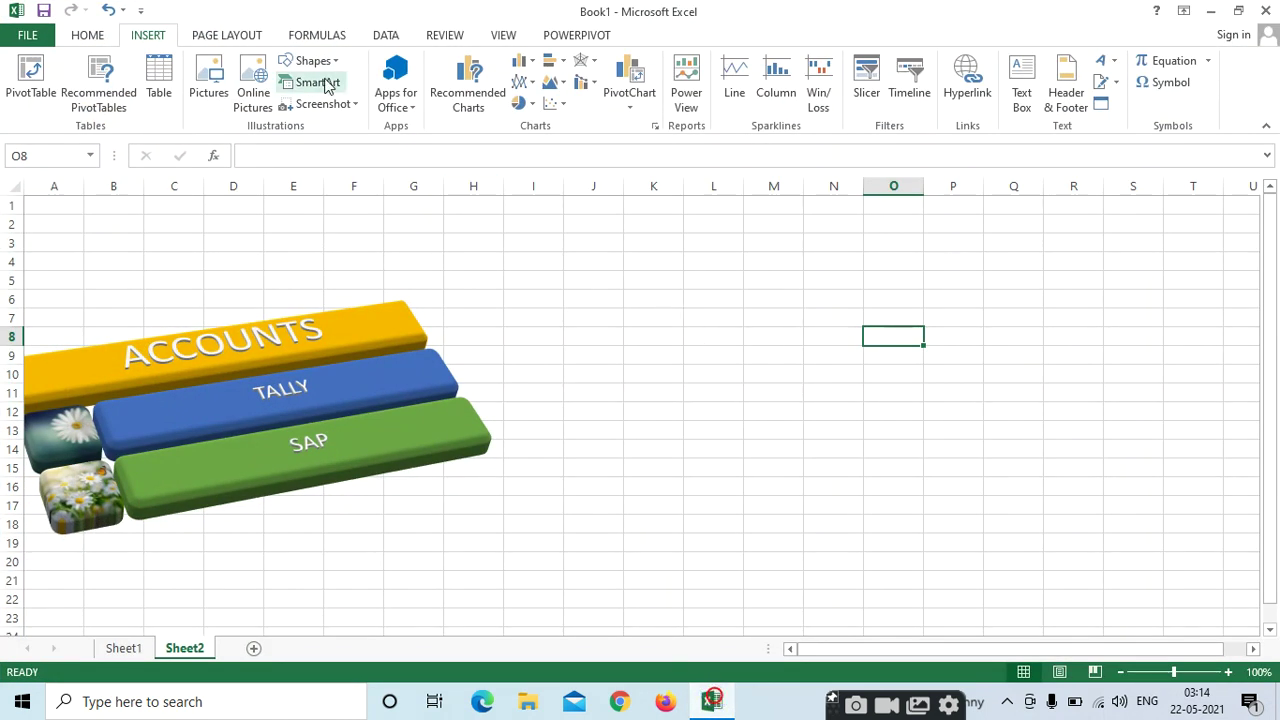
click(340, 104)
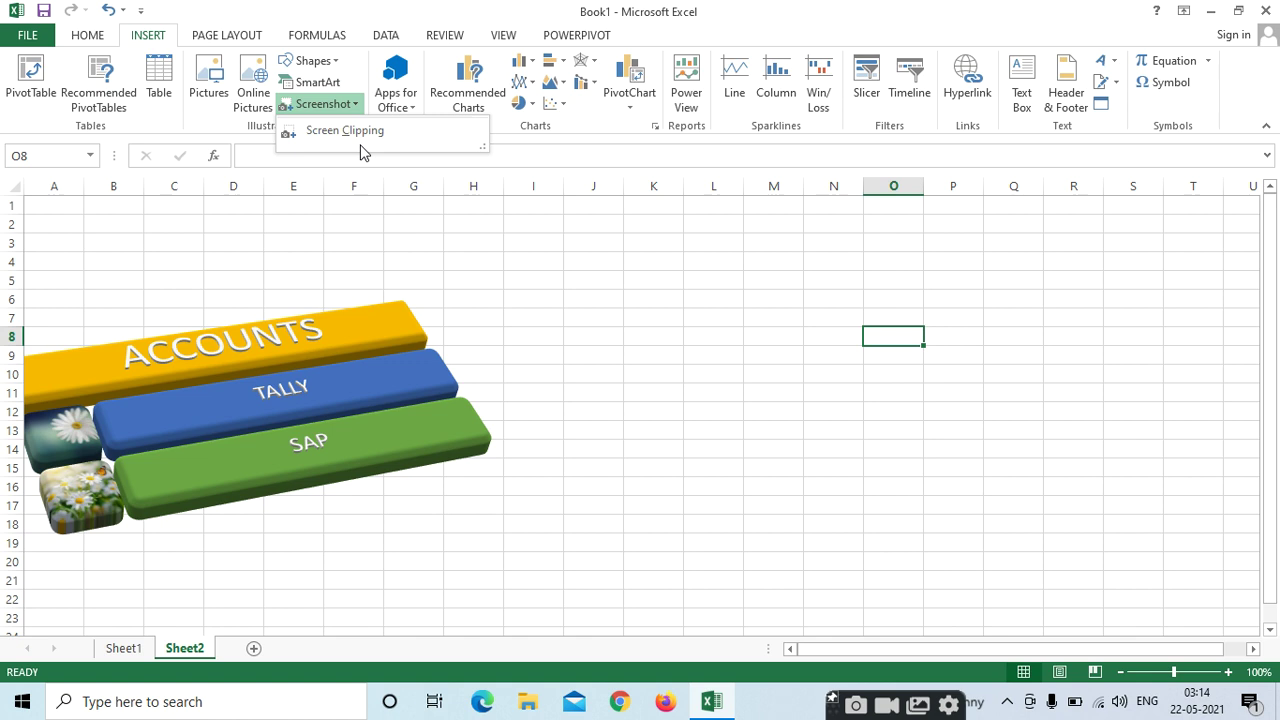
click(364, 132)
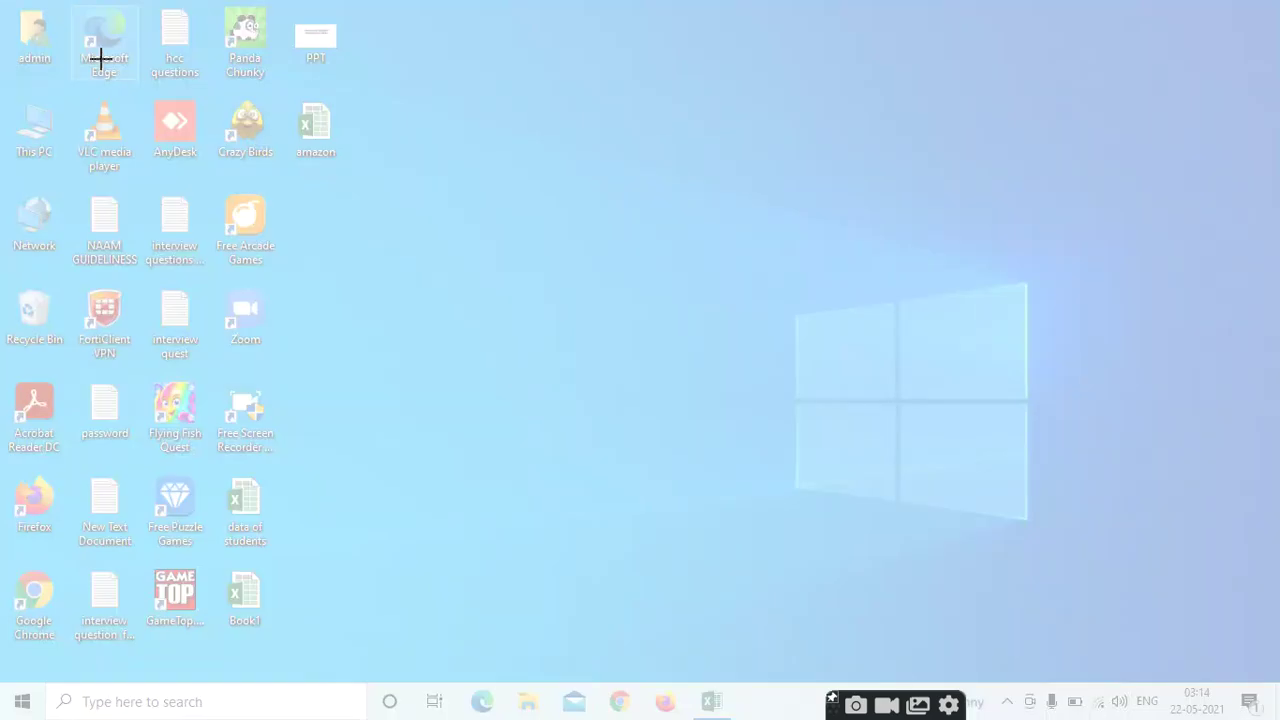
drag(20, 11, 406, 72)
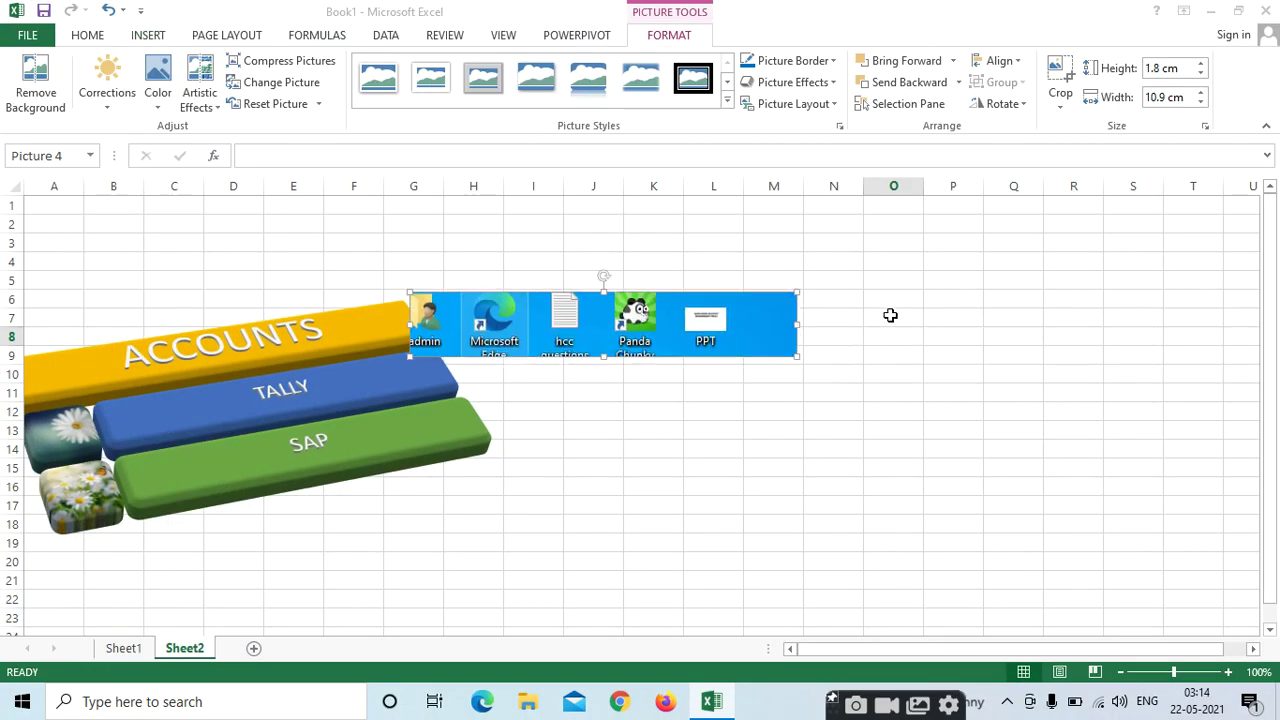
key(Delete)
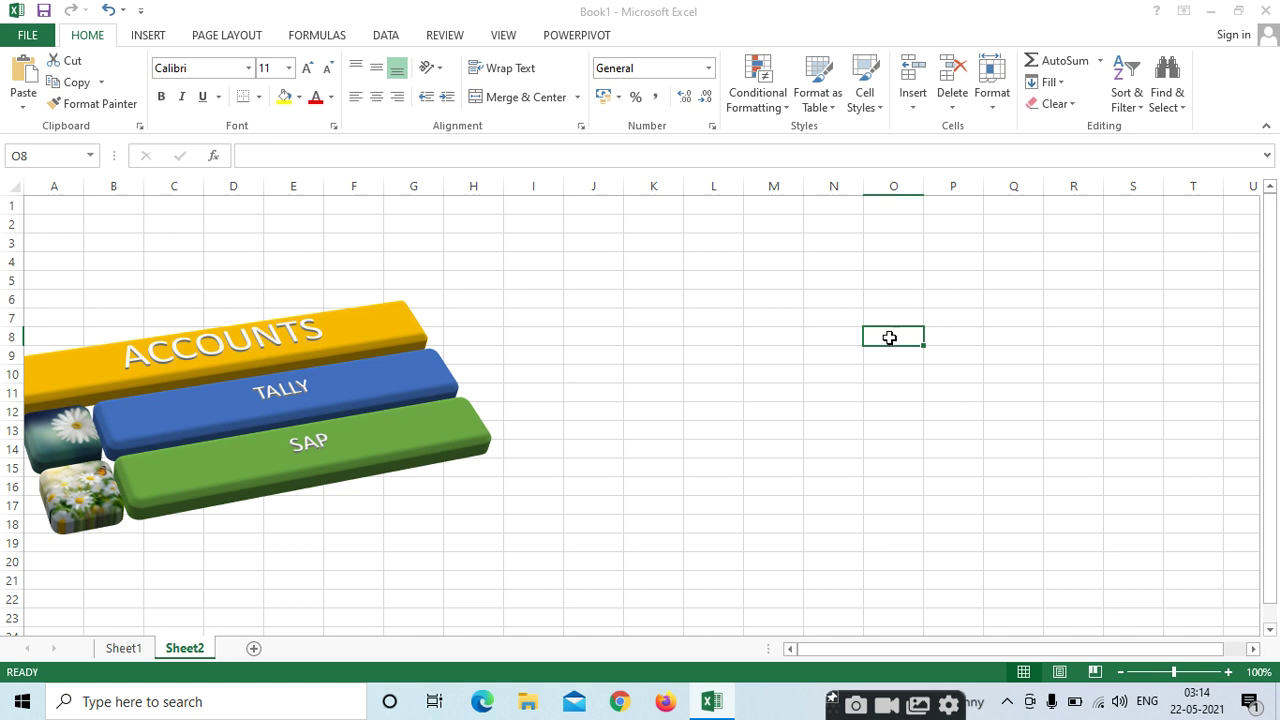
Launch Word through the Windows Run dialog with the command WINWORD
key(super+r)
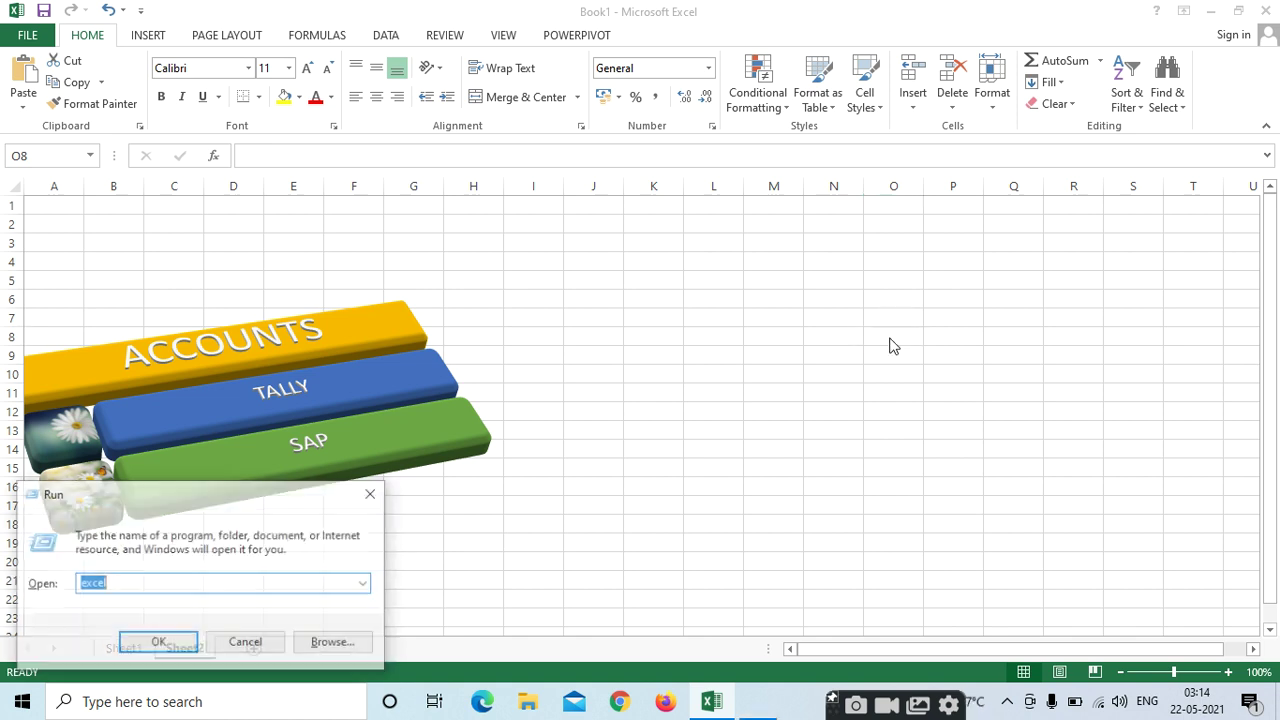
key(BackSpace)
text(WI)
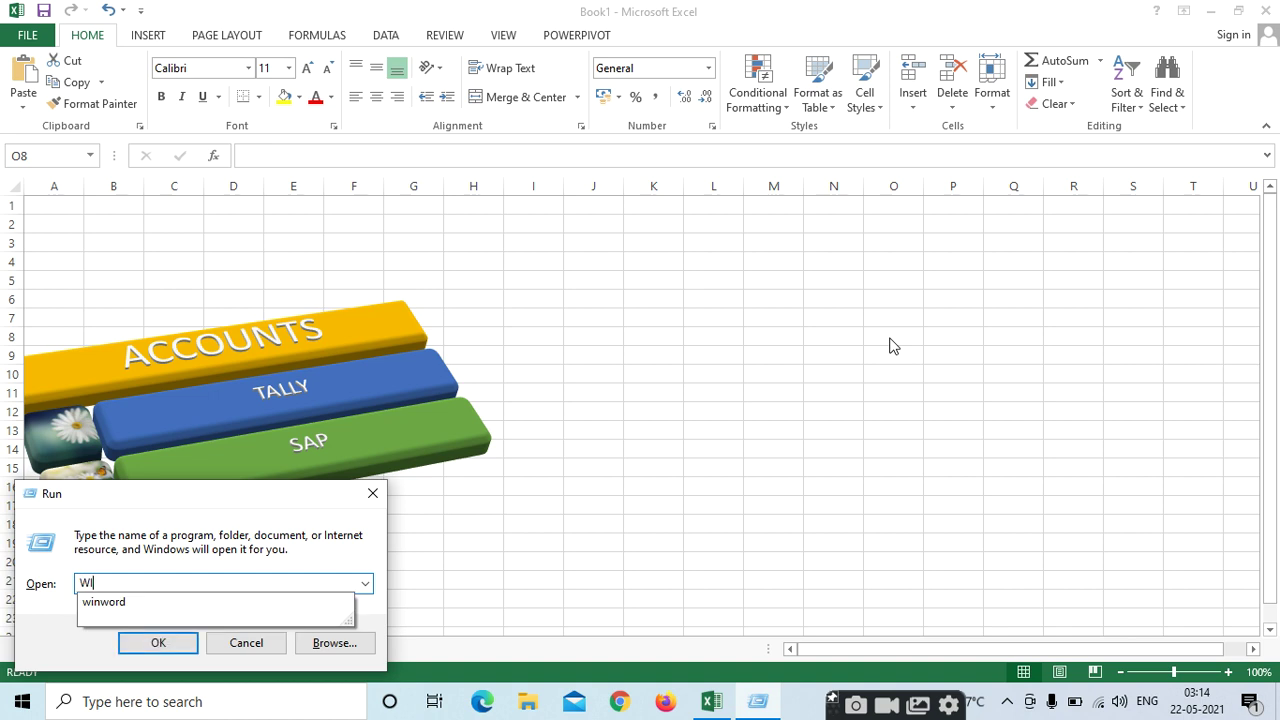
text(NWORD)
key(Return)
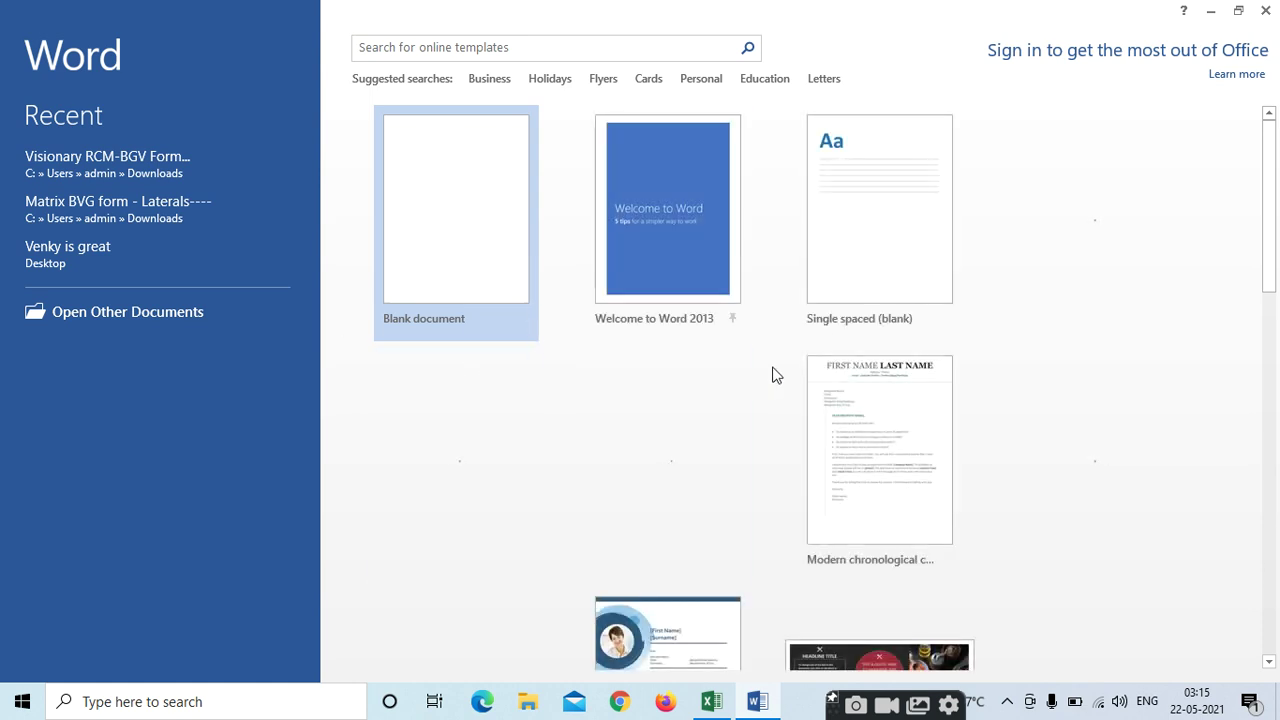
Switch to Excel, insert a screenshot of the Word start window on Sheet2, and move it to start at about cell O8
key(alt+Tab)
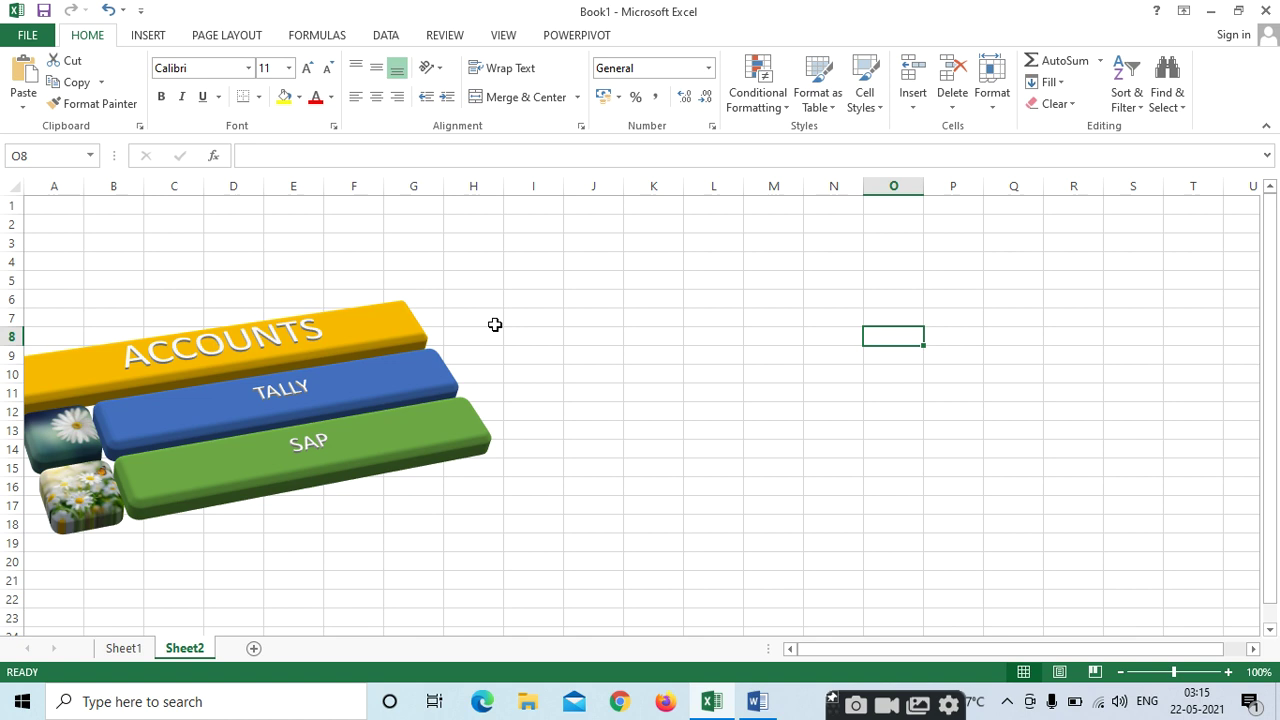
click(157, 35)
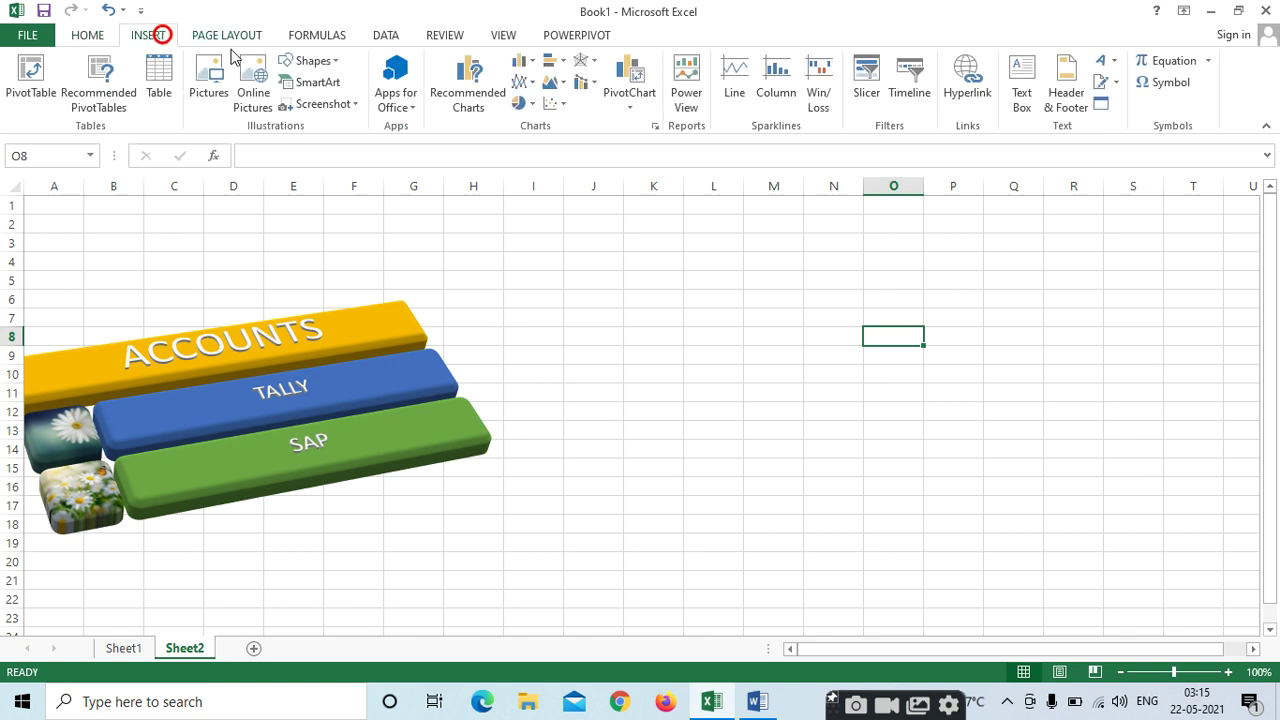
click(351, 106)
click(342, 197)
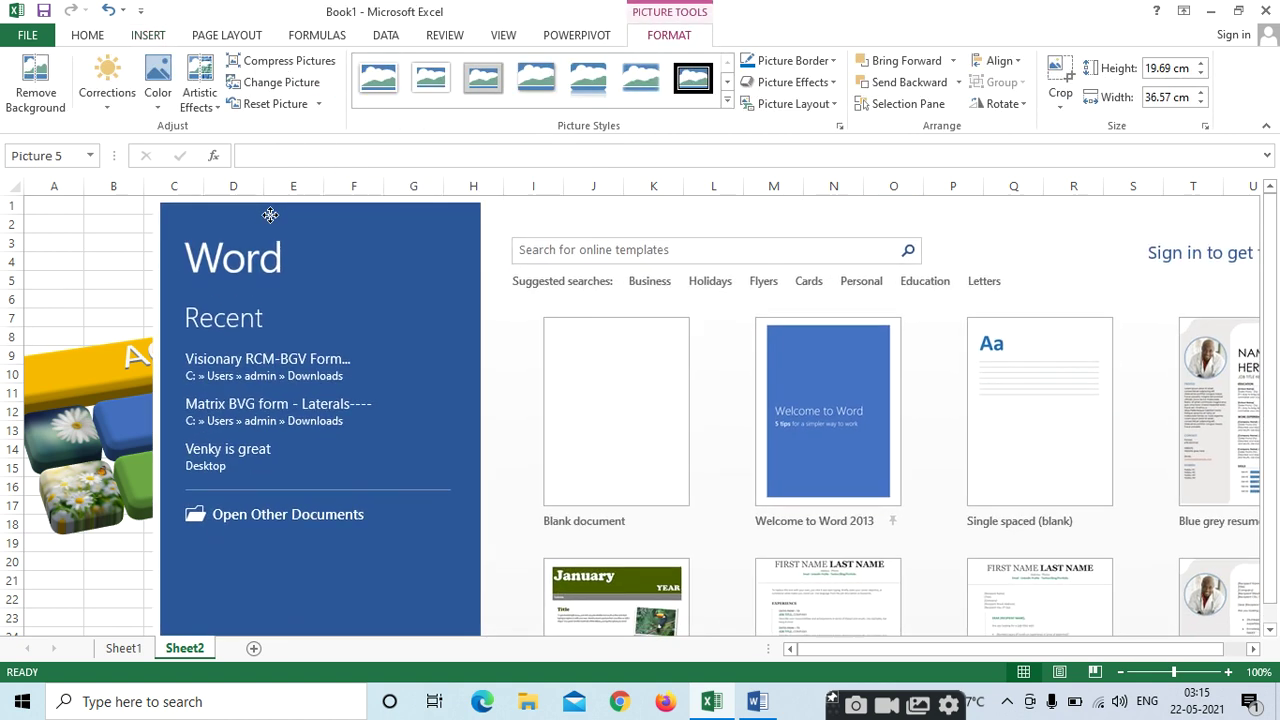
drag(270, 215, 857, 260)
drag(1071, 348, 935, 345)
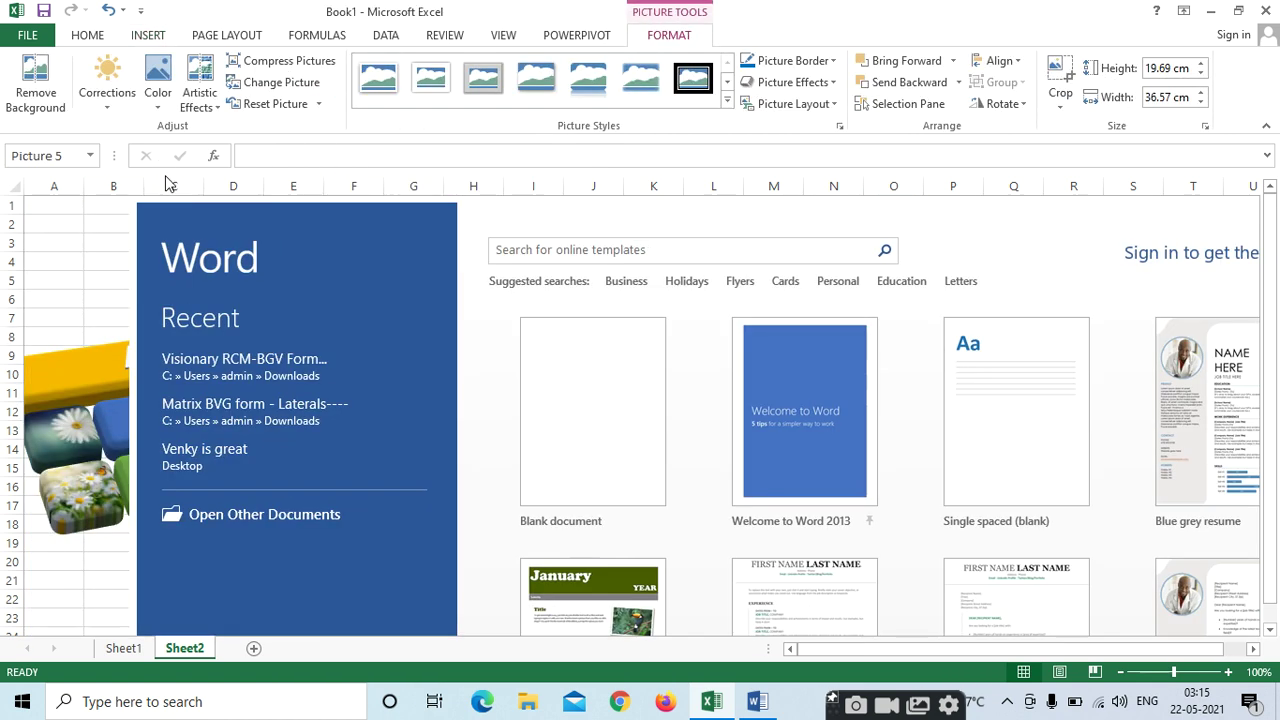
Reduce the Word screenshot's width to 22.4 cm and move it to start in column E at row 1
click(1253, 649)
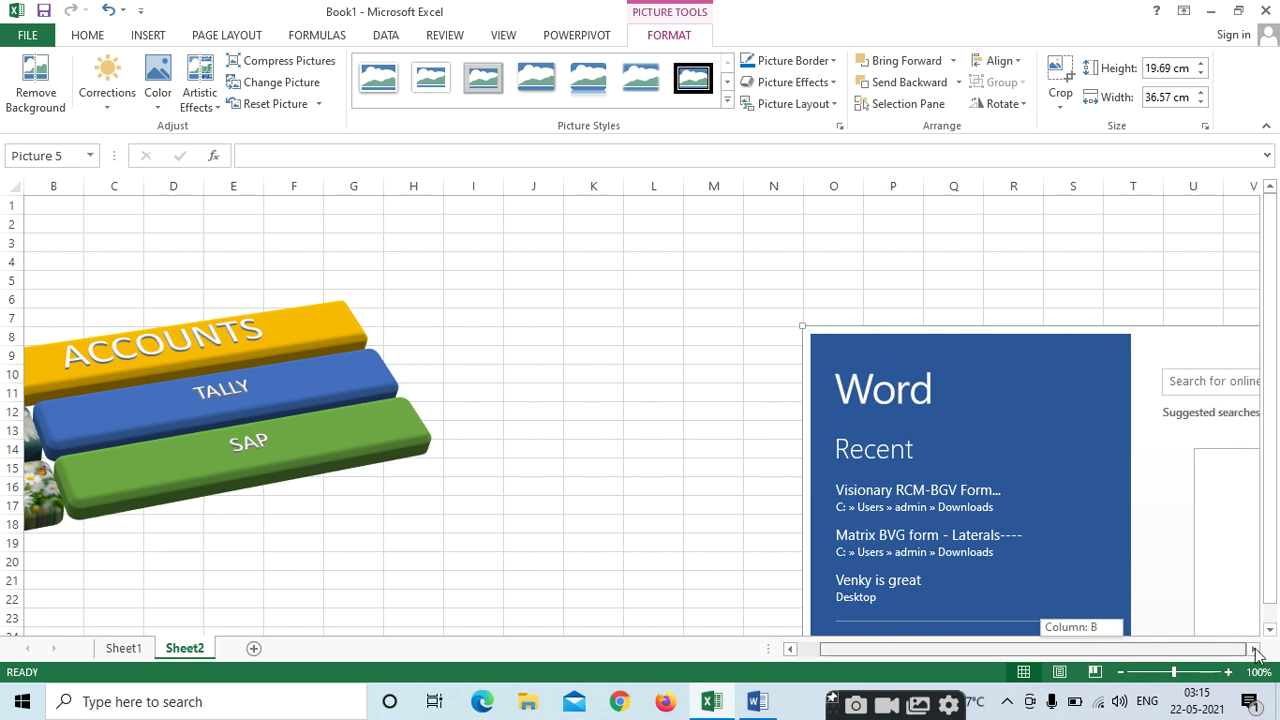
click(1200, 101)
click(1200, 101)
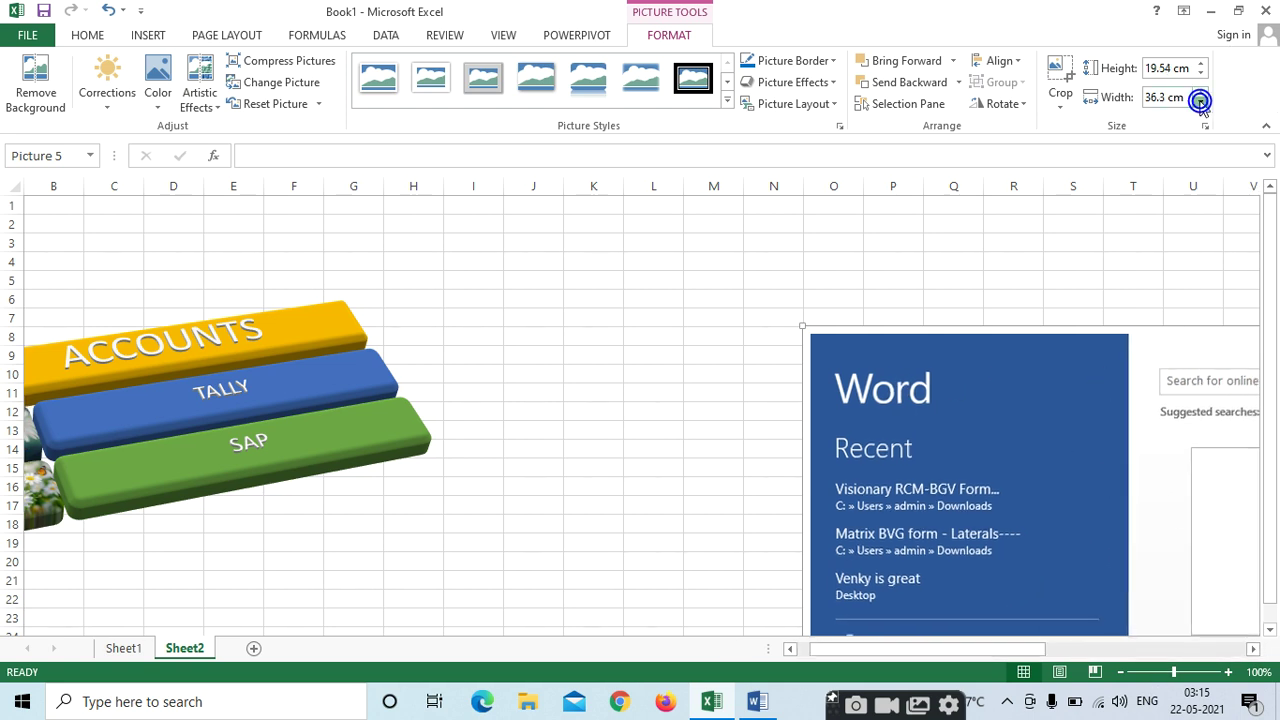
click(1200, 101)
click(1200, 101)
click(1200, 101)
click(1200, 101)
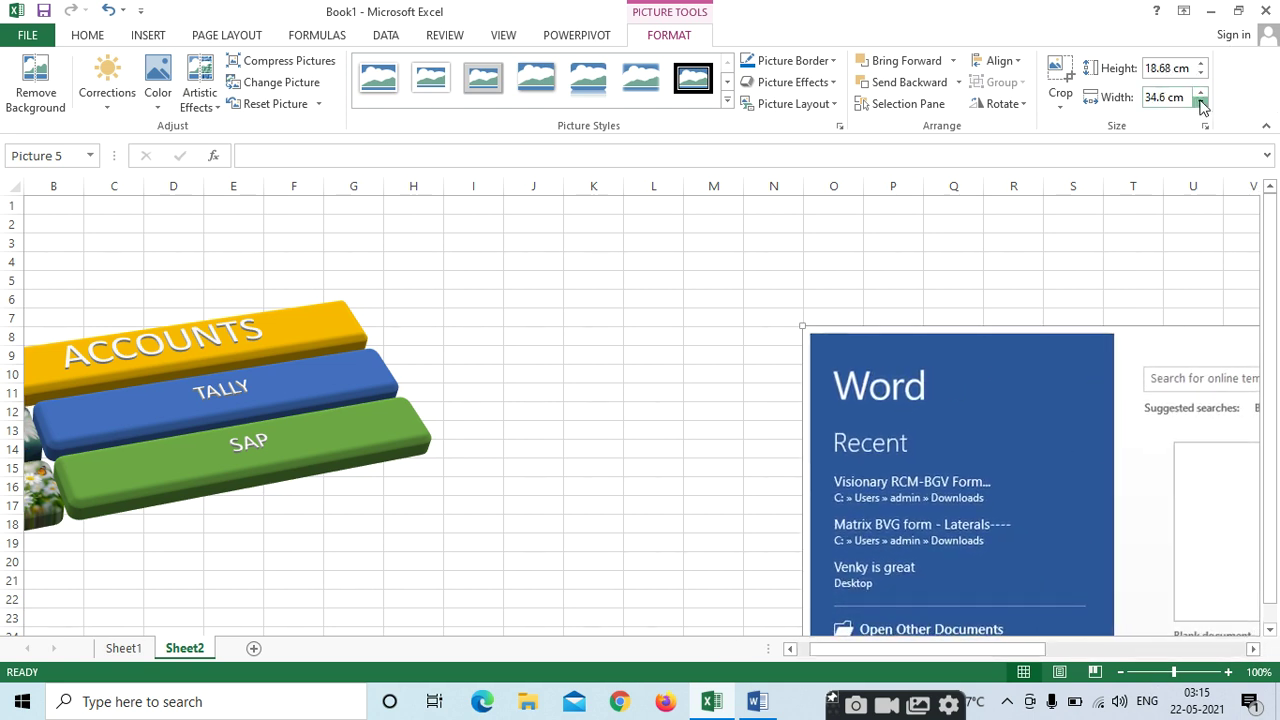
click(1200, 101)
click(1200, 101)
click(1200, 101)
click(1200, 101)
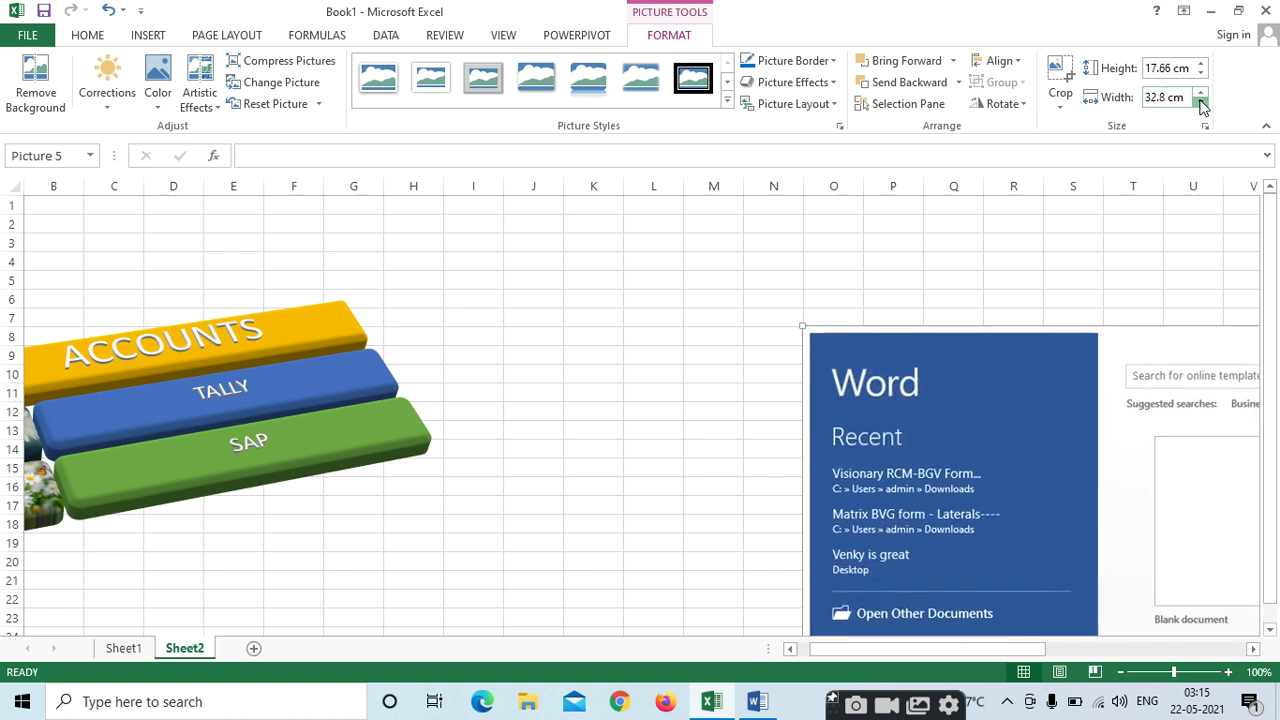
click(1200, 101)
click(1200, 101)
click(1200, 101)
click(1200, 101)
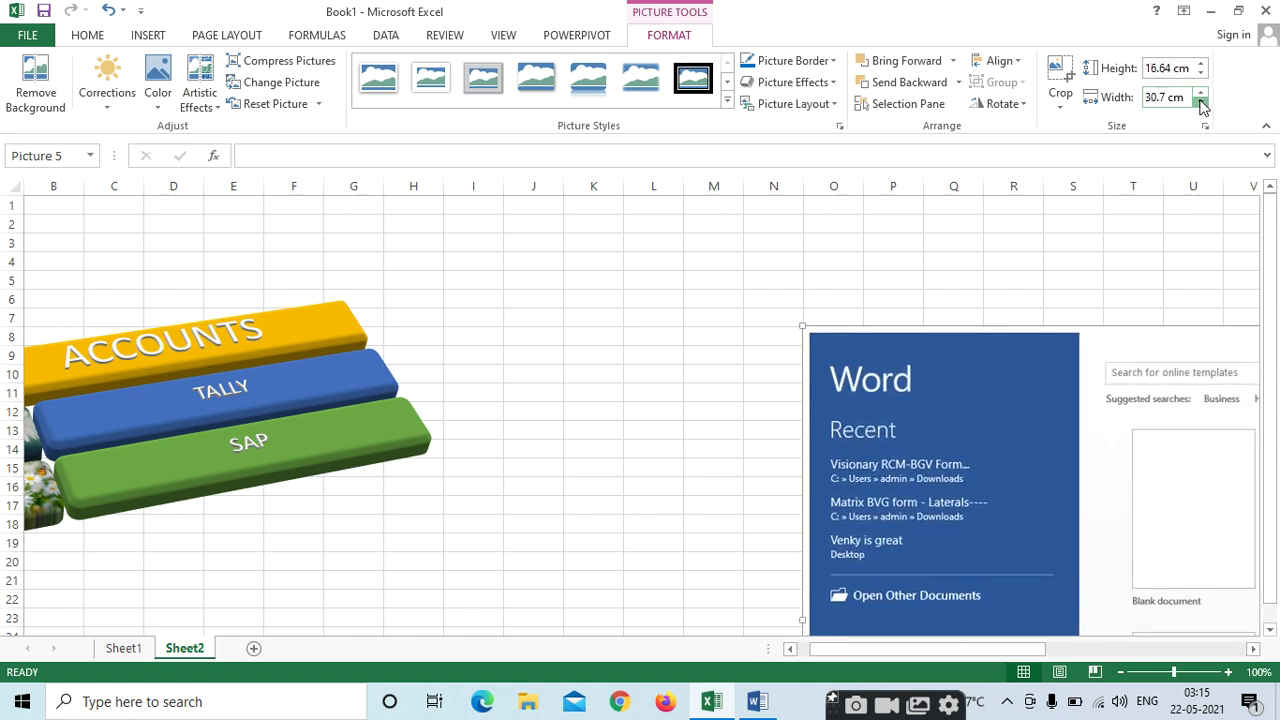
click(1200, 101)
click(1200, 101)
click(1200, 101)
click(1200, 101)
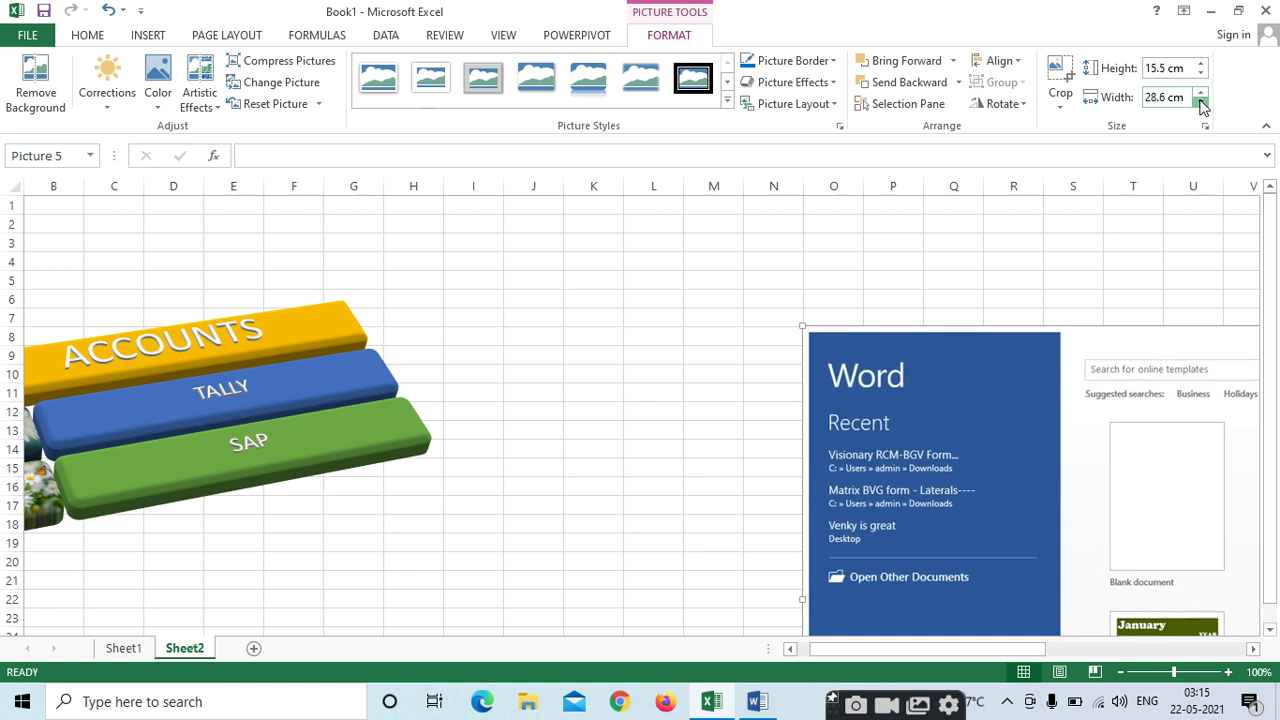
click(1200, 101)
click(1200, 101)
click(1200, 101)
click(1200, 101)
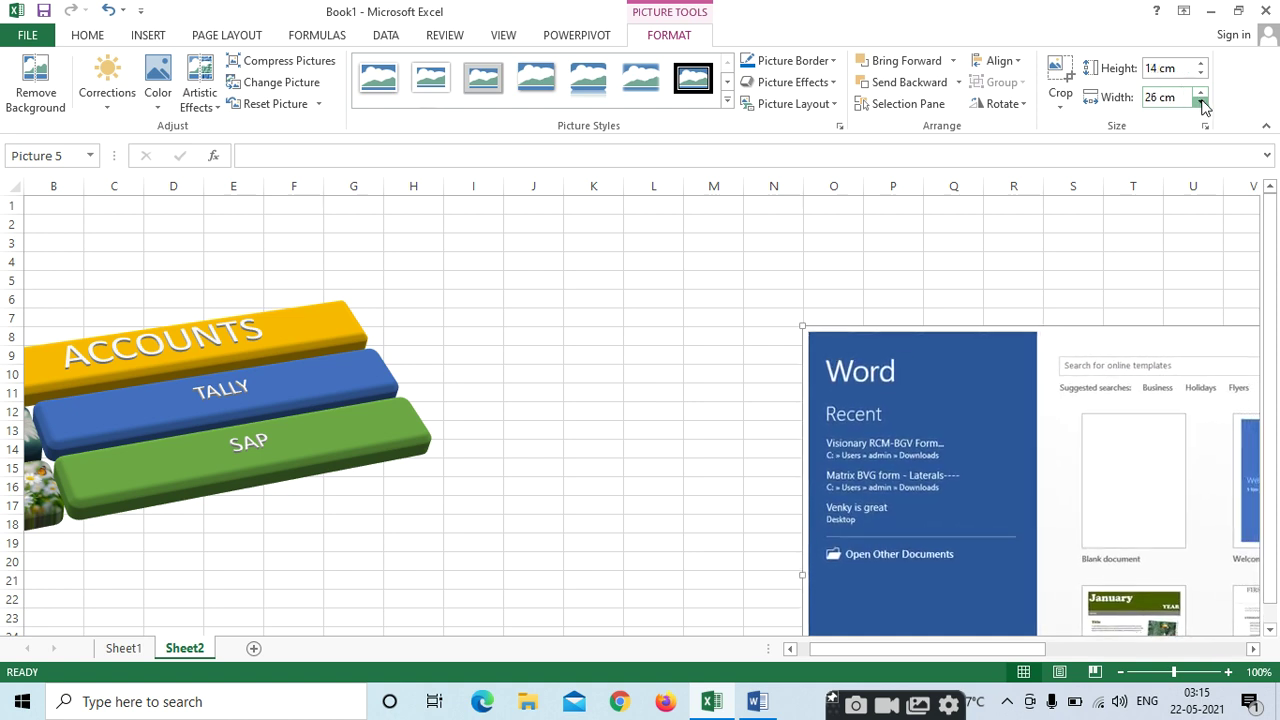
click(1200, 101)
click(1200, 101)
click(1200, 101)
click(1200, 101)
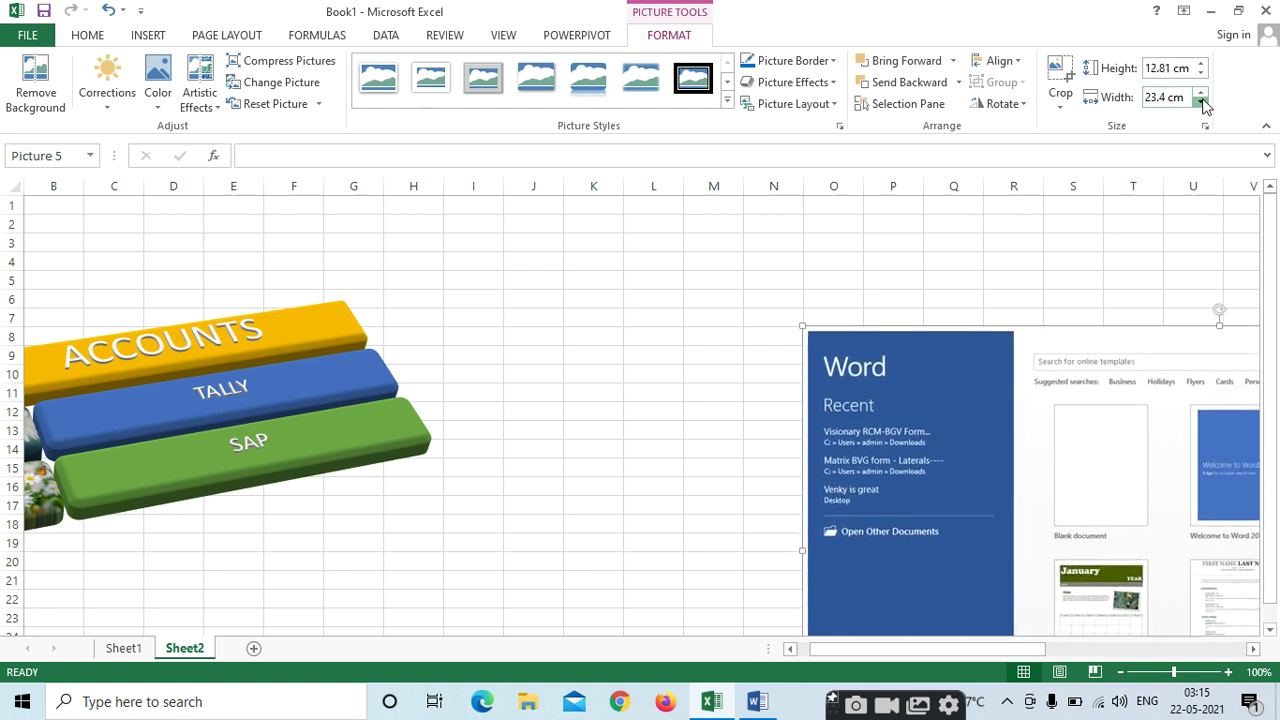
click(1200, 101)
click(1200, 101)
drag(1086, 345, 540, 222)
click(1201, 317)
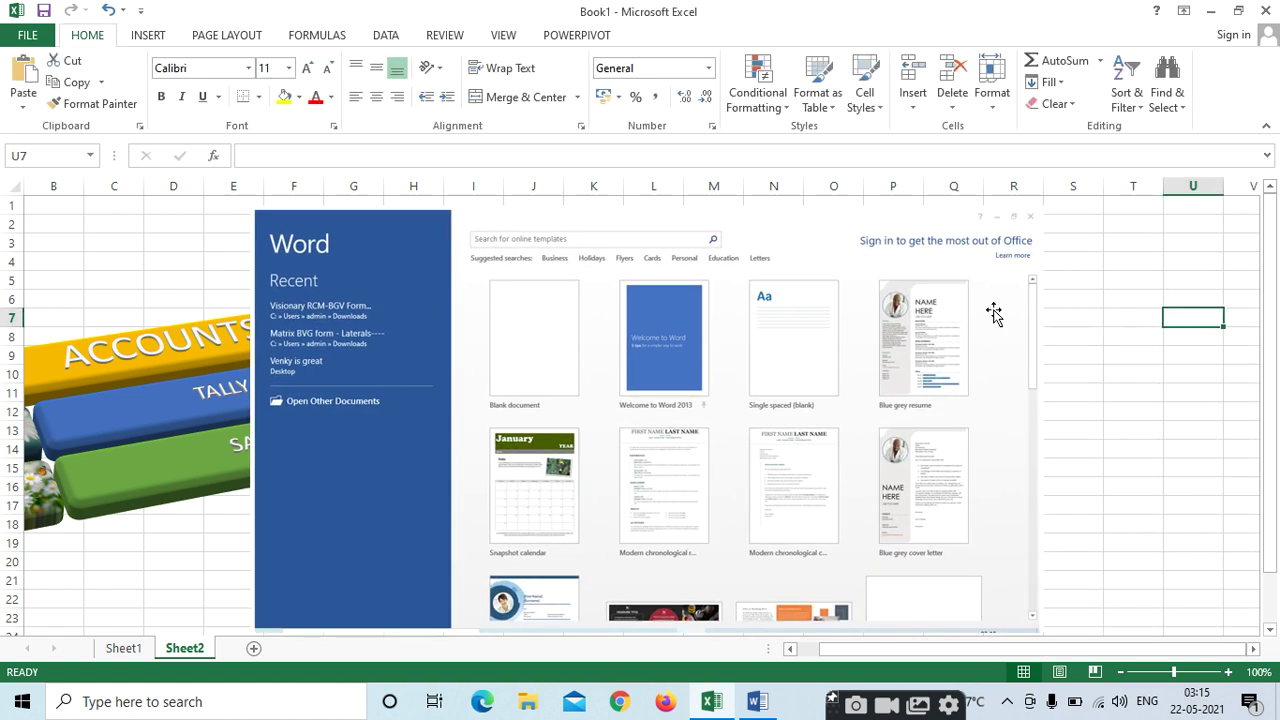
Apply the metal-framed oval picture style to the Word screenshot and move it to start in column H at row 1
click(385, 248)
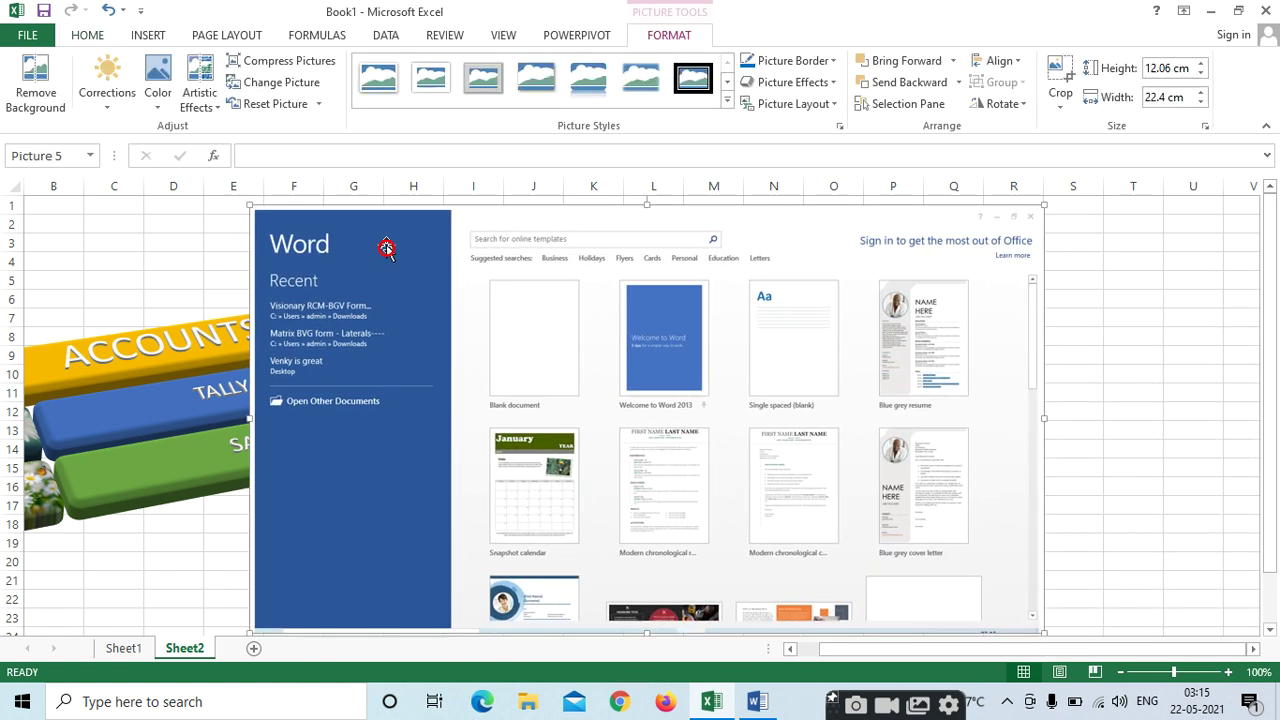
click(166, 36)
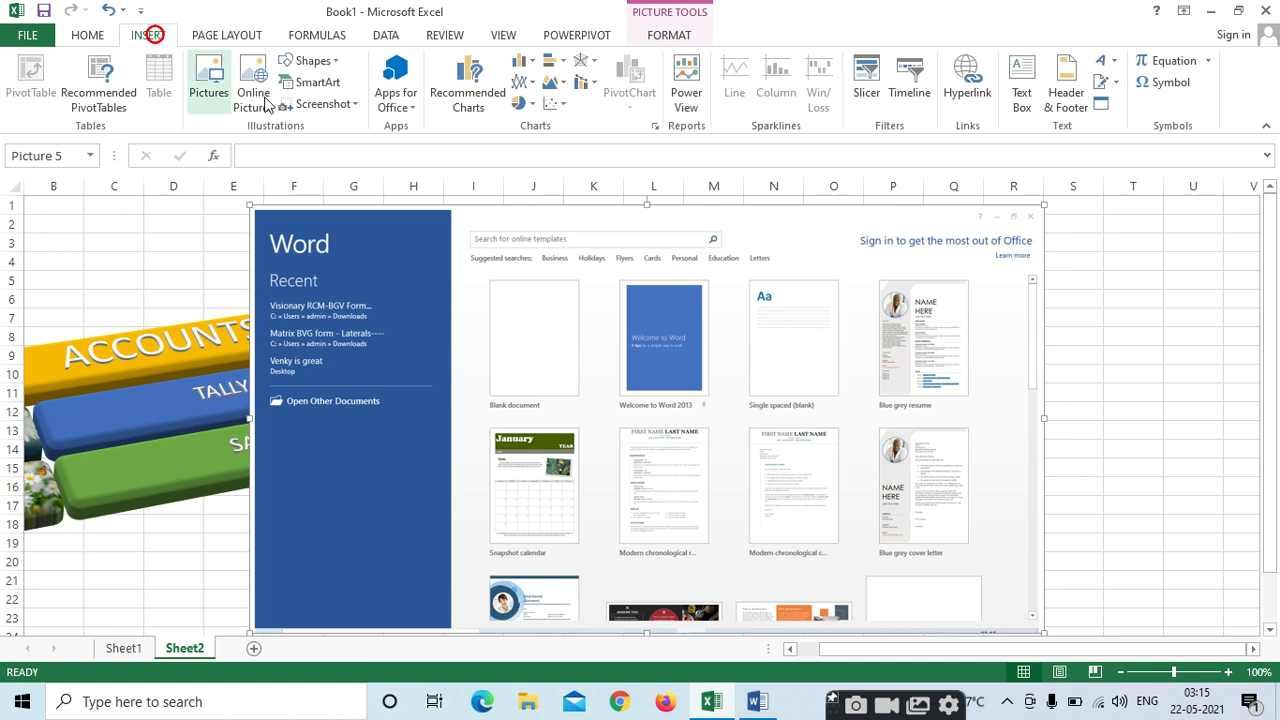
click(669, 36)
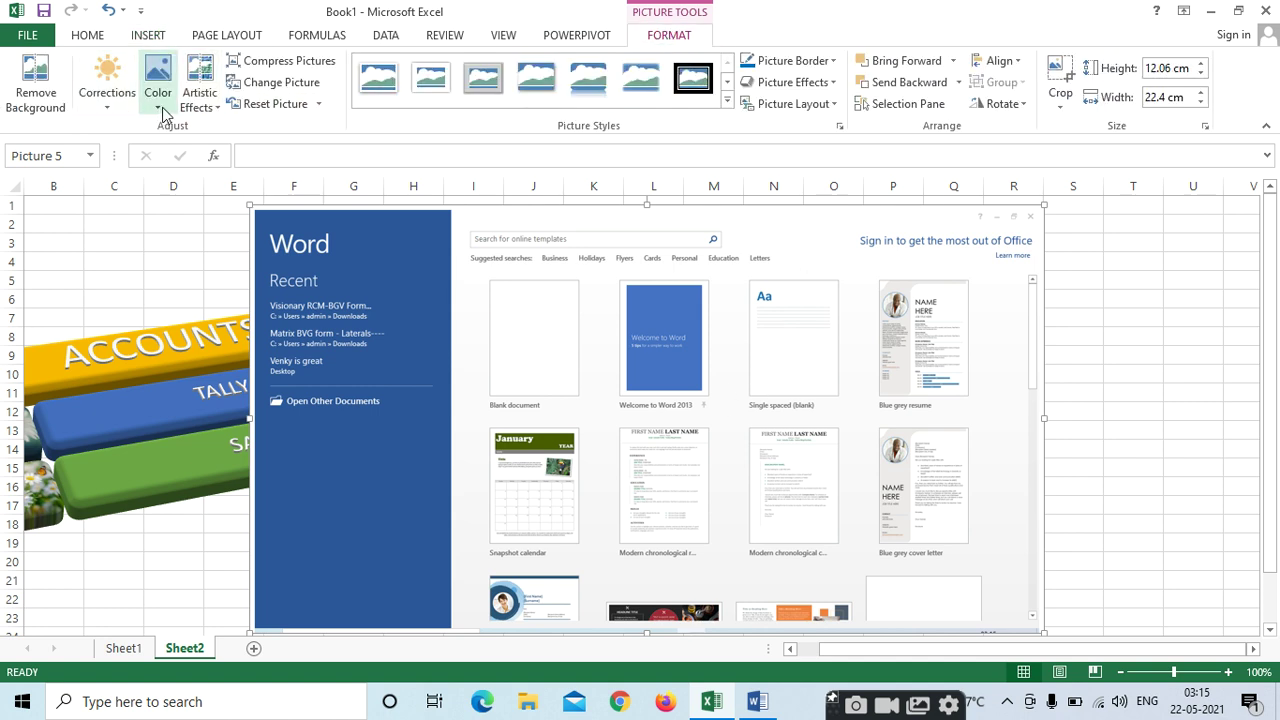
click(727, 102)
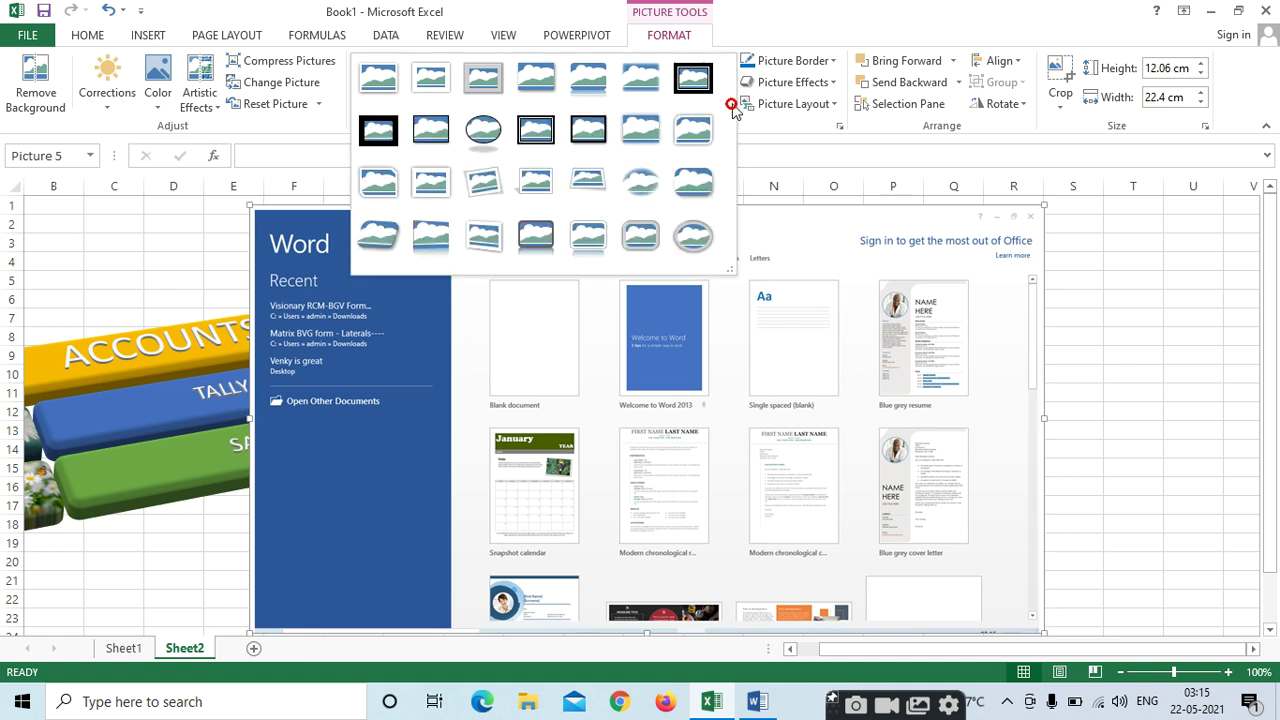
click(690, 240)
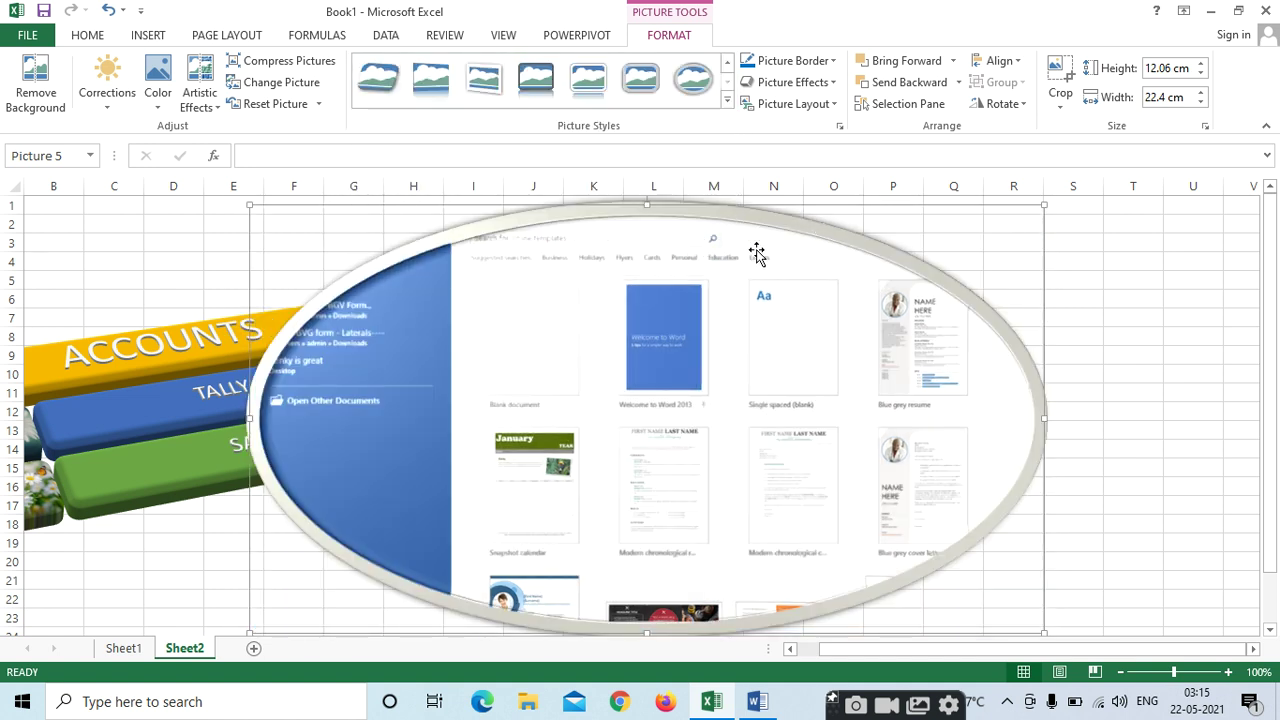
drag(706, 230, 898, 219)
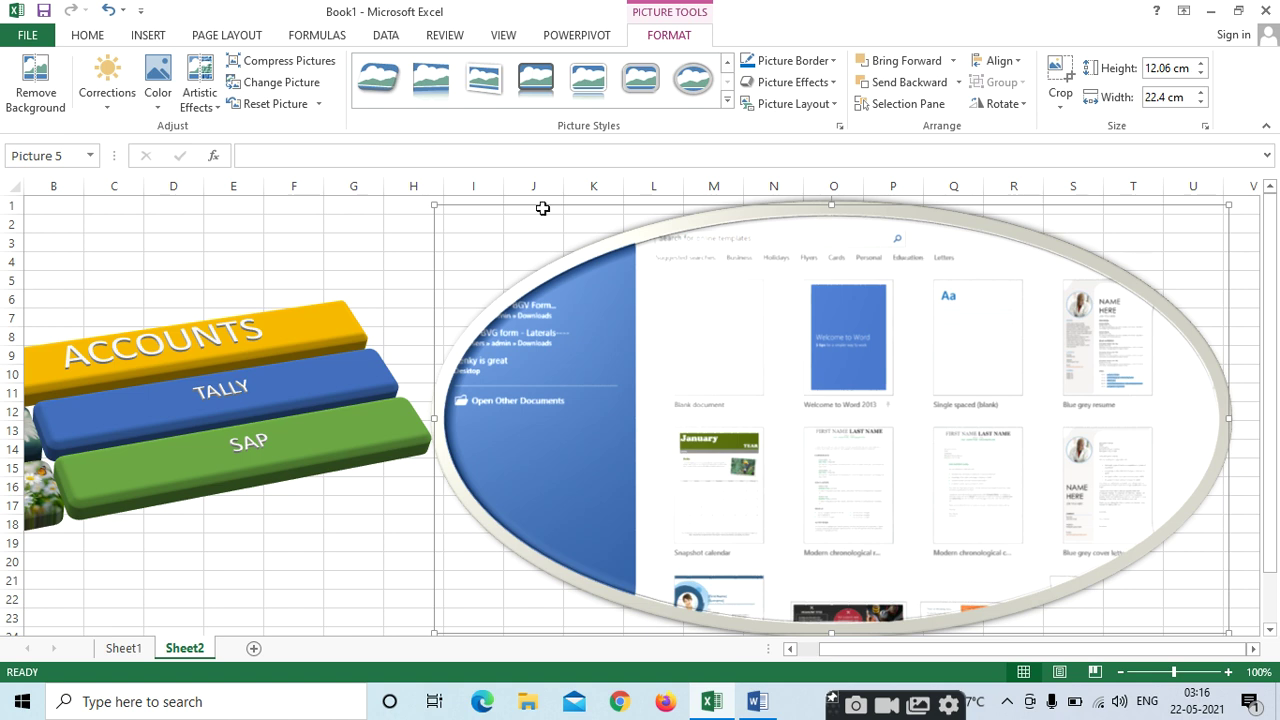
Insert a screen clipping of the Word start window's blue Recent pane and place it at about cell E1
click(148, 34)
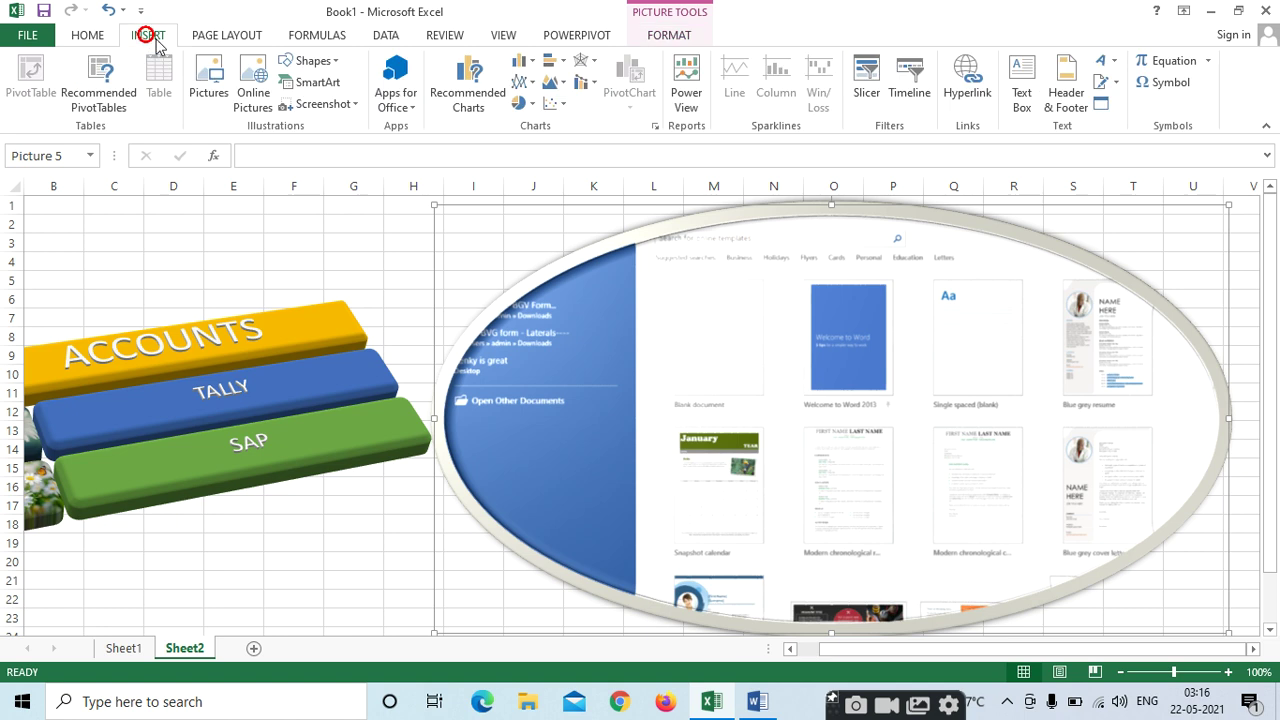
click(355, 104)
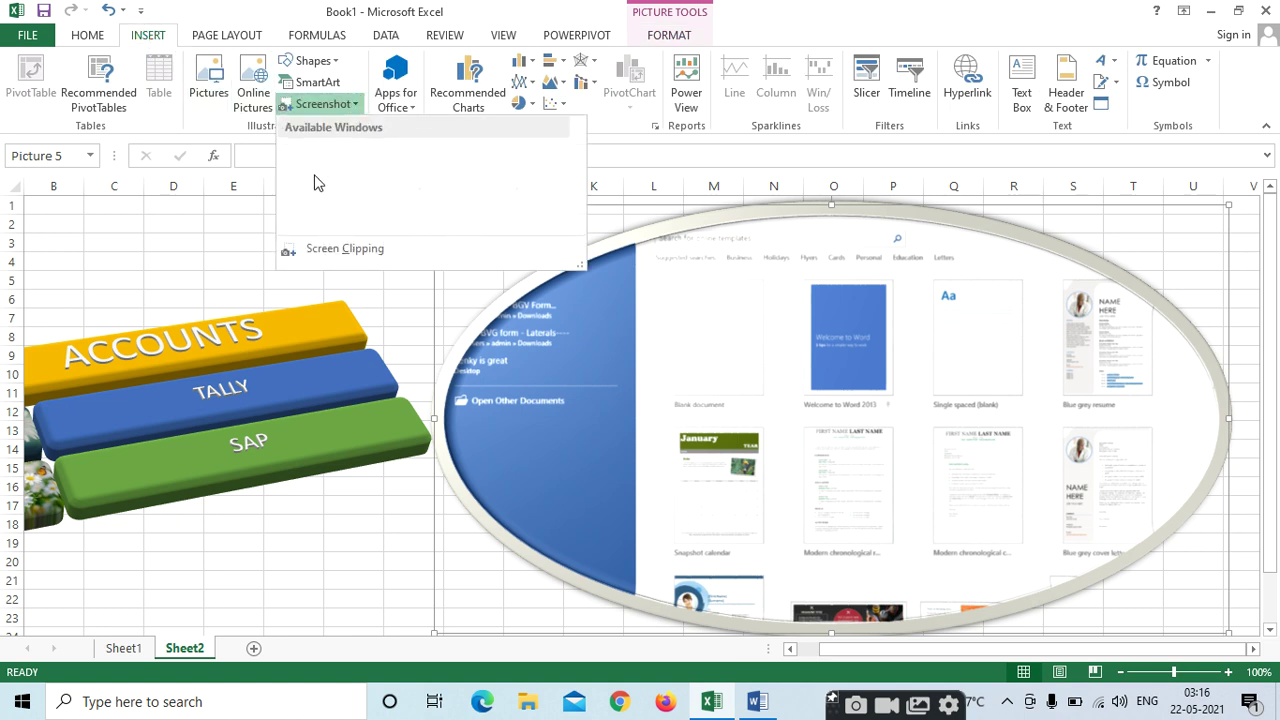
click(329, 248)
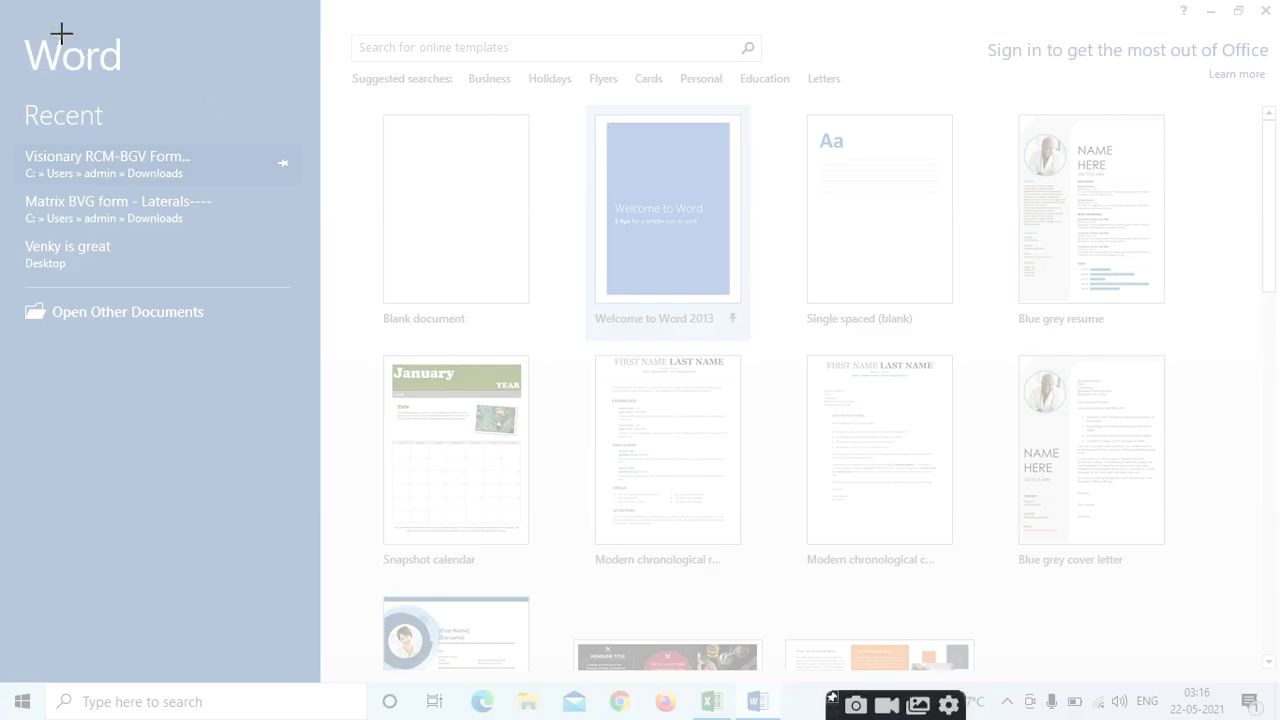
drag(30, 21, 318, 360)
drag(1229, 362, 265, 257)
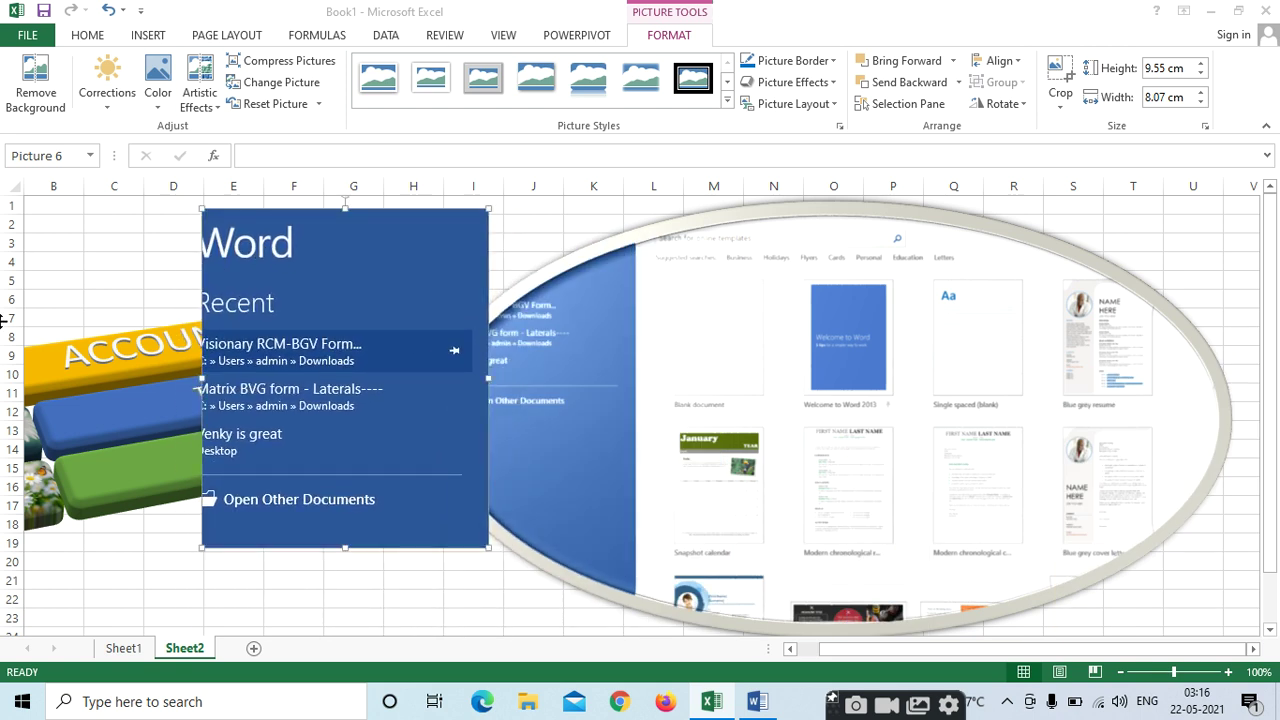
Move the Recent pane clipping over the oval Word picture, starting at about cell L4
click(148, 35)
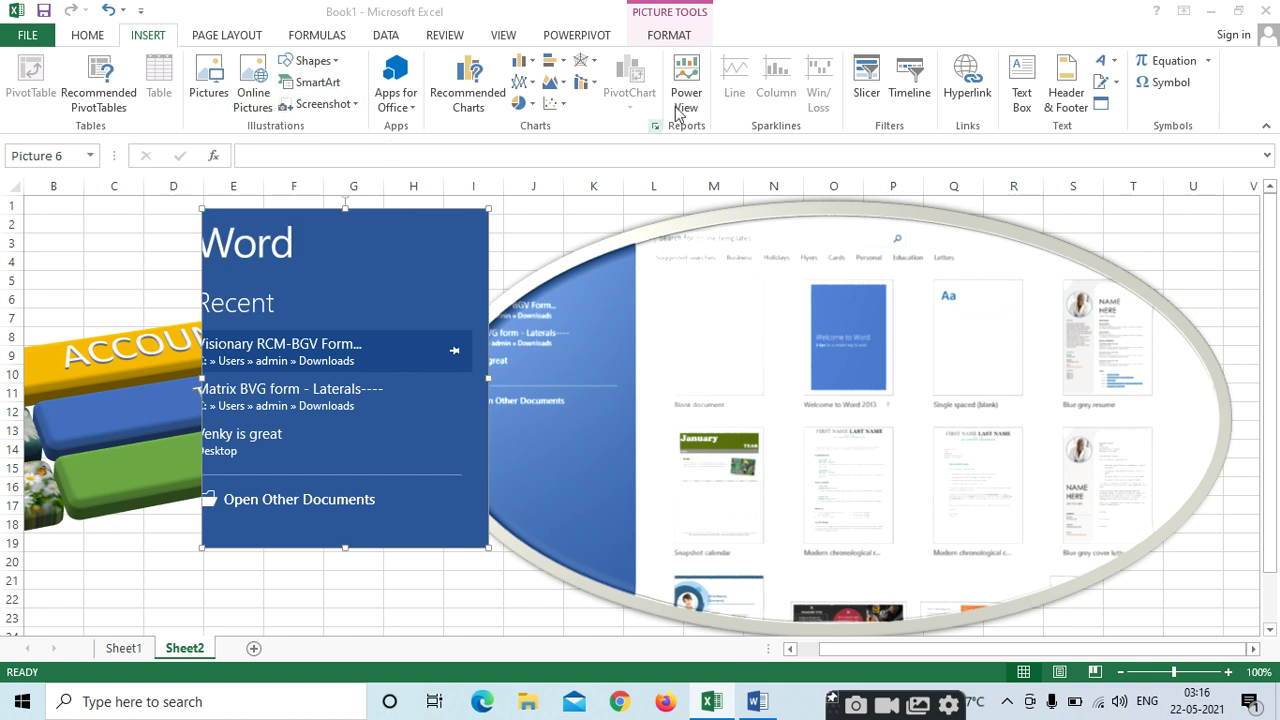
click(682, 36)
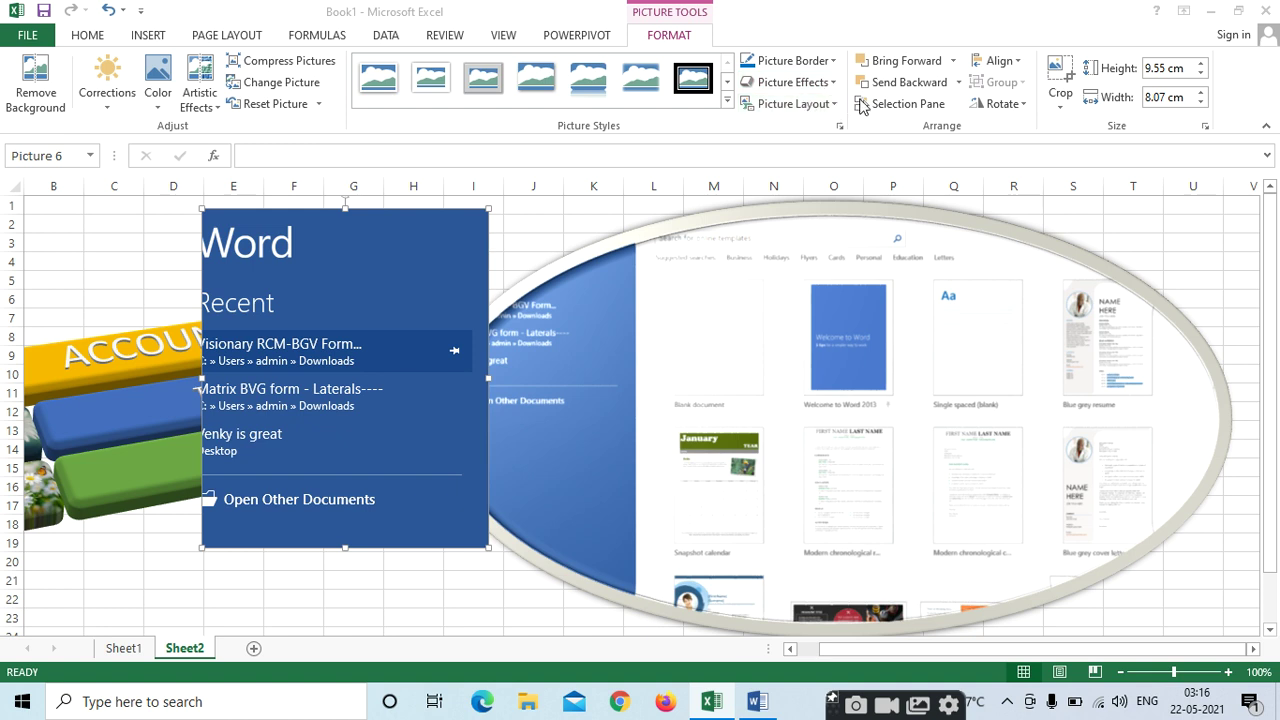
click(352, 264)
drag(360, 265, 812, 300)
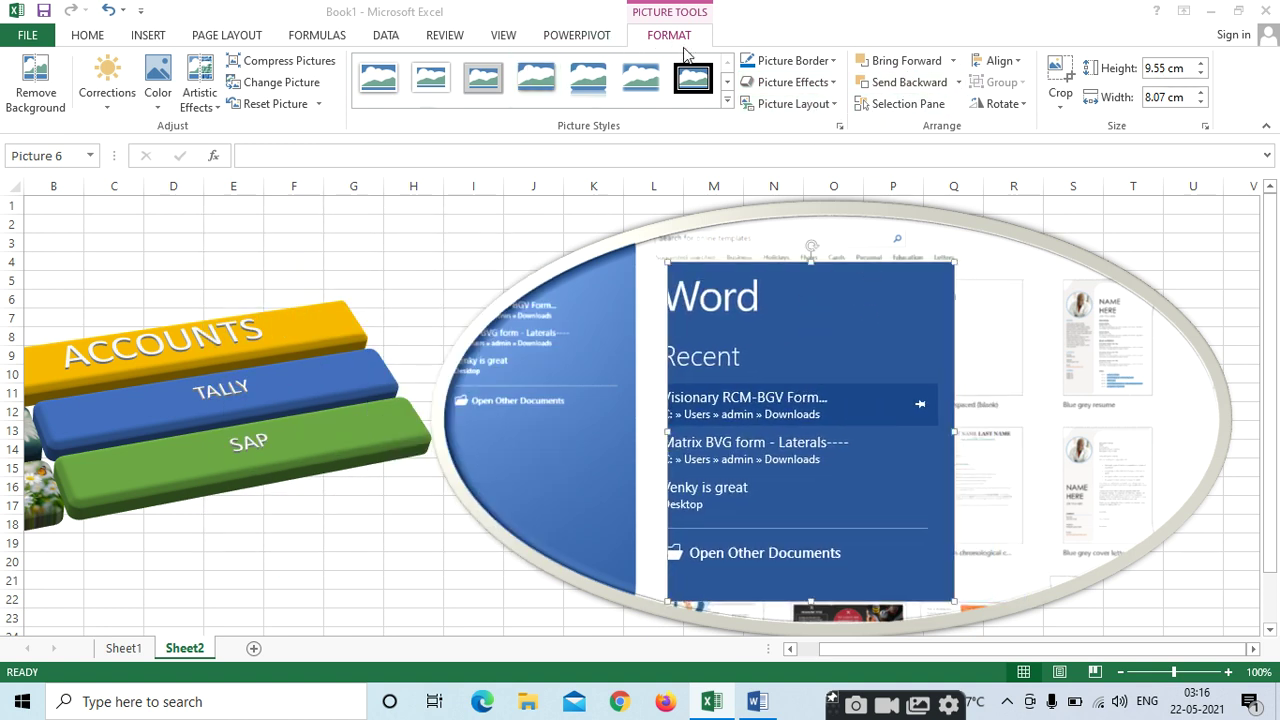
click(1007, 703)
click(967, 660)
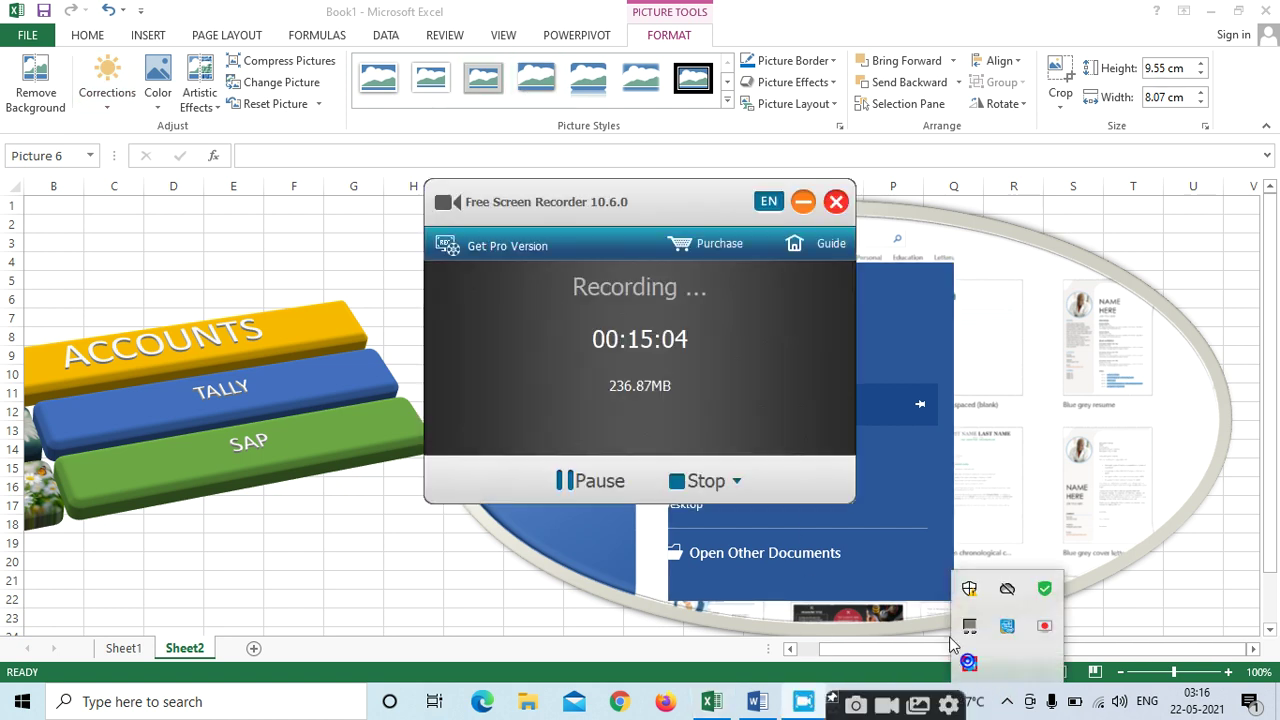